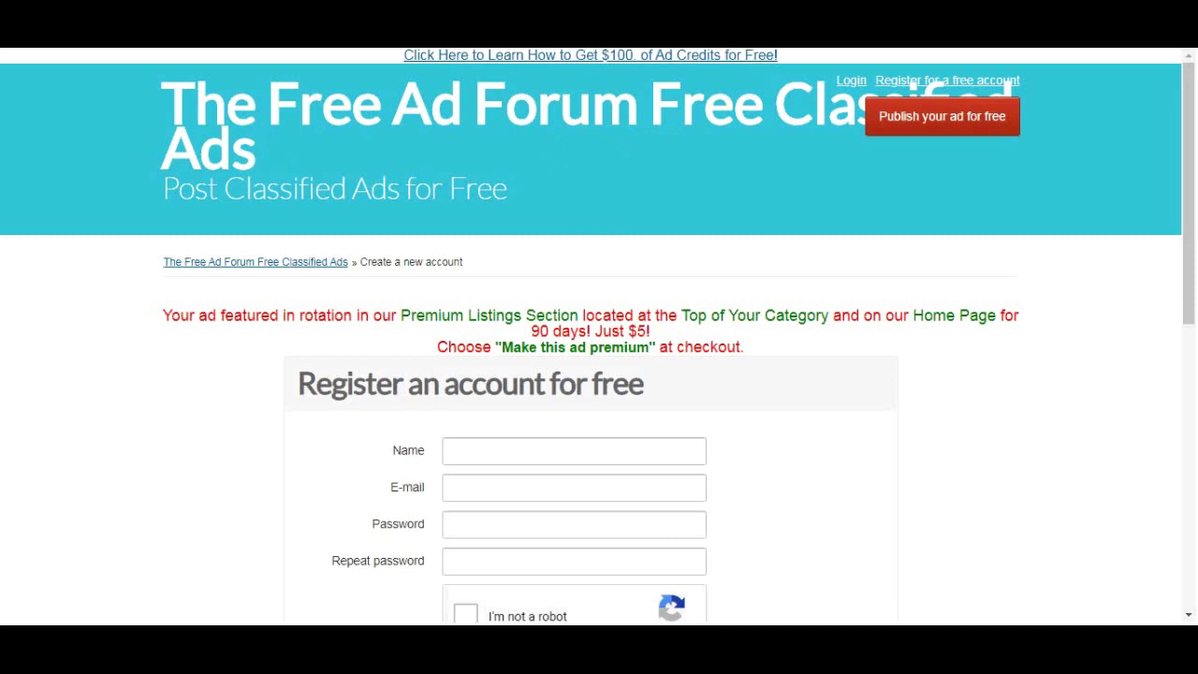
- Go back to The Free Ad Forum home page and scroll over its classified ad categories
click(775, 125)
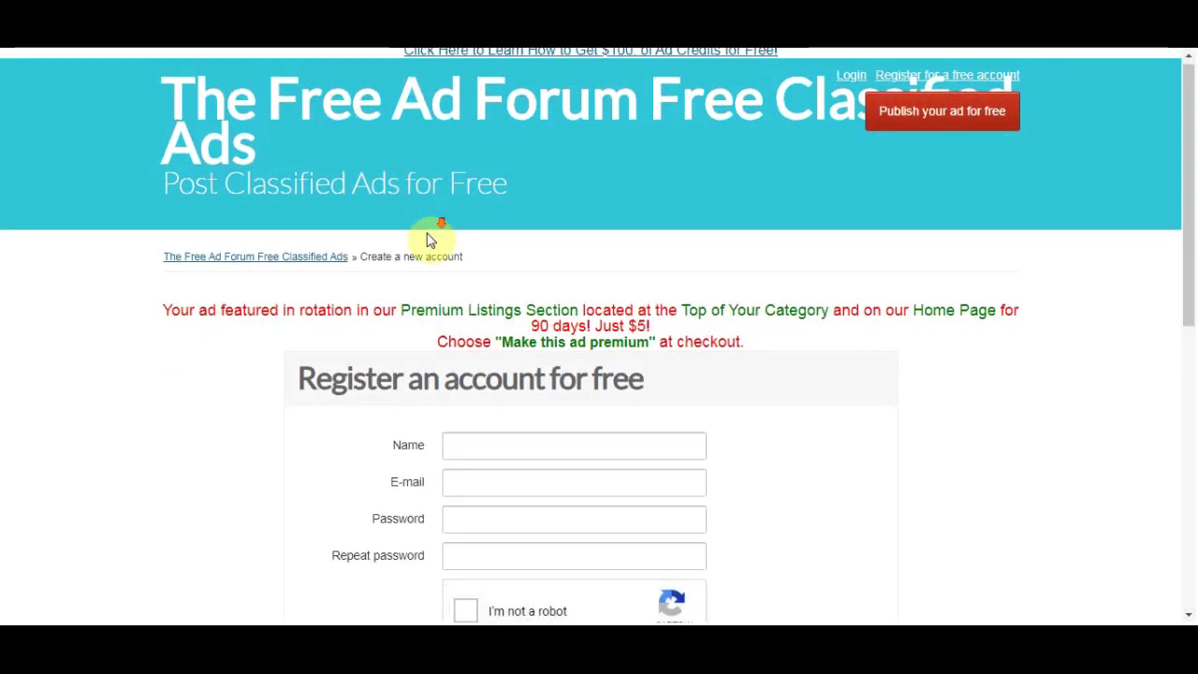
scroll(322, 106, down, 3)
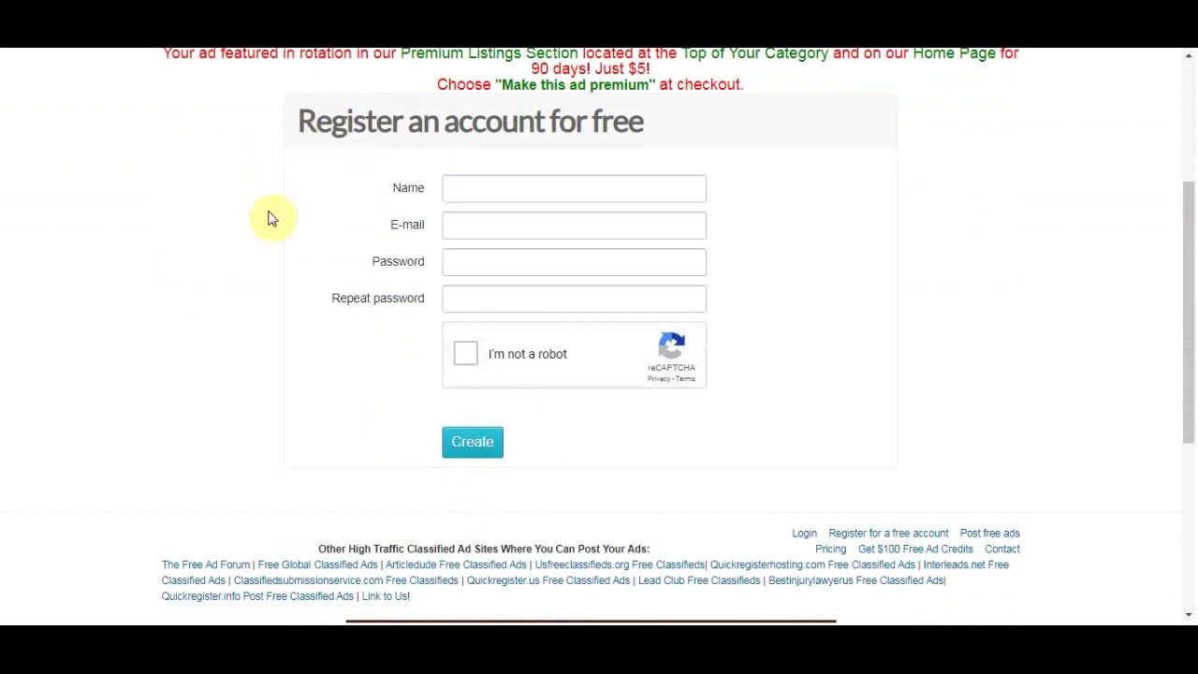
scroll(375, 171, up, 1)
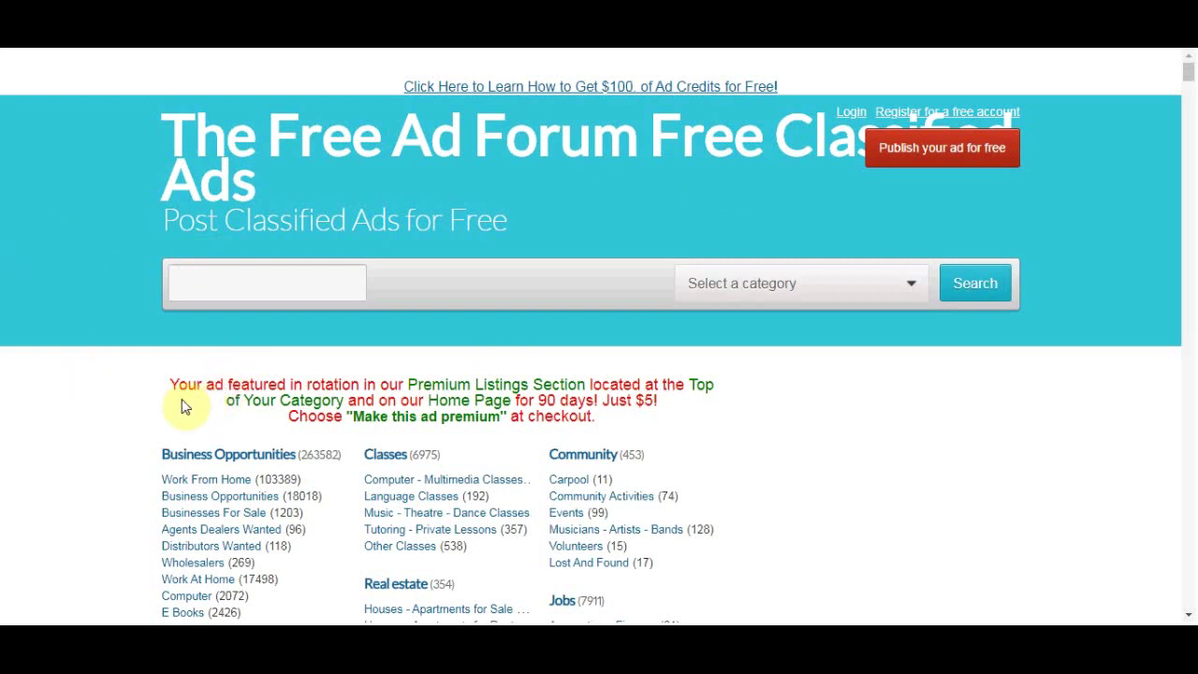
- From the home page tab, open Work From Home under Business Opportunities
scroll(56, 473, down, 2)
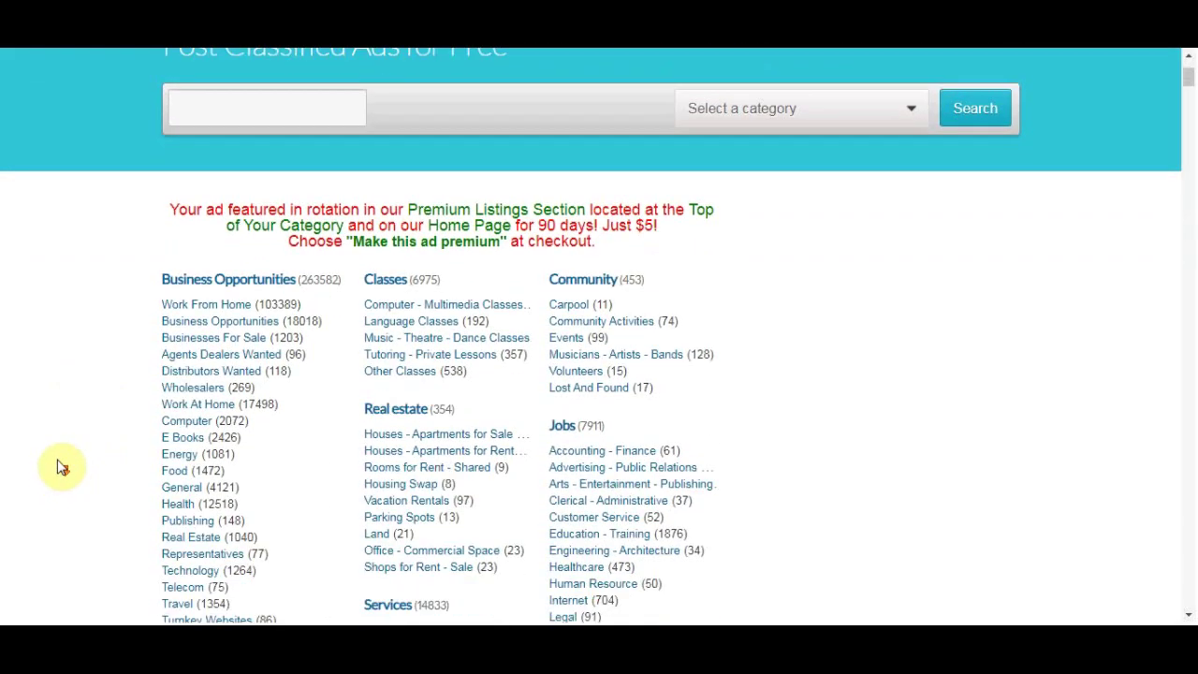
scroll(62, 468, down, 6)
scroll(62, 458, up, 6)
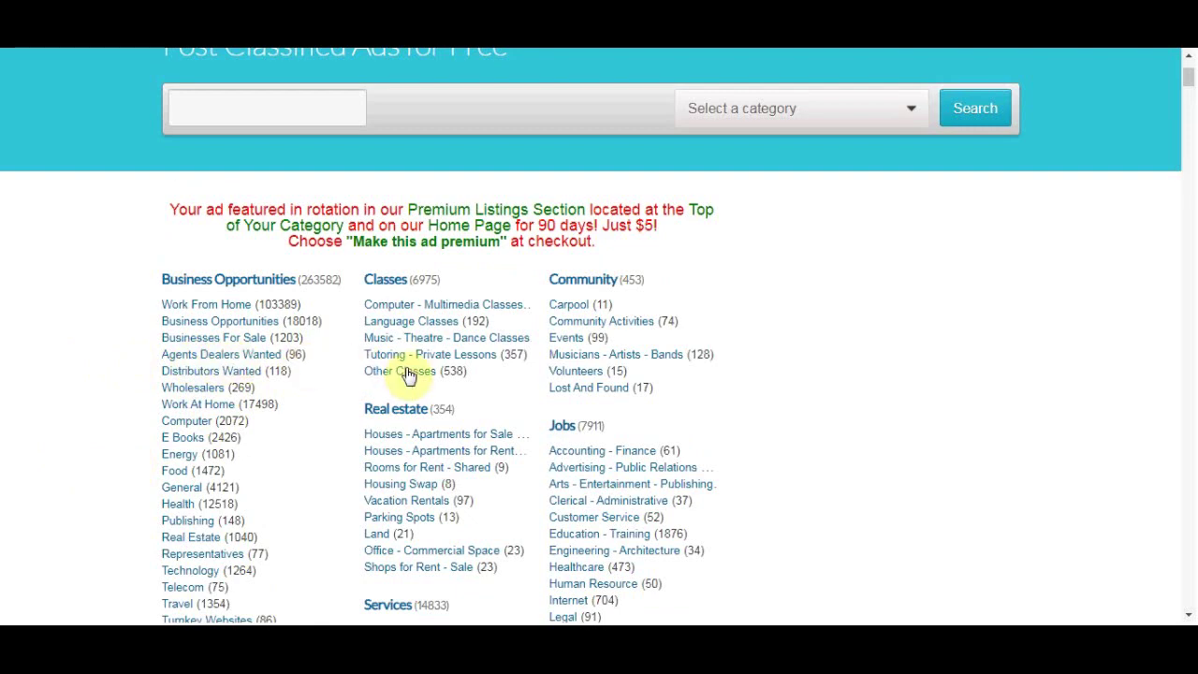
scroll(412, 374, up, 2)
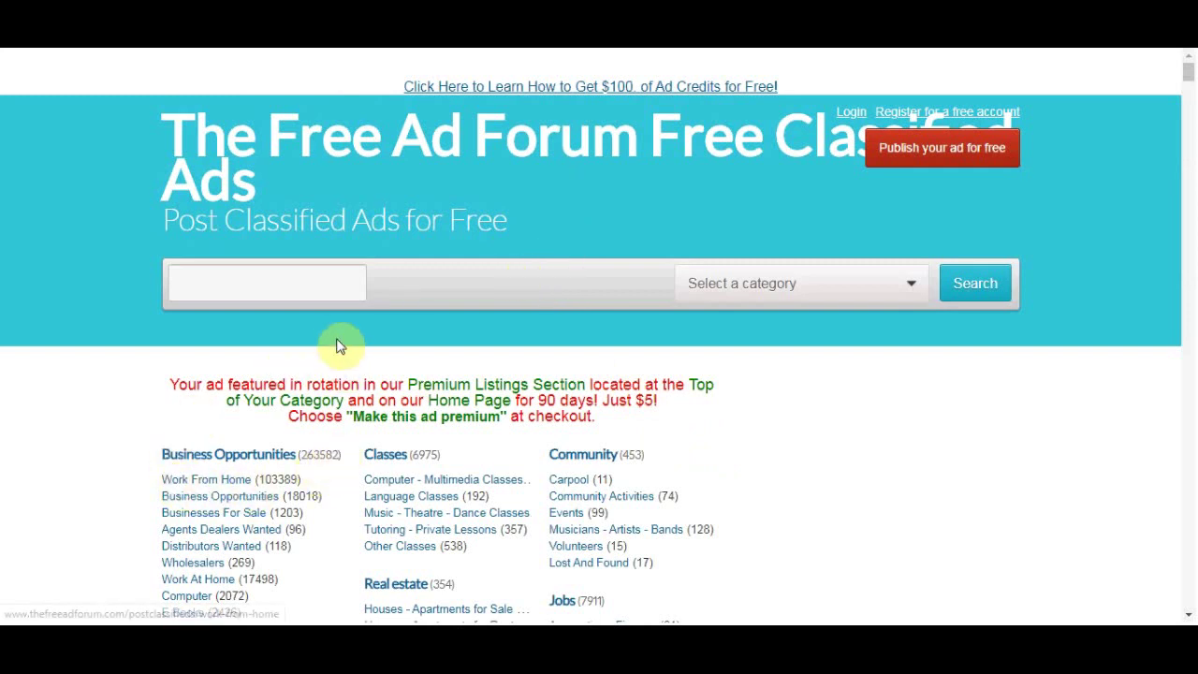
scroll(339, 347, down, 1)
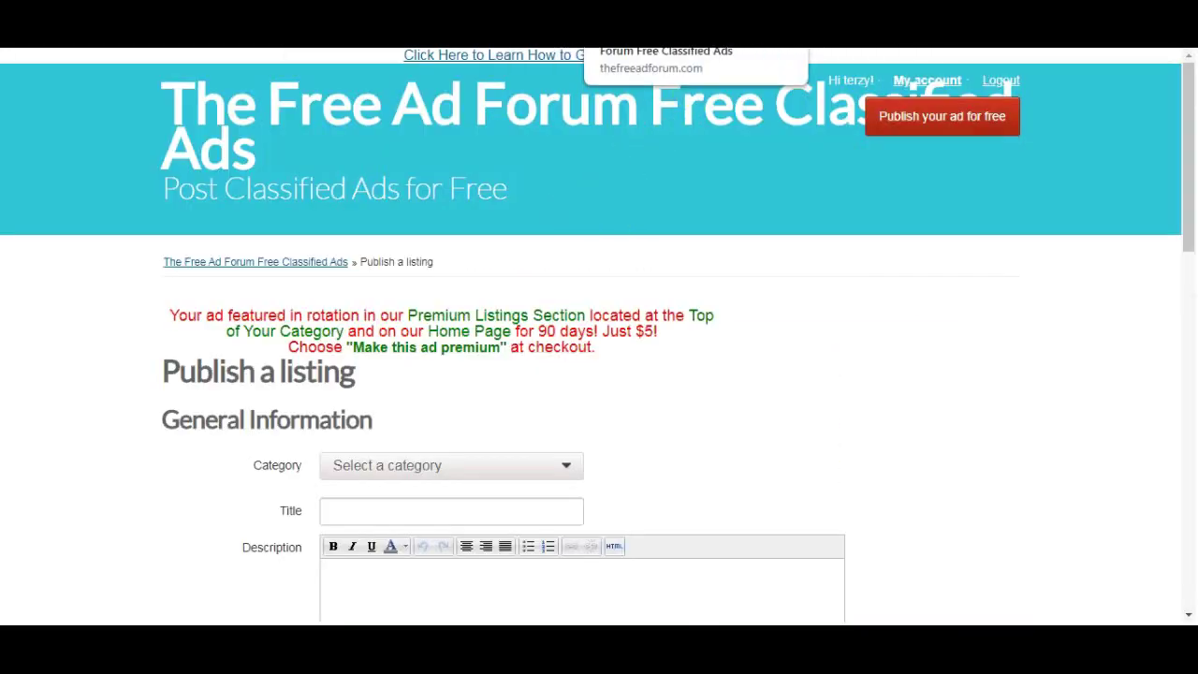
click(655, 37)
scroll(150, 412, down, 2)
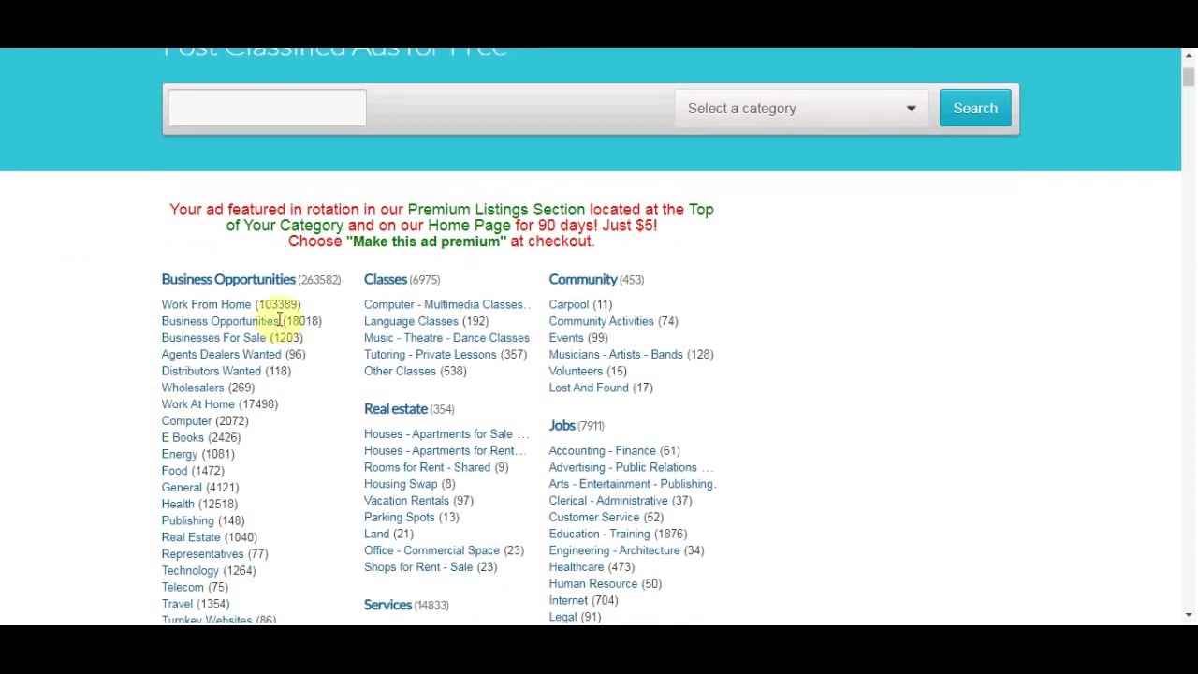
click(200, 305)
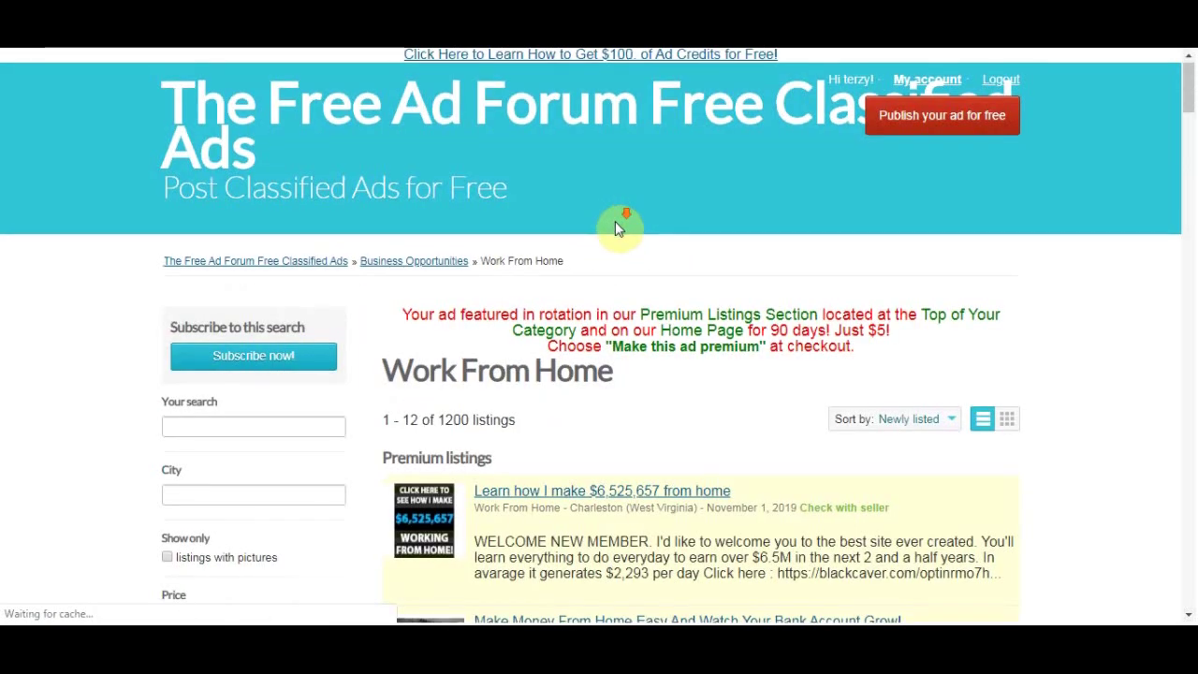
scroll(615, 227, down, 3)
scroll(692, 337, down, 15)
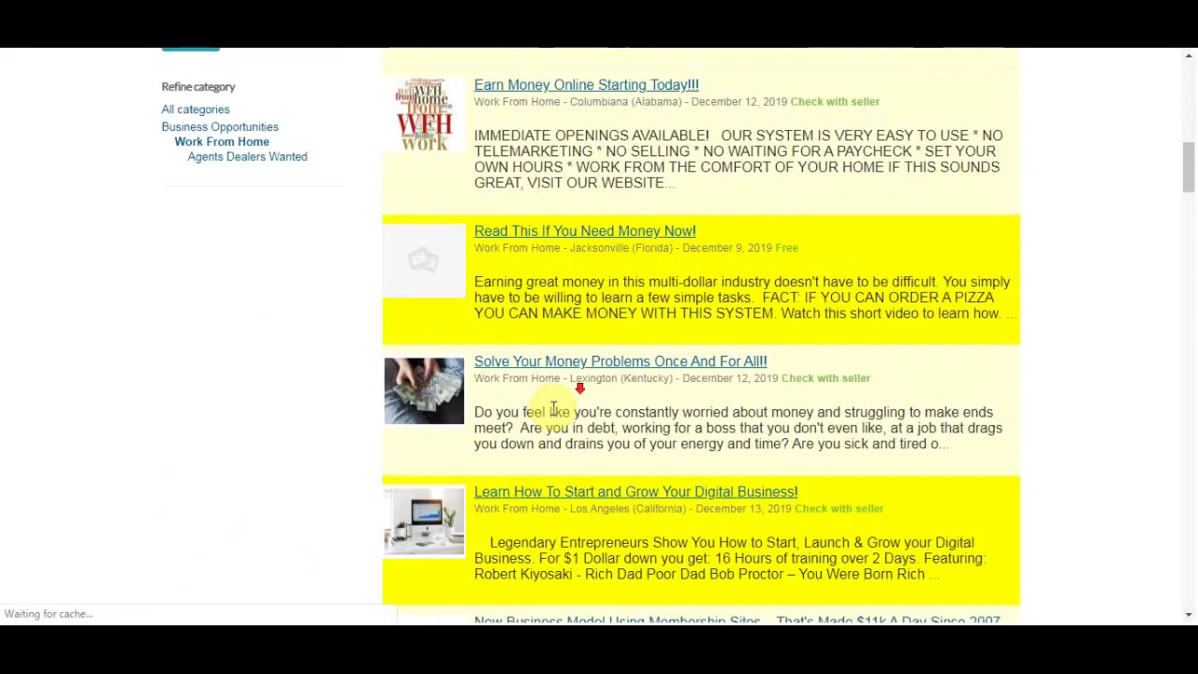
scroll(652, 314, down, 3)
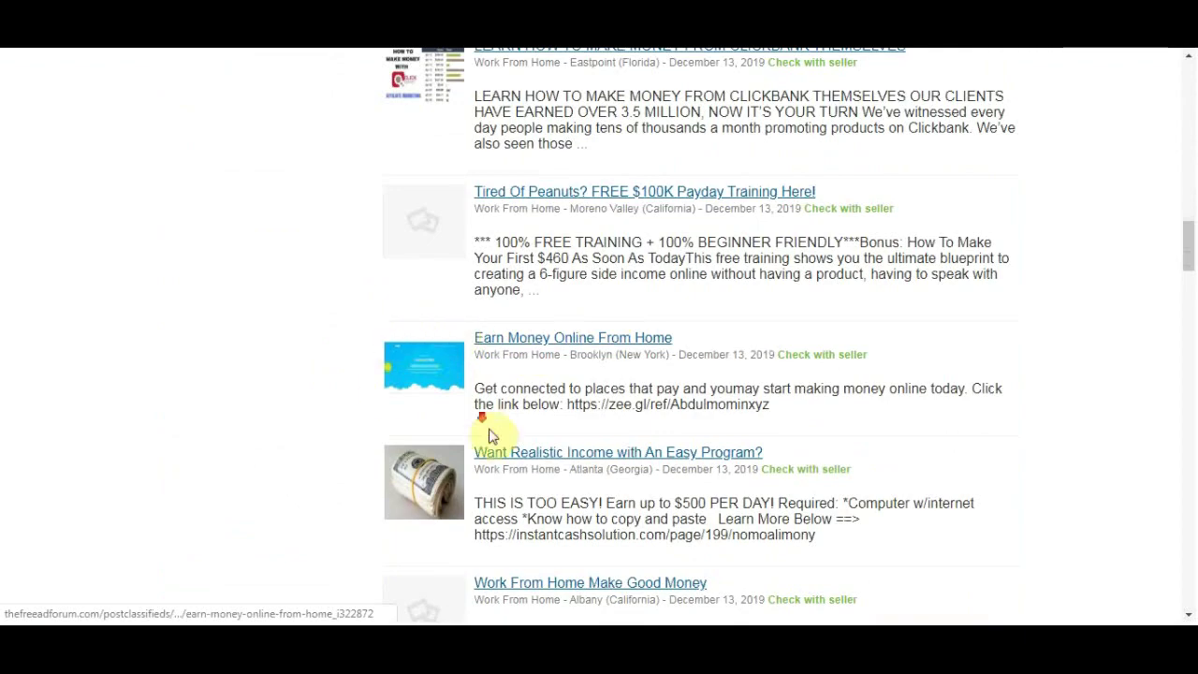
scroll(561, 356, down, 3)
scroll(449, 295, down, 2)
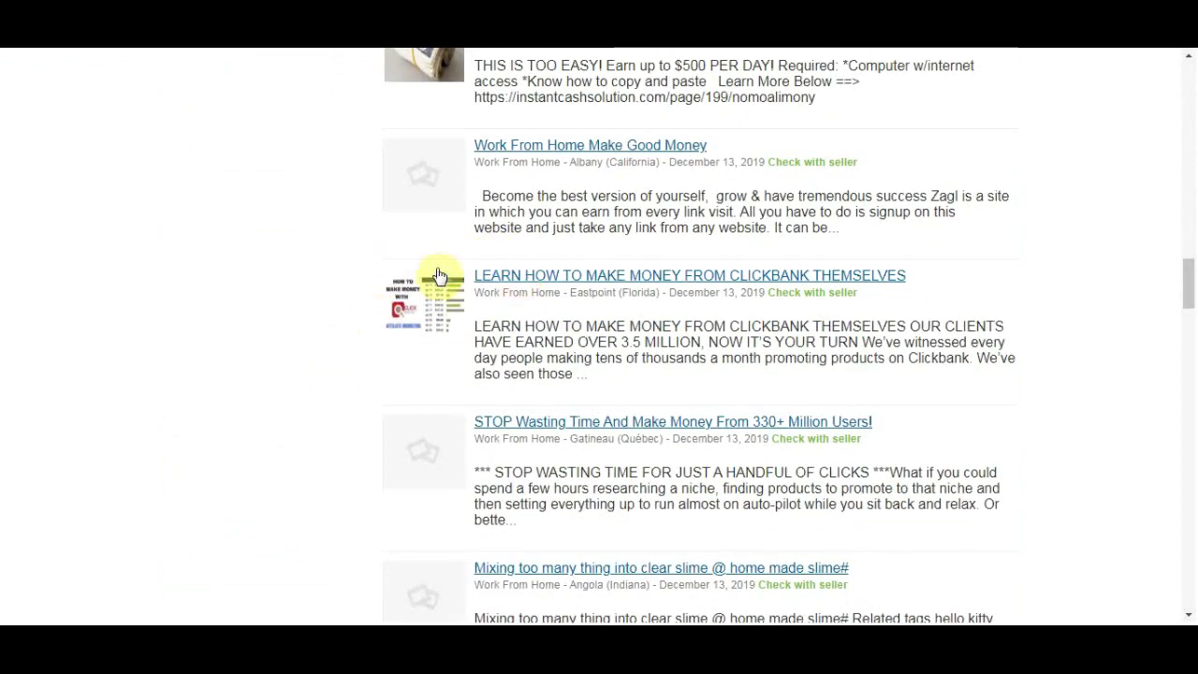
scroll(414, 321, down, 4)
scroll(514, 334, down, 5)
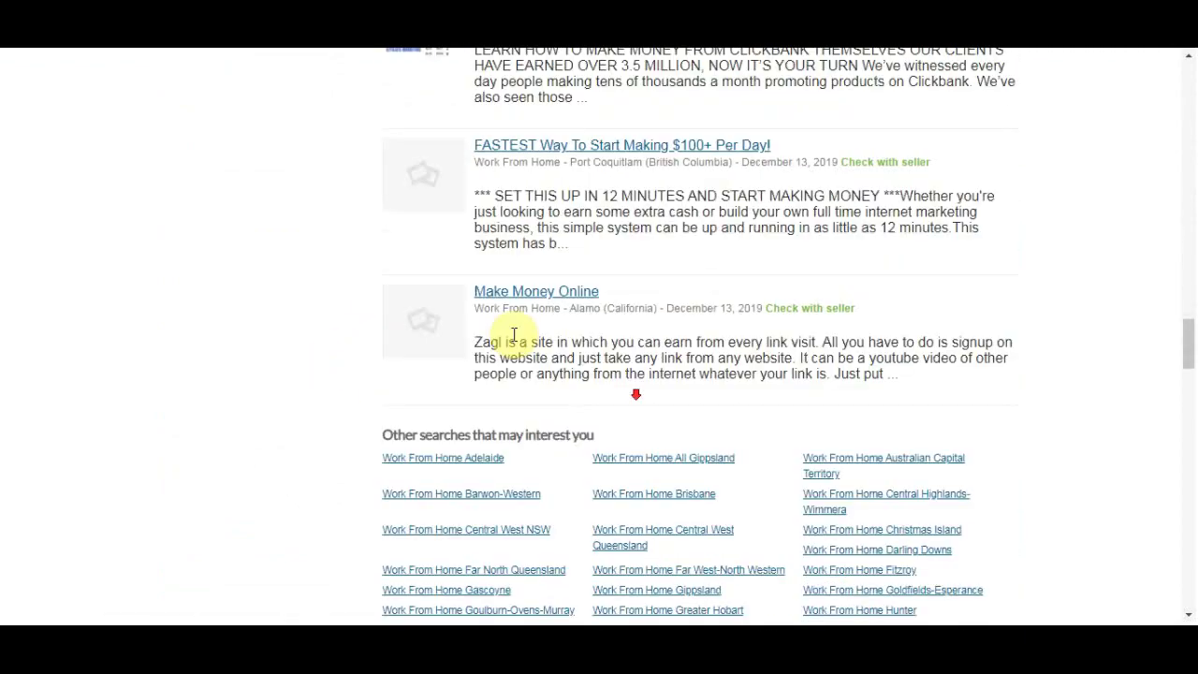
scroll(549, 308, down, 8)
scroll(543, 304, down, 20)
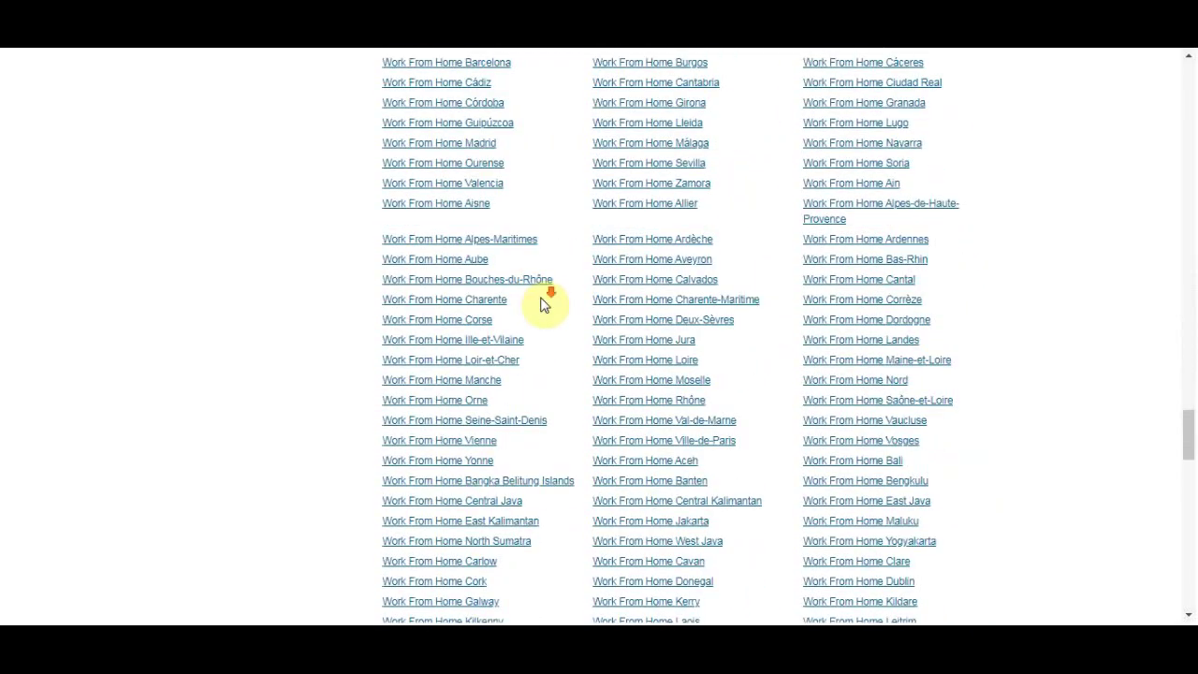
scroll(642, 394, up, 20)
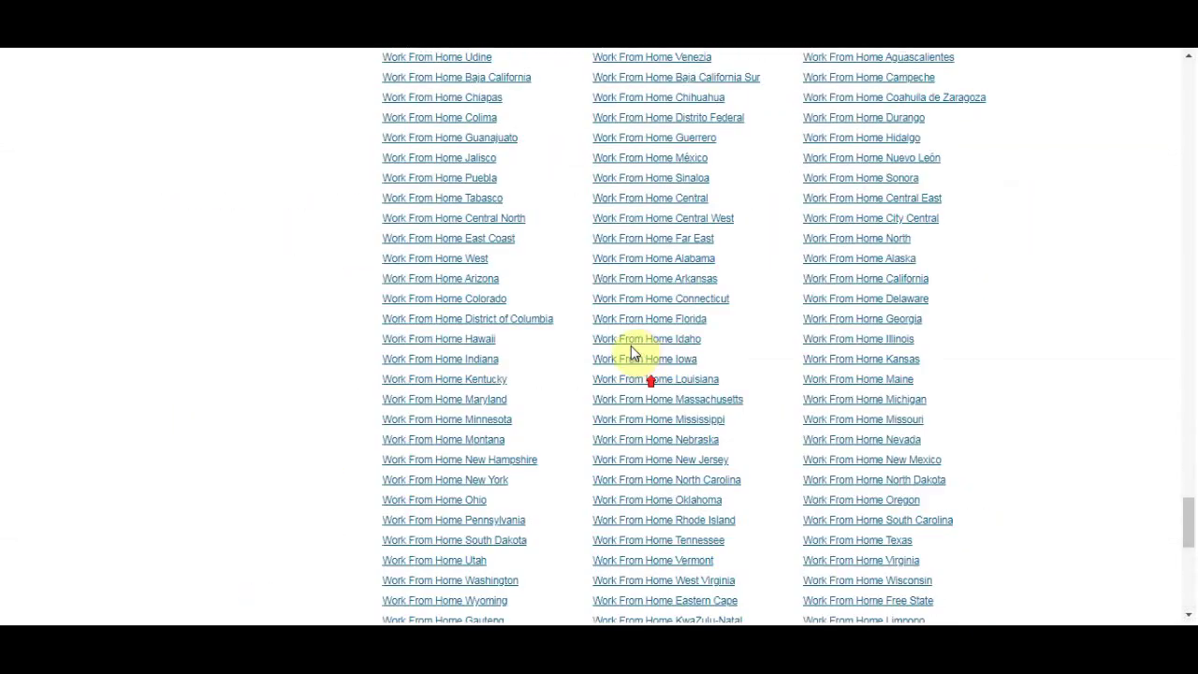
scroll(622, 398, up, 20)
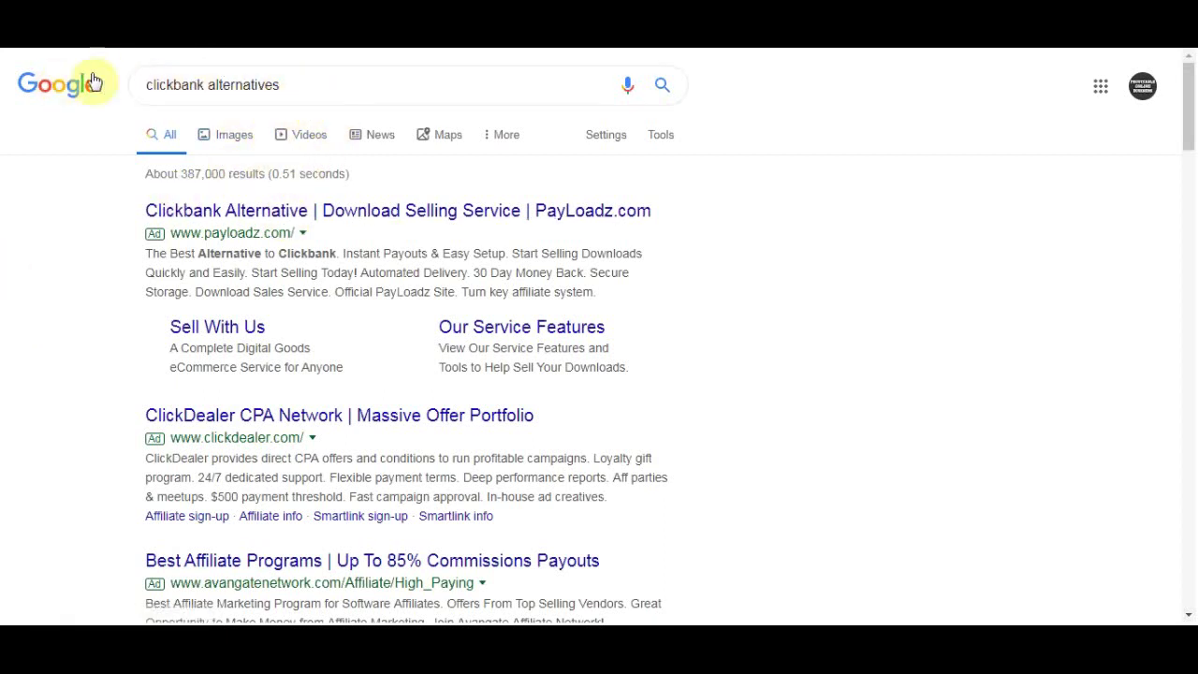
- Scroll the 'clickbank alternatives' Google results down to the AffPaying link
scroll(290, 140, down, 5)
scroll(287, 151, down, 2)
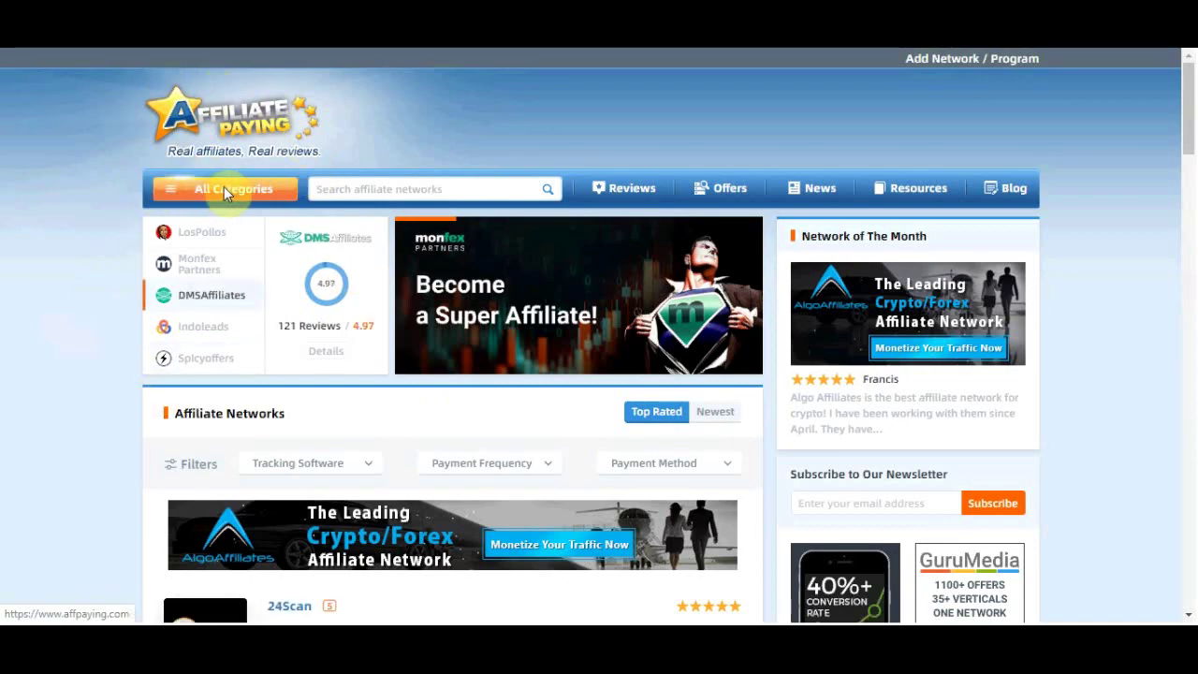
- Scroll down through AffPaying's Top Rated affiliate networks list
scroll(39, 234, down, 2)
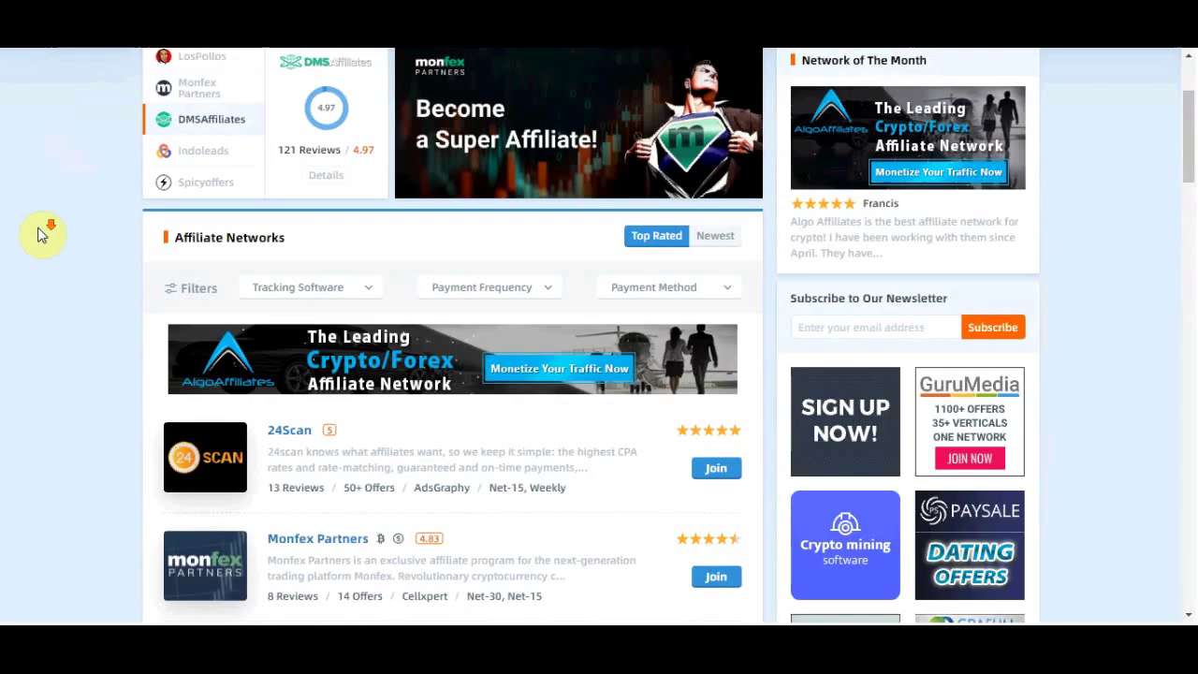
scroll(40, 234, down, 3)
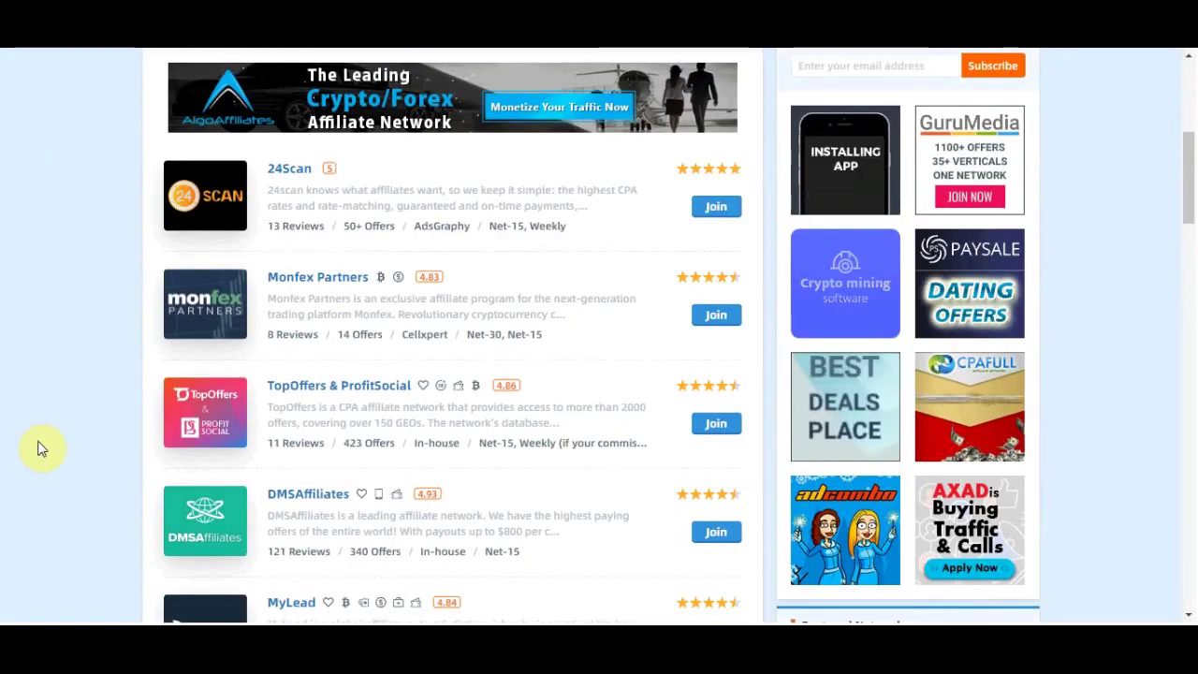
scroll(486, 494, down, 1)
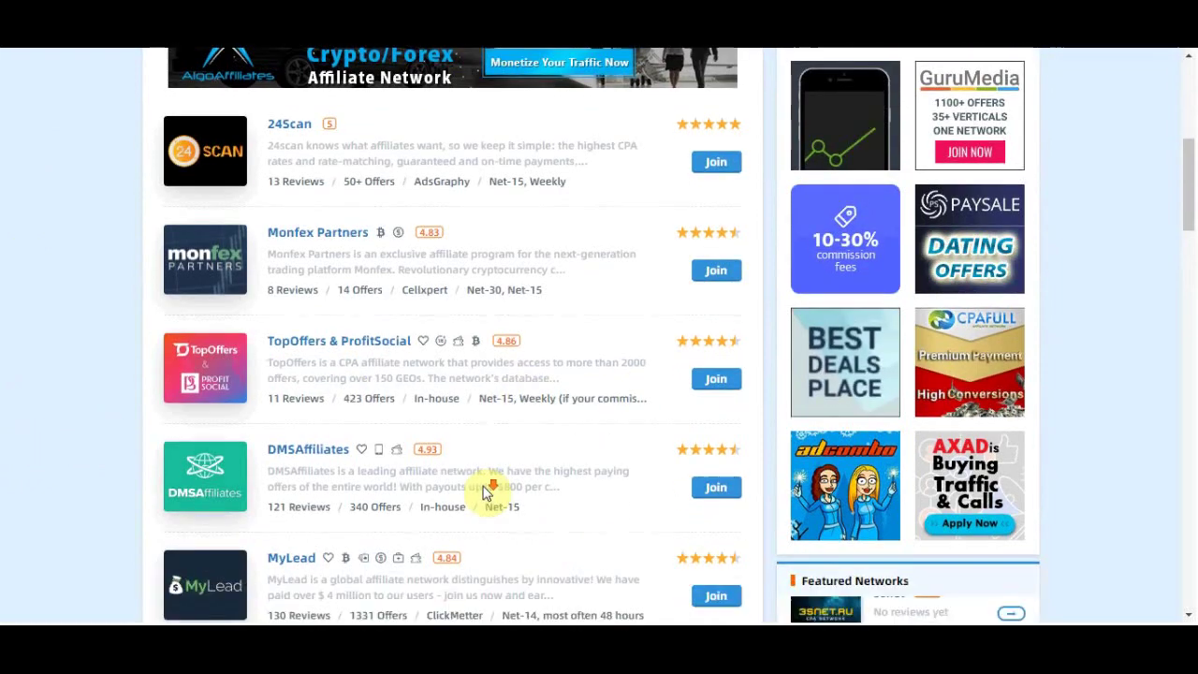
scroll(486, 493, down, 3)
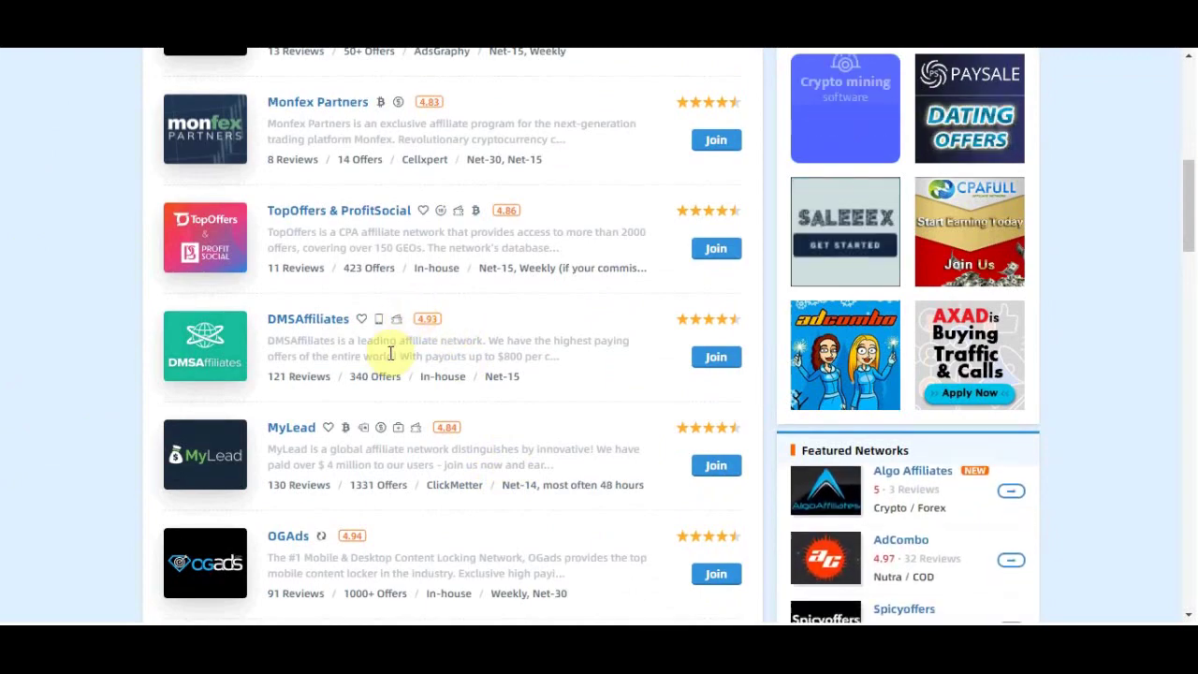
scroll(370, 430, down, 1)
scroll(356, 445, down, 3)
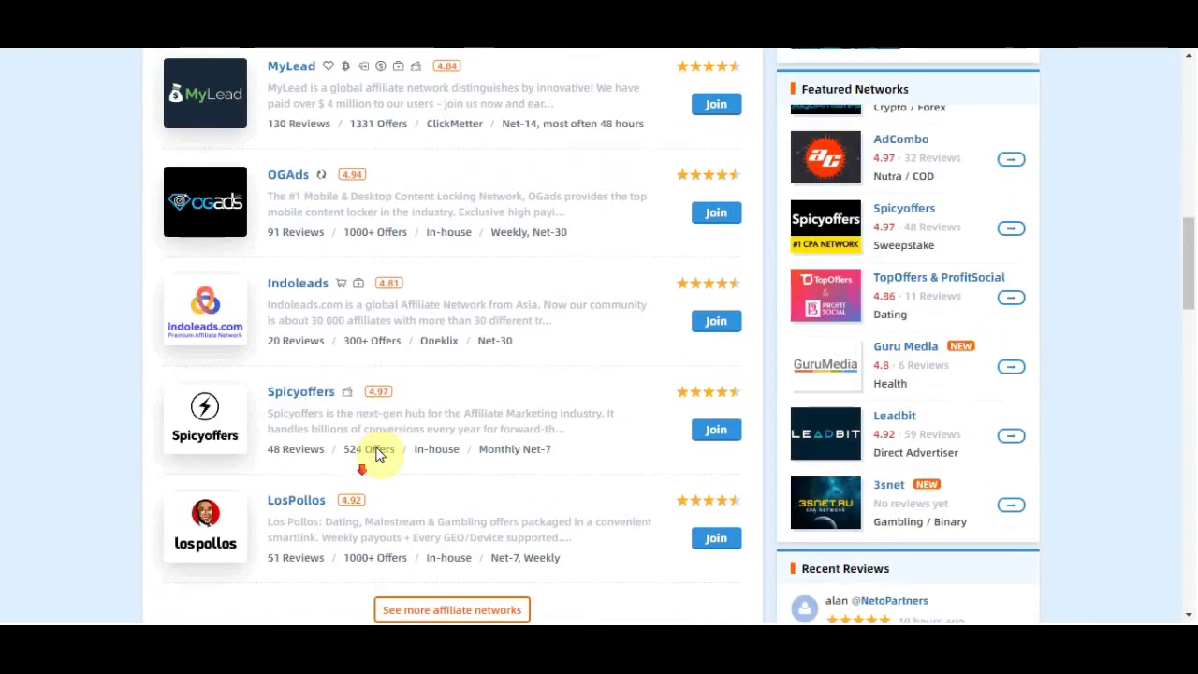
scroll(384, 449, down, 1)
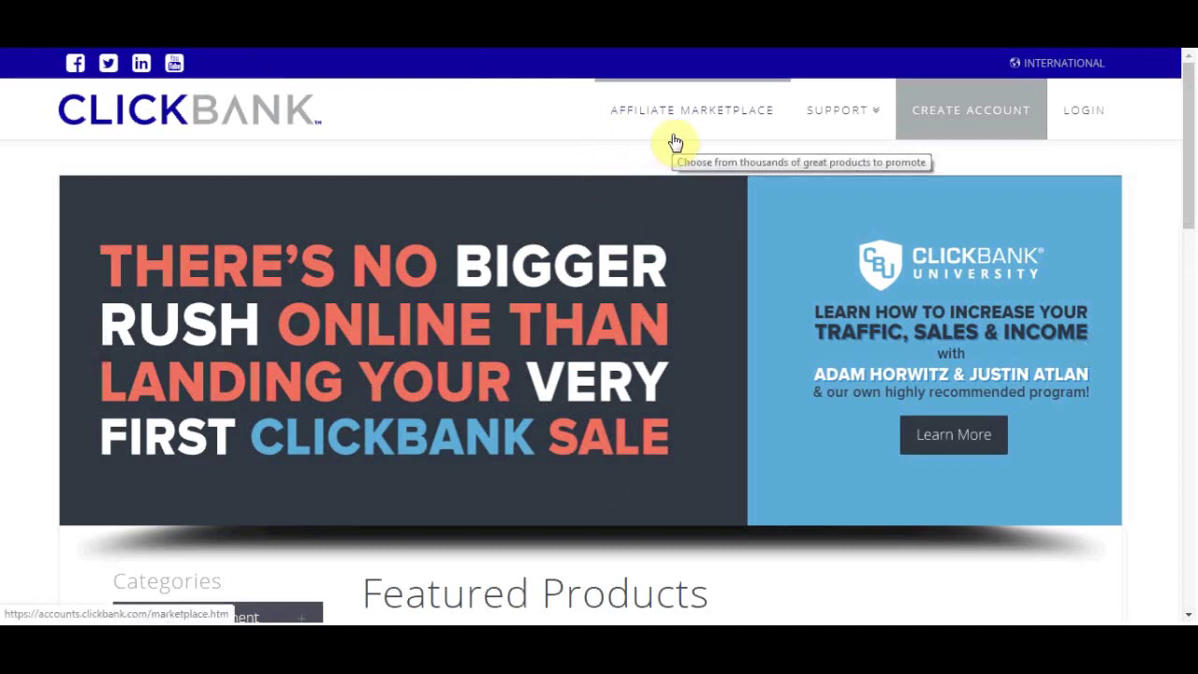
- Open ClickBank's Affiliate Marketplace and go to the E-Business & E-Marketing category
click(730, 123)
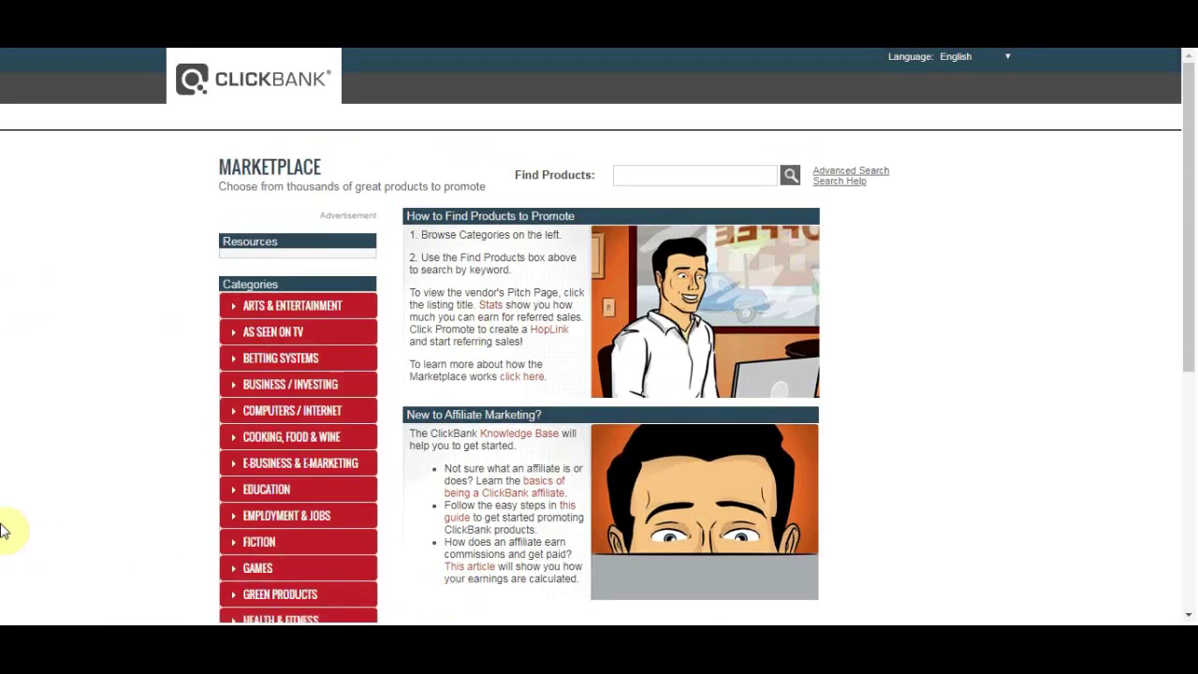
scroll(43, 315, down, 2)
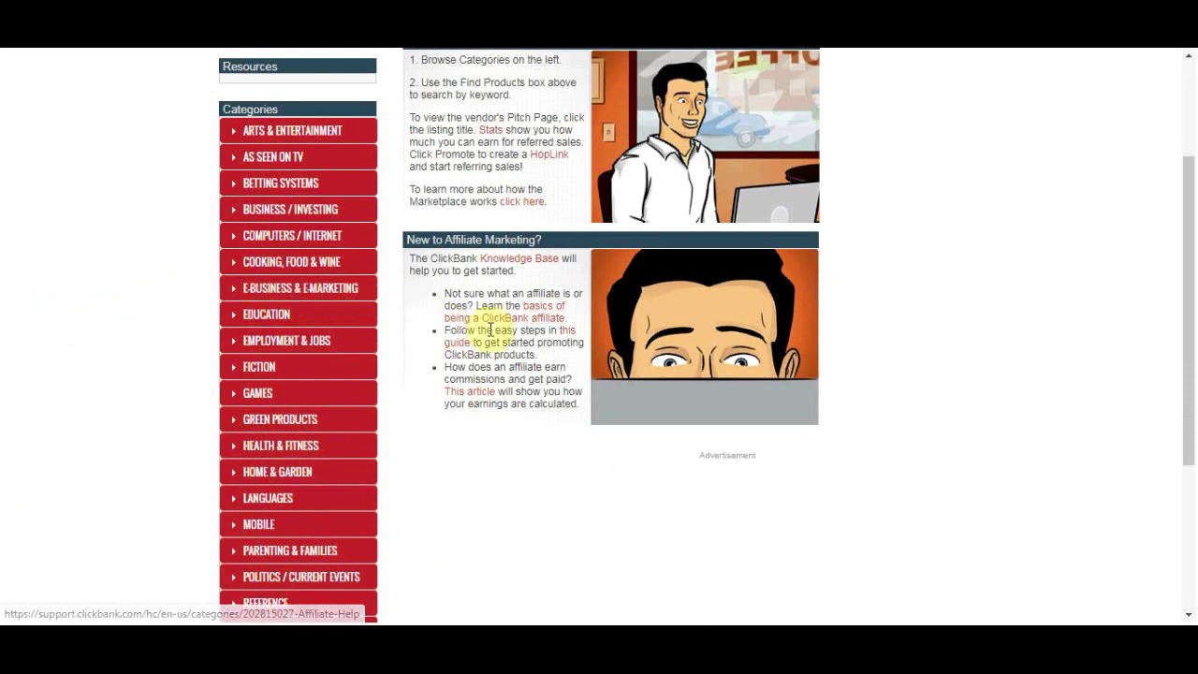
scroll(659, 383, up, 2)
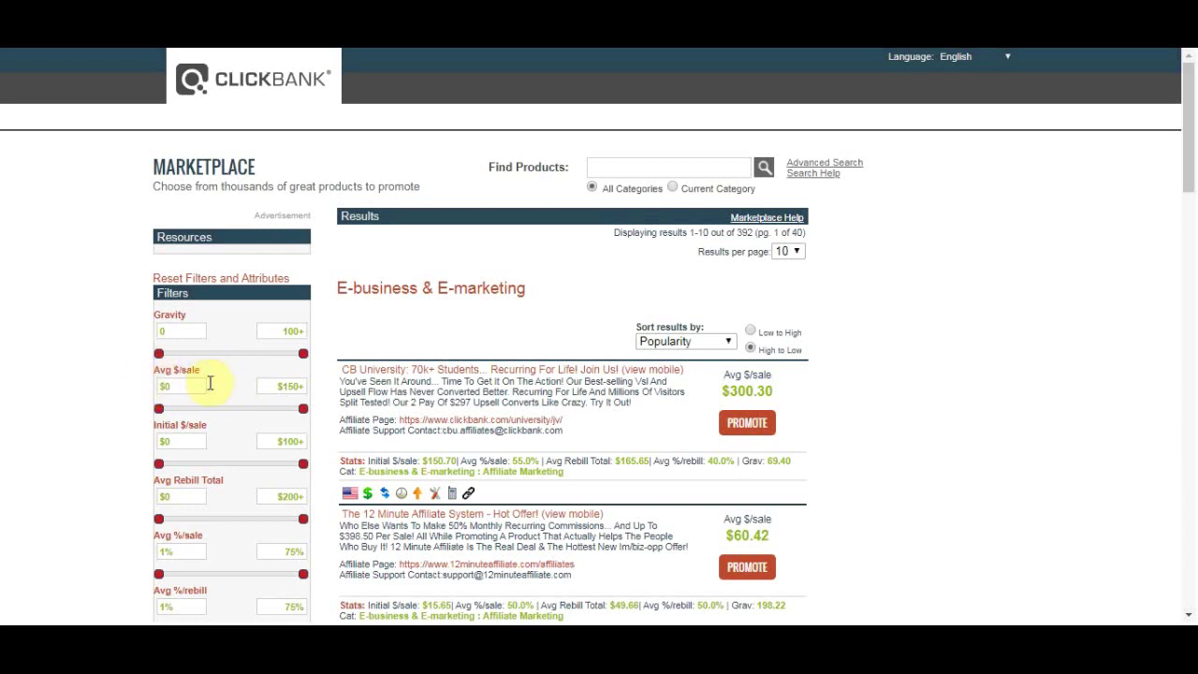
- Raise the minimum Avg $/sale filter to $150
click(159, 410)
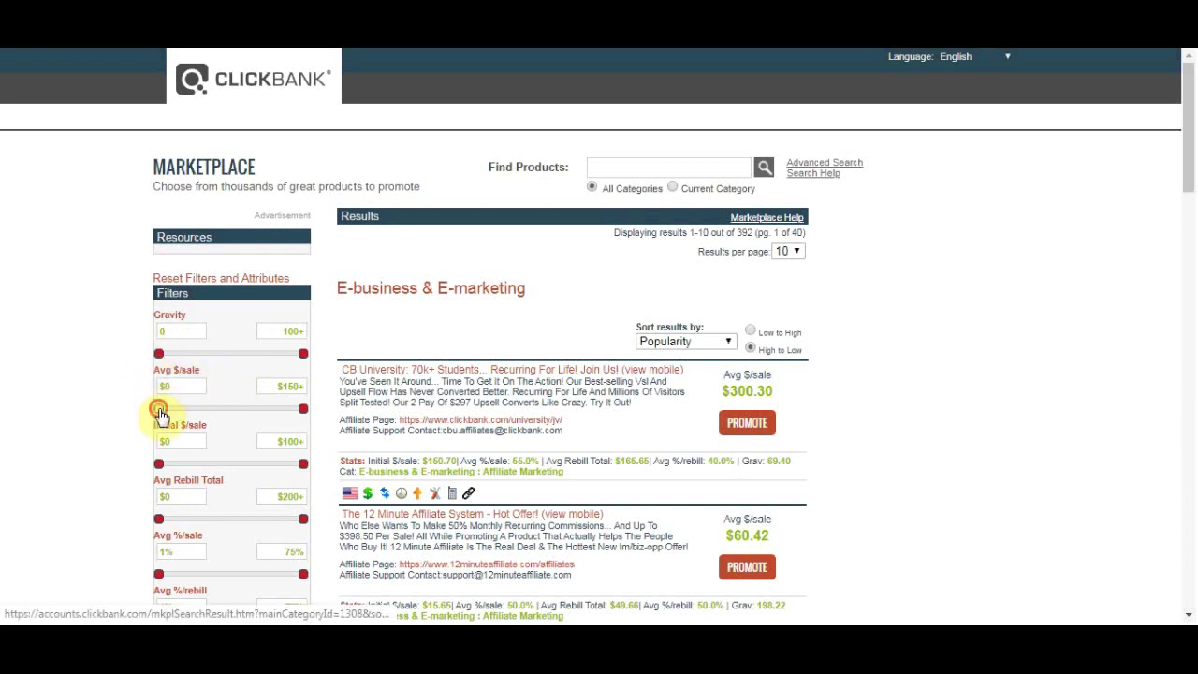
drag(235, 403, 321, 400)
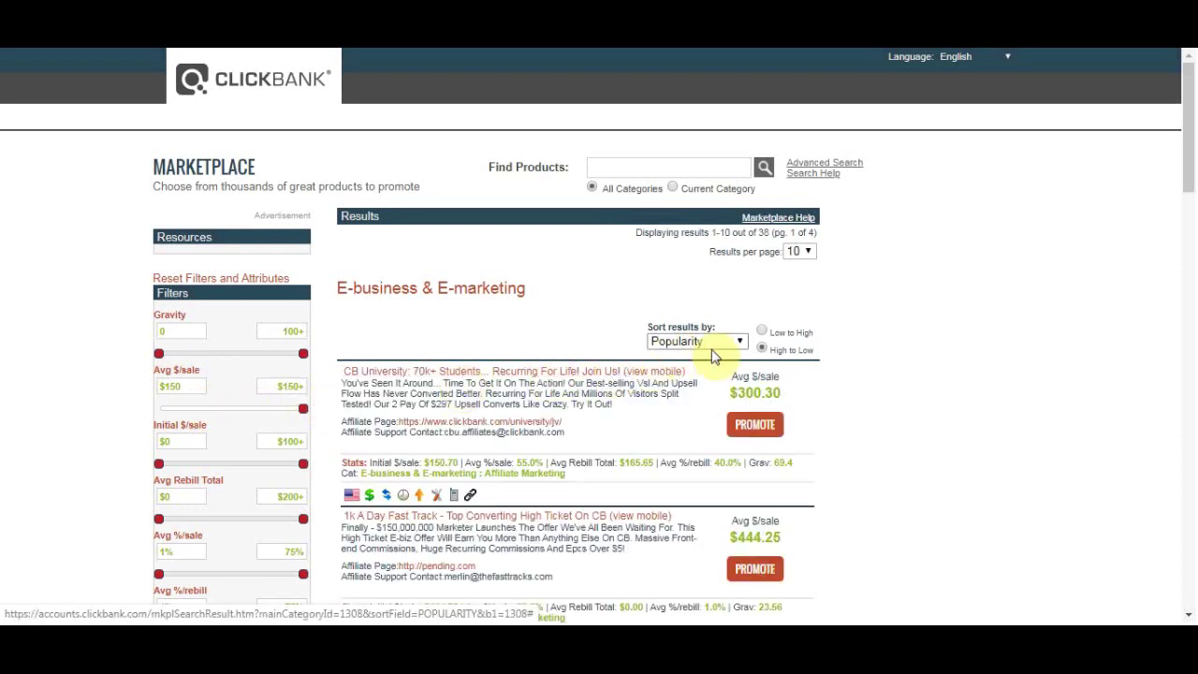
scroll(618, 281, down, 2)
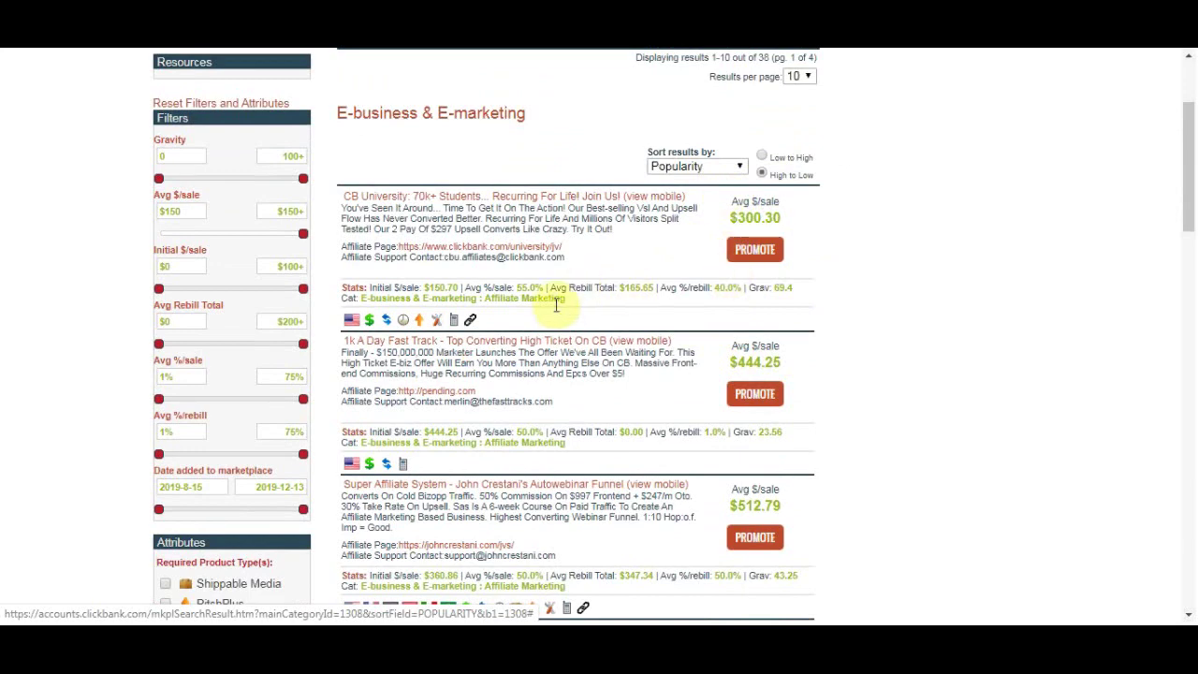
- Scroll the results and highlight Lurn Summit's $543.83 average sale
scroll(558, 312, down, 5)
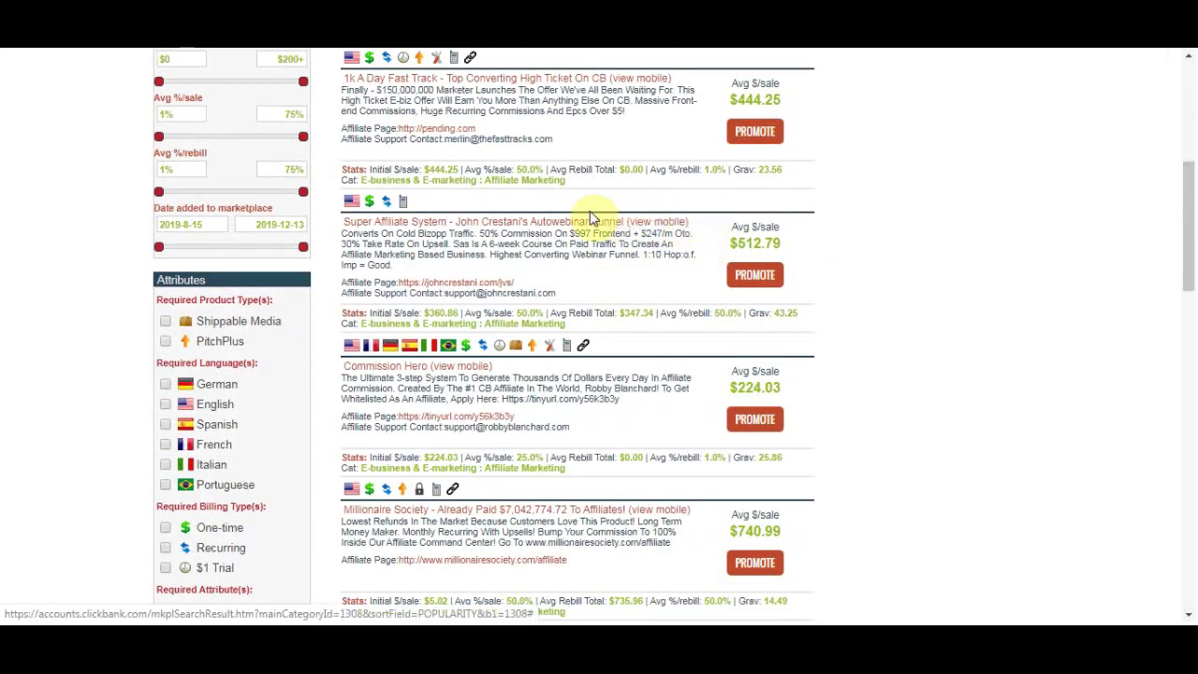
scroll(594, 216, up, 6)
scroll(599, 231, down, 6)
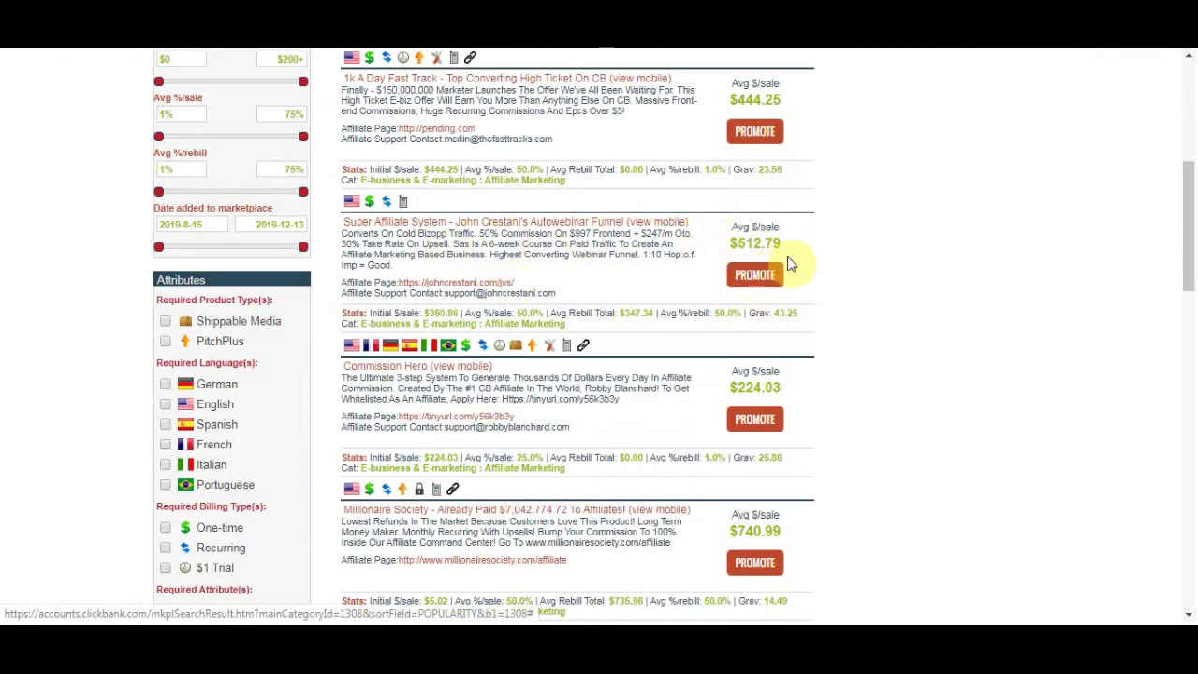
scroll(711, 253, down, 3)
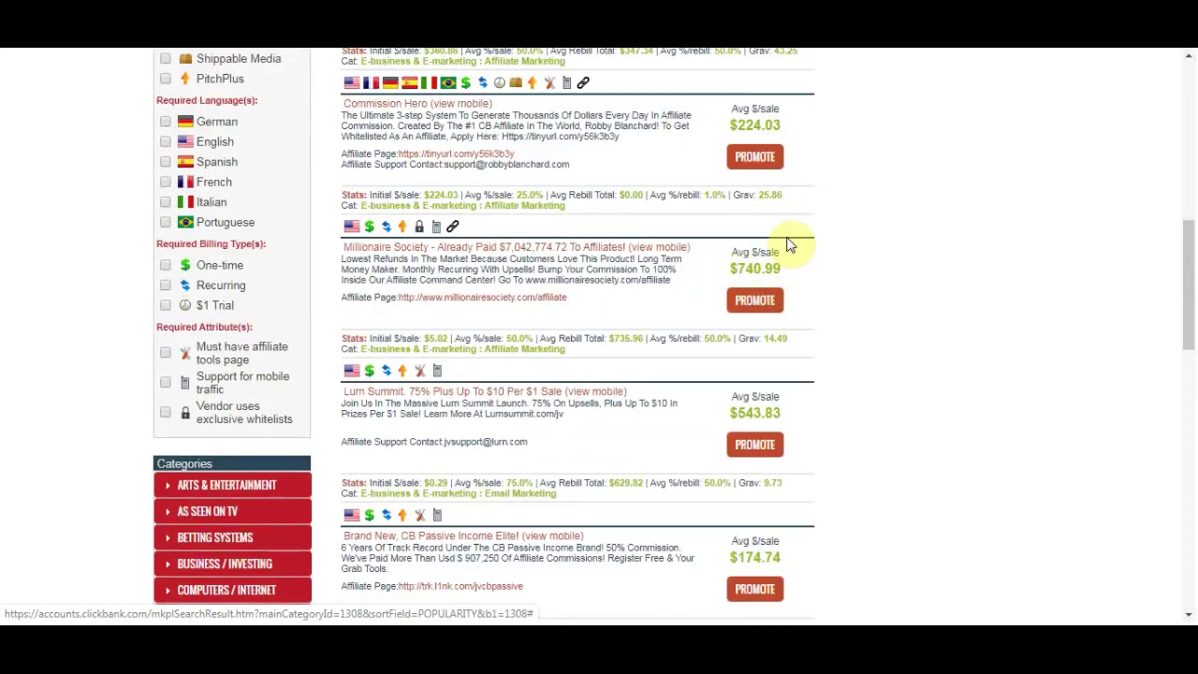
scroll(719, 248, down, 1)
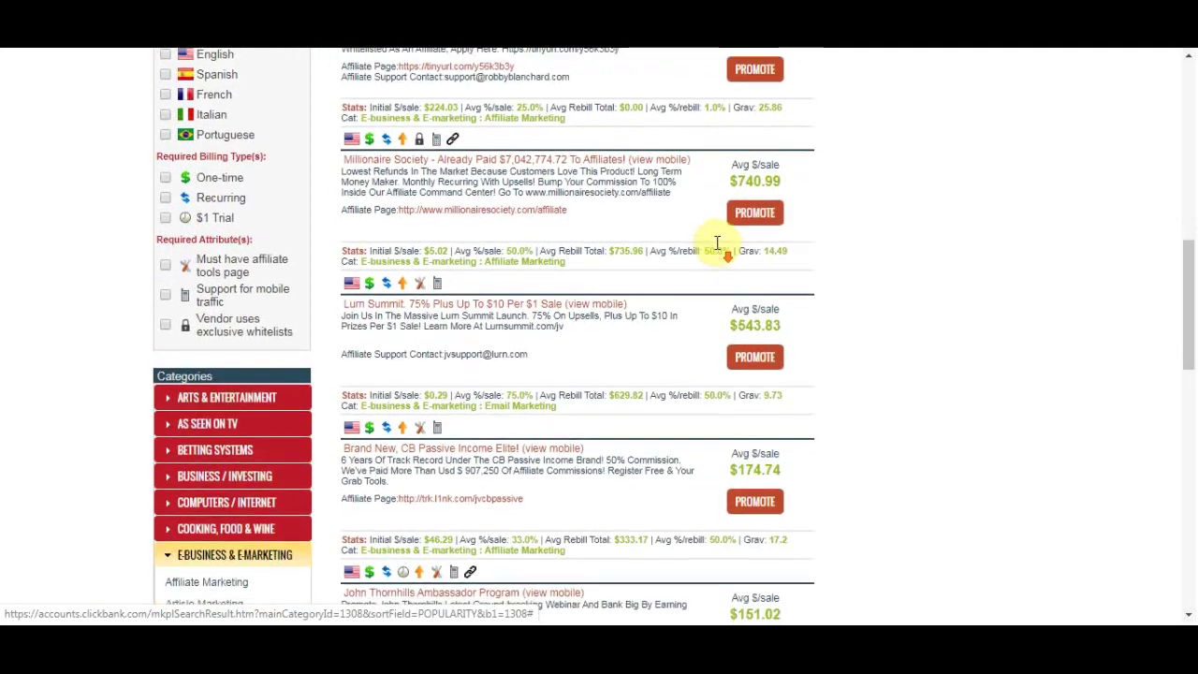
scroll(795, 236, down, 1)
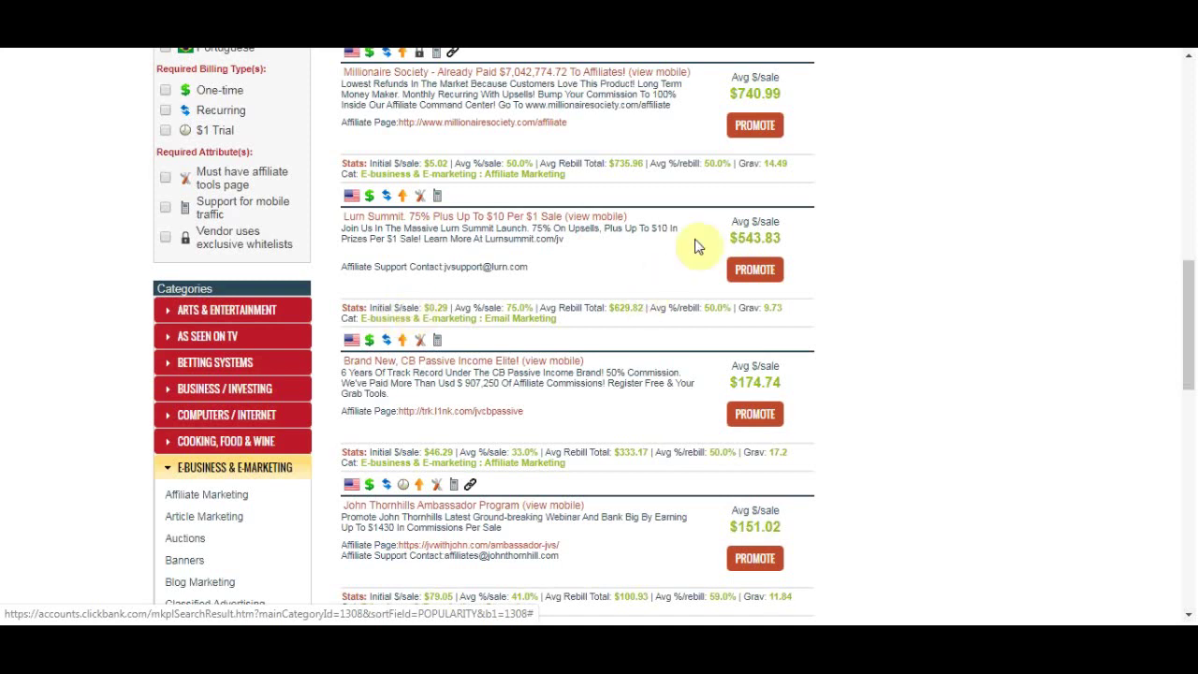
drag(747, 235, 786, 243)
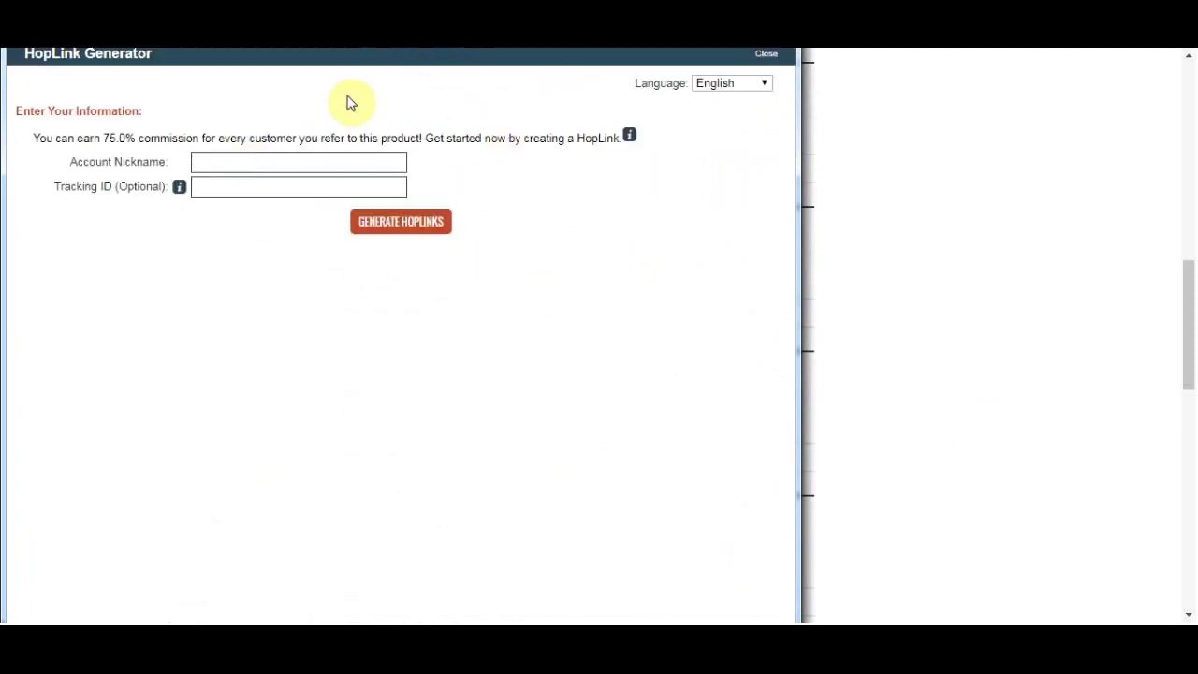
- Generate the Lurn Summit HopLink with the account nickname, select its URL, and start a free ad
click(279, 166)
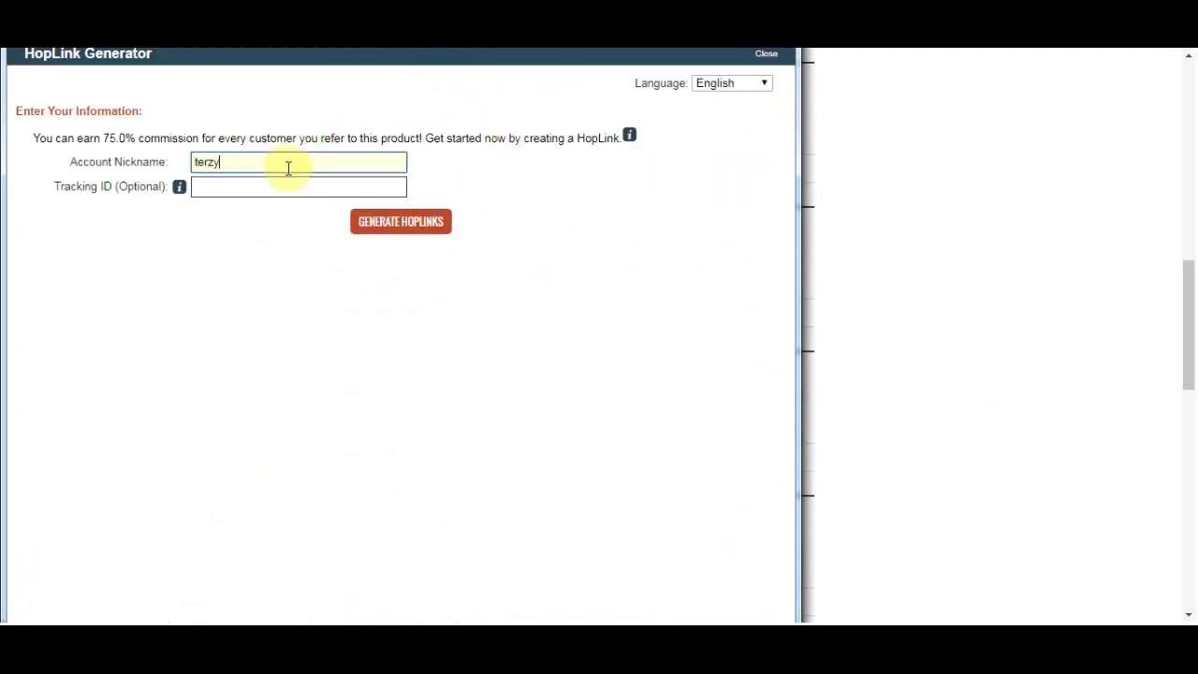
click(374, 226)
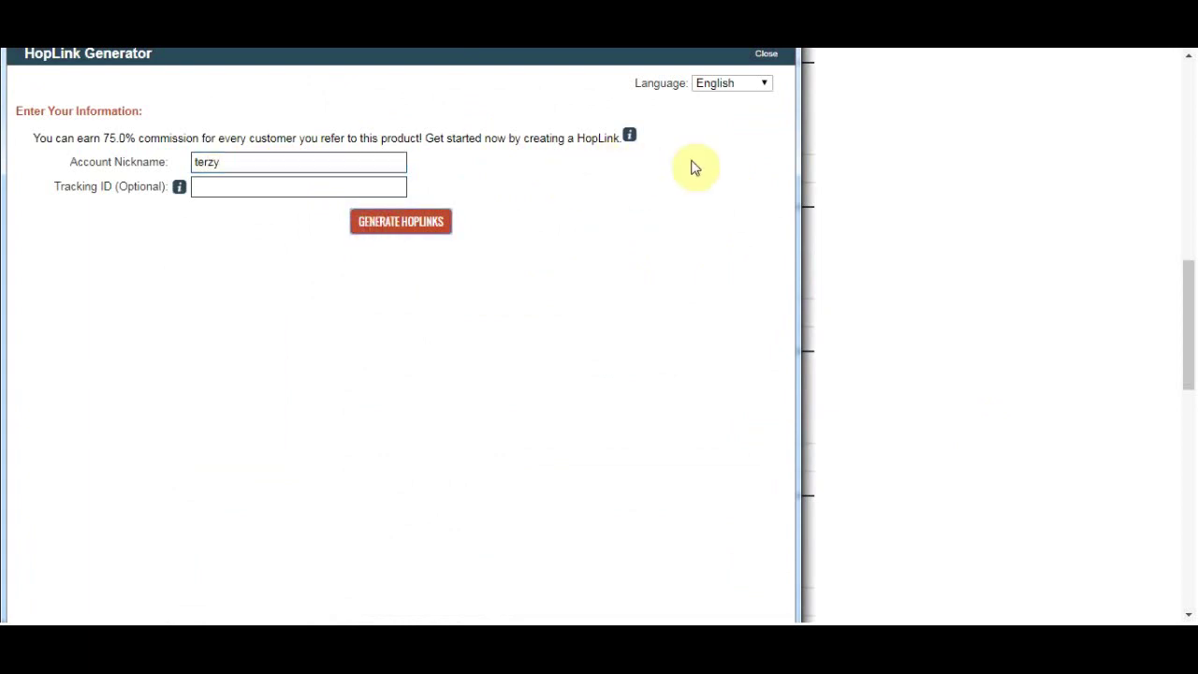
drag(543, 342, 224, 339)
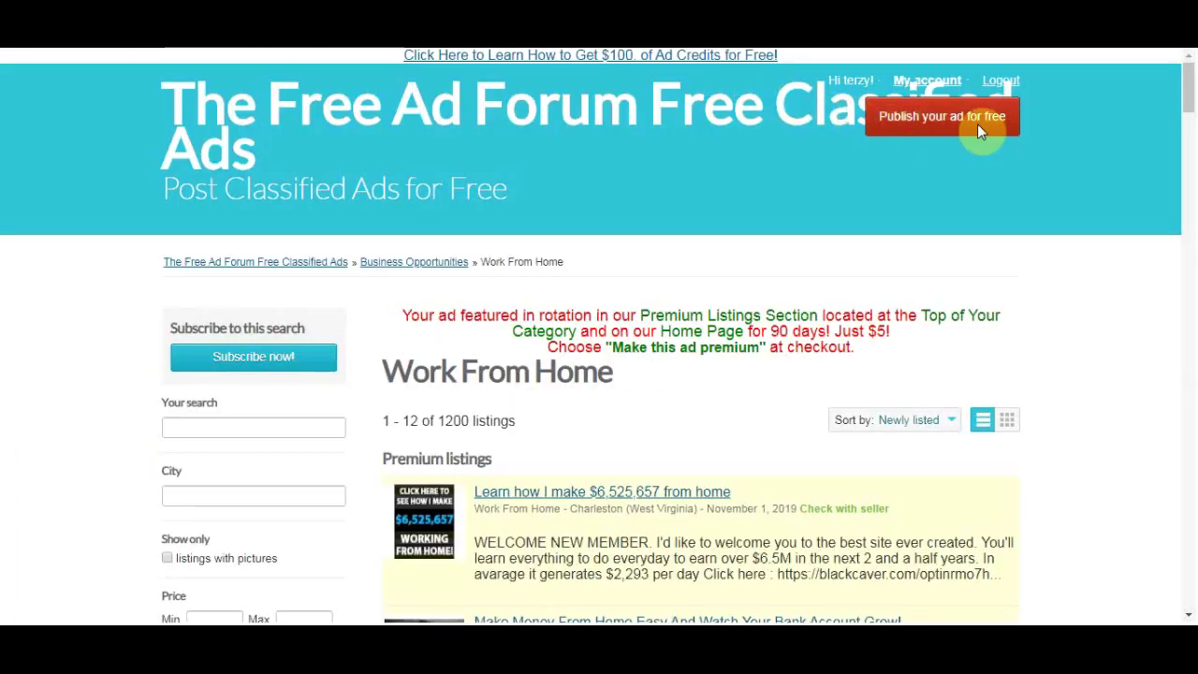
click(994, 128)
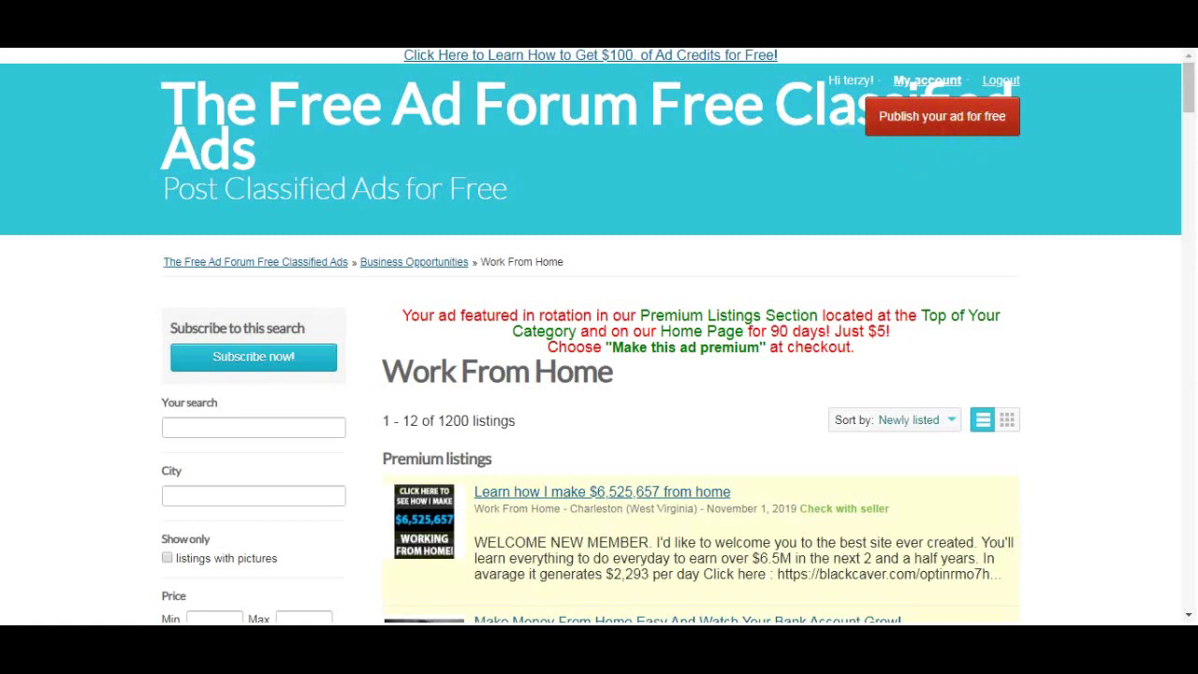
- Set the new listing's category to Work From Home
scroll(689, 281, down, 1)
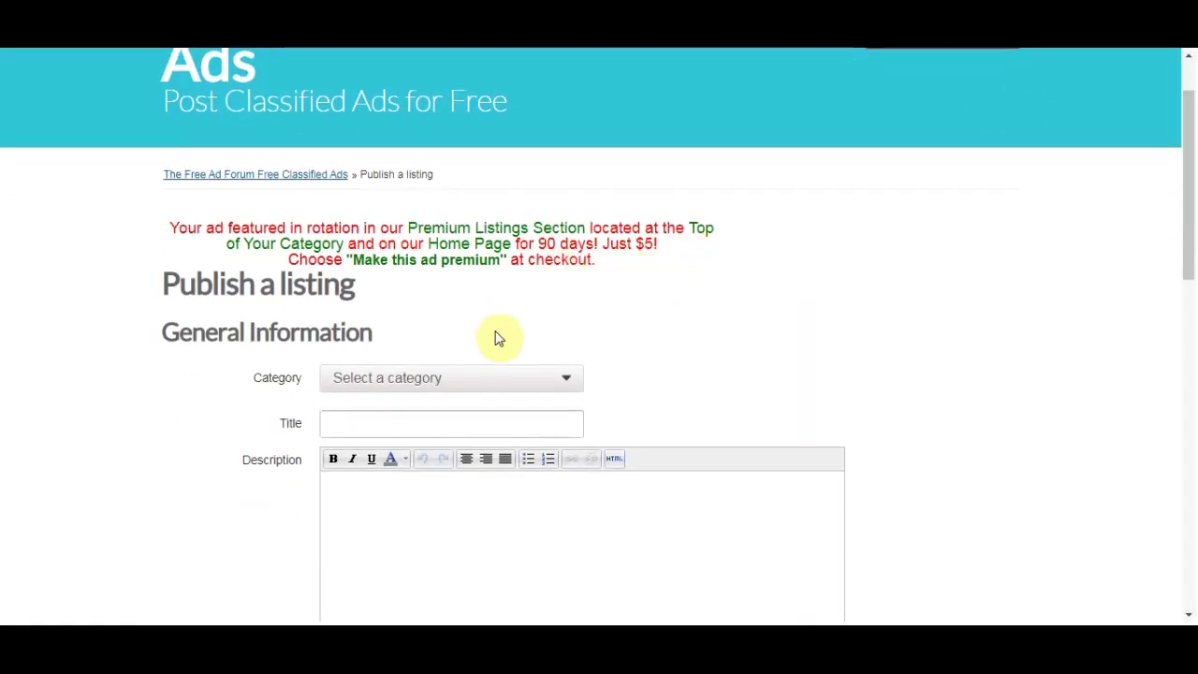
scroll(924, 206, down, 1)
scroll(1011, 214, up, 1)
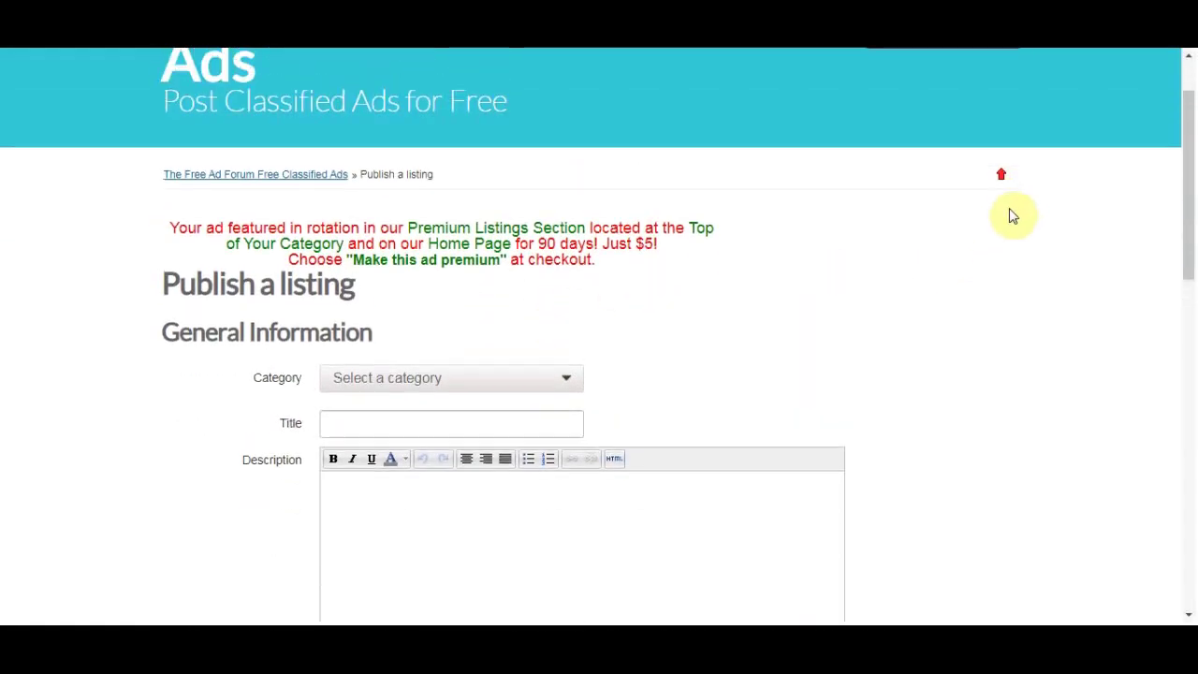
scroll(1045, 267, up, 1)
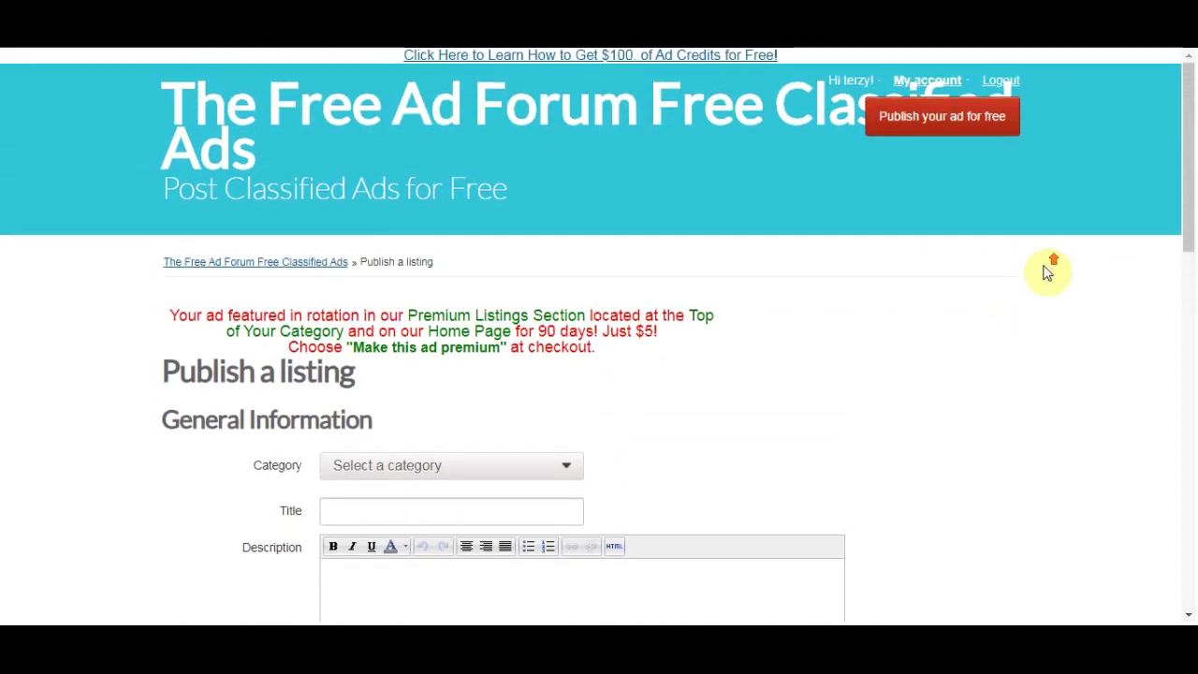
scroll(1046, 285, down, 1)
scroll(1046, 289, down, 2)
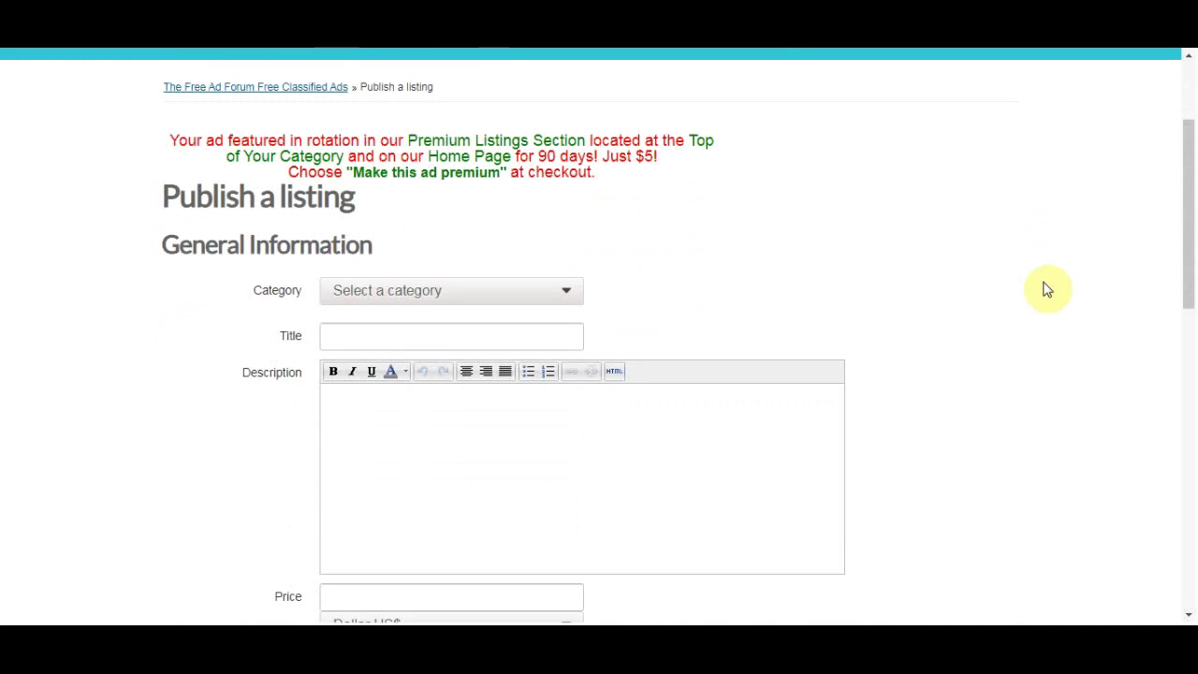
scroll(1039, 223, down, 1)
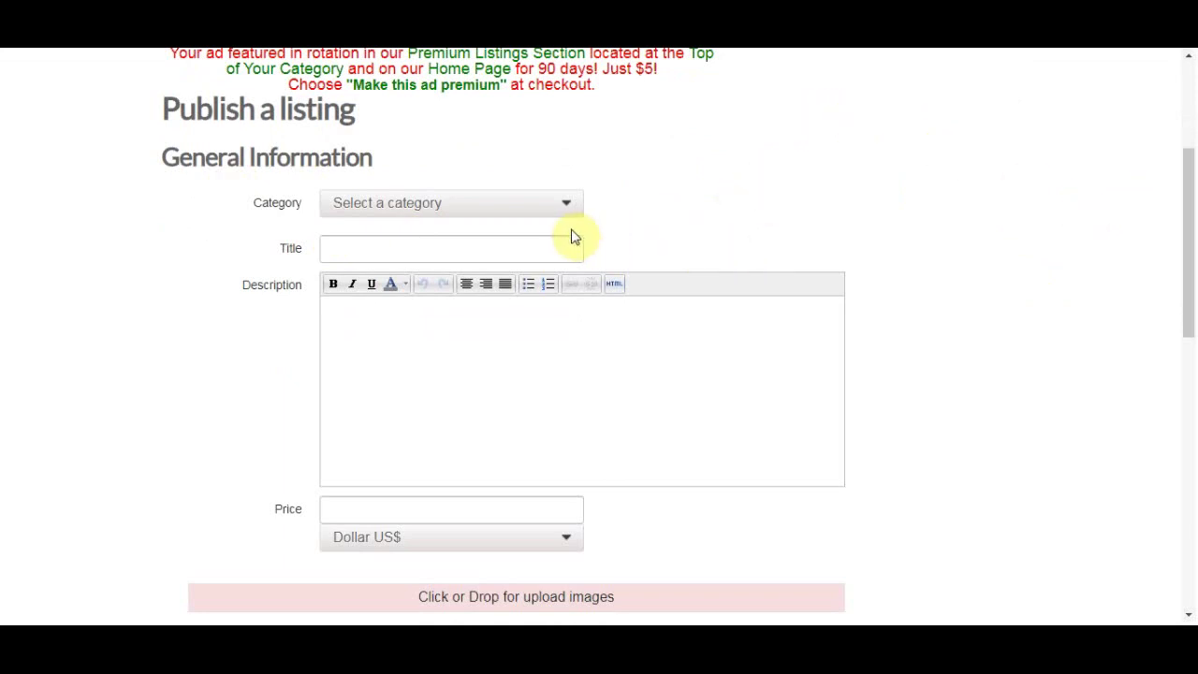
click(547, 206)
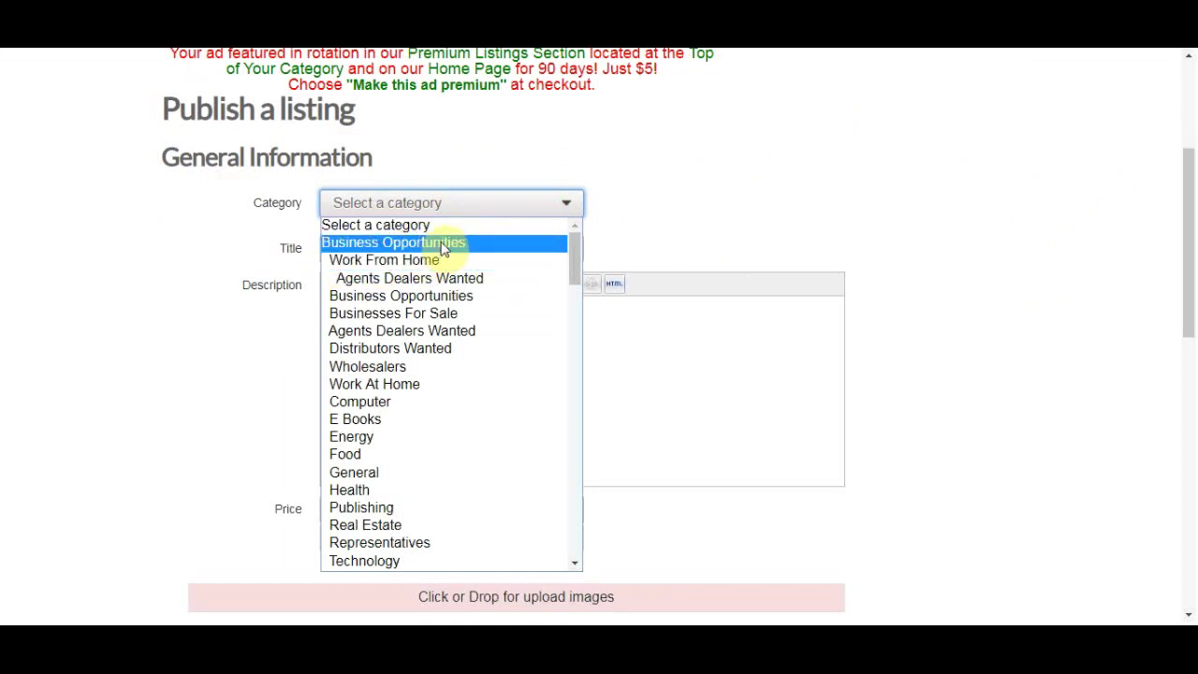
click(428, 260)
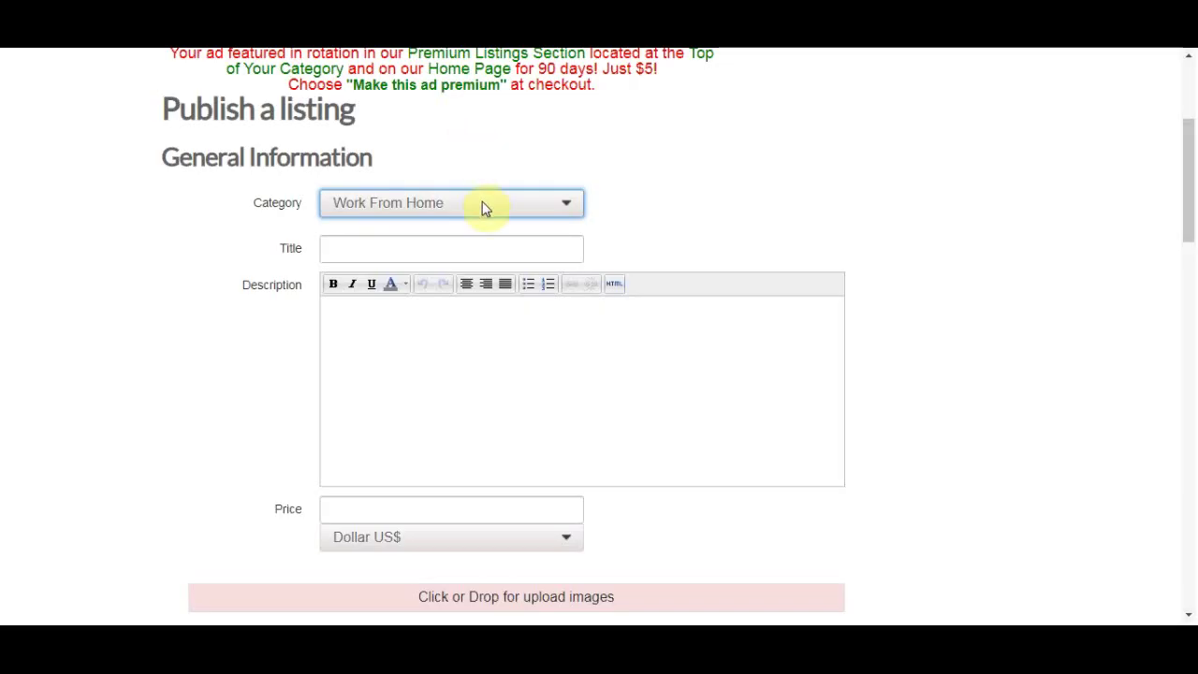
- Review the category list again and close it with Work From Home unchanged
click(482, 203)
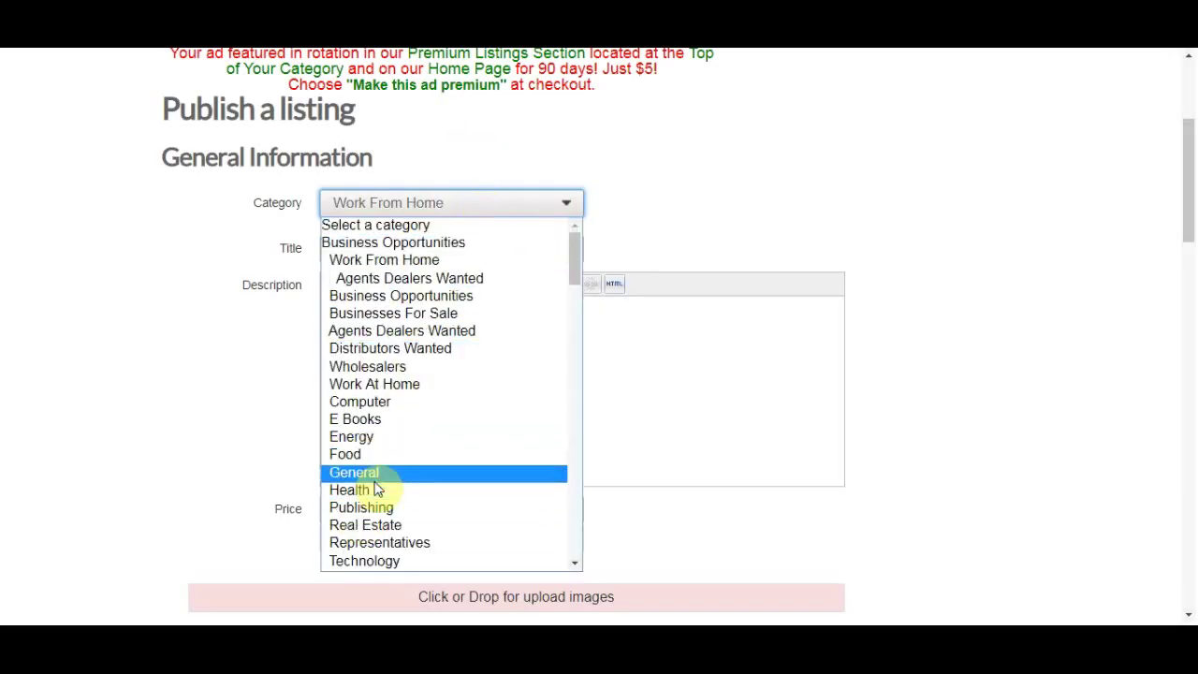
scroll(396, 427, down, 3)
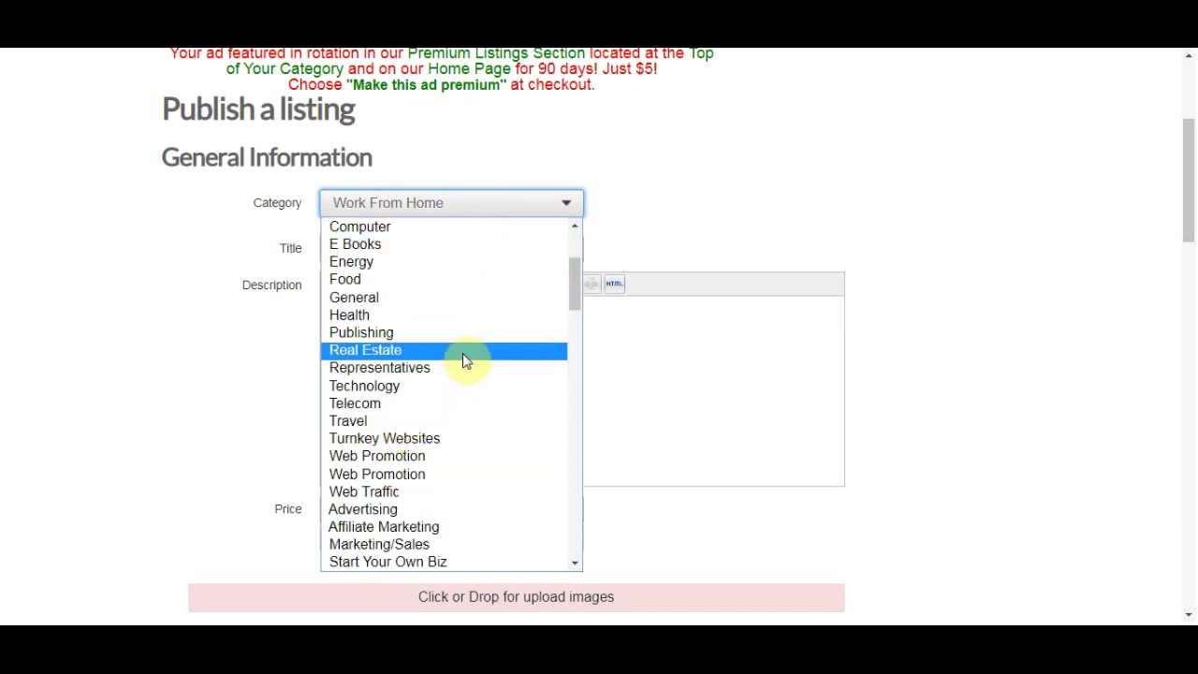
scroll(463, 353, up, 3)
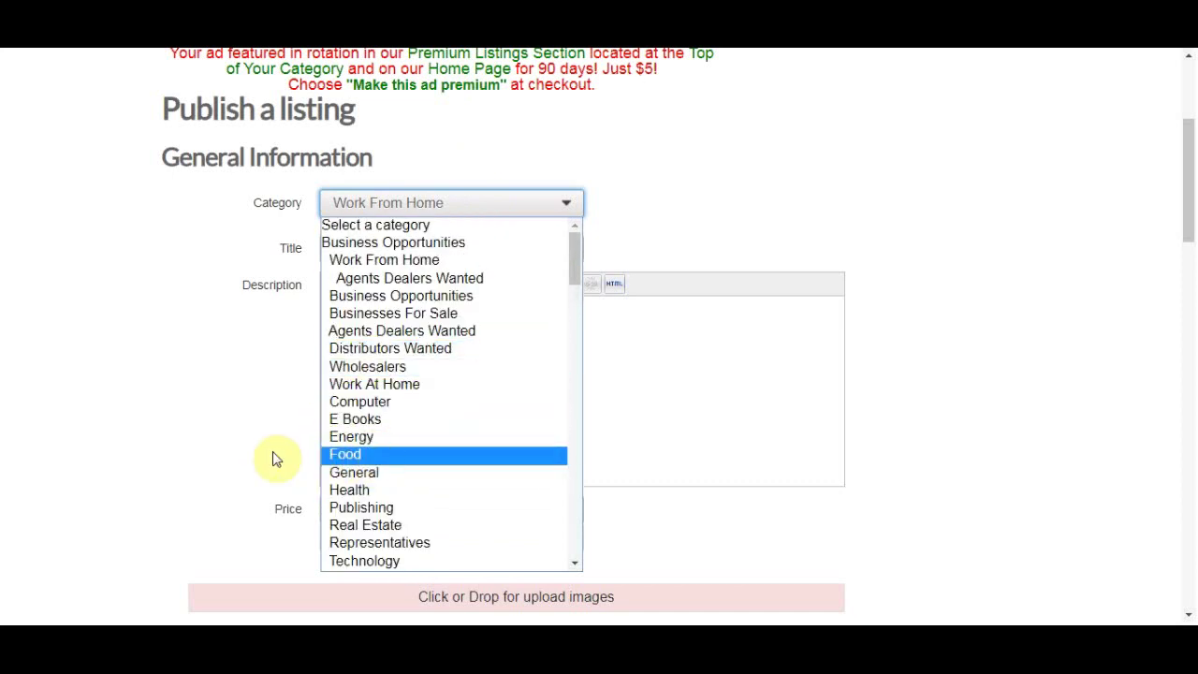
click(702, 139)
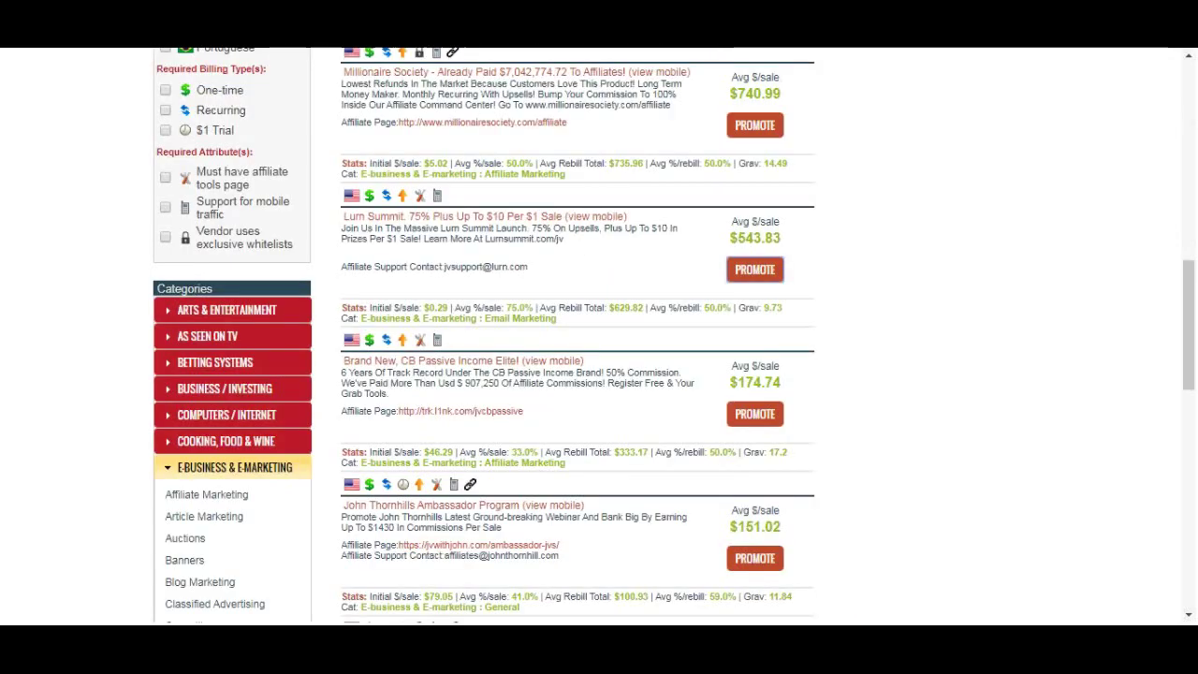
scroll(85, 228, up, 4)
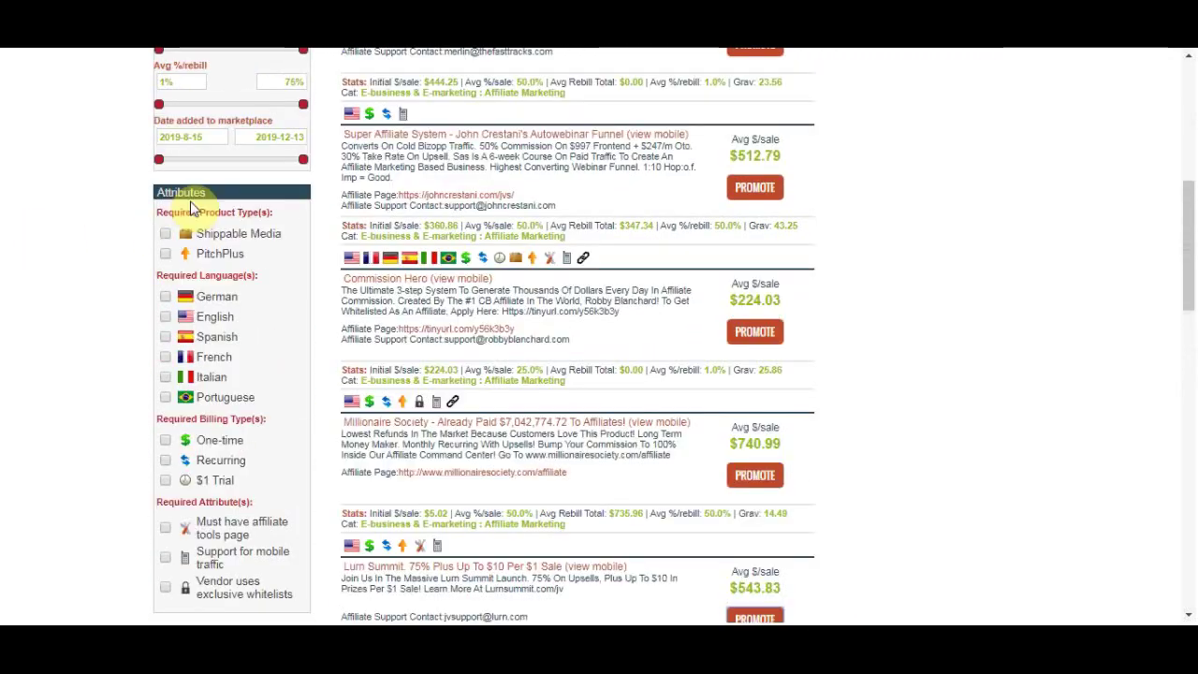
scroll(170, 295, down, 3)
scroll(170, 295, down, 3)
scroll(140, 215, down, 2)
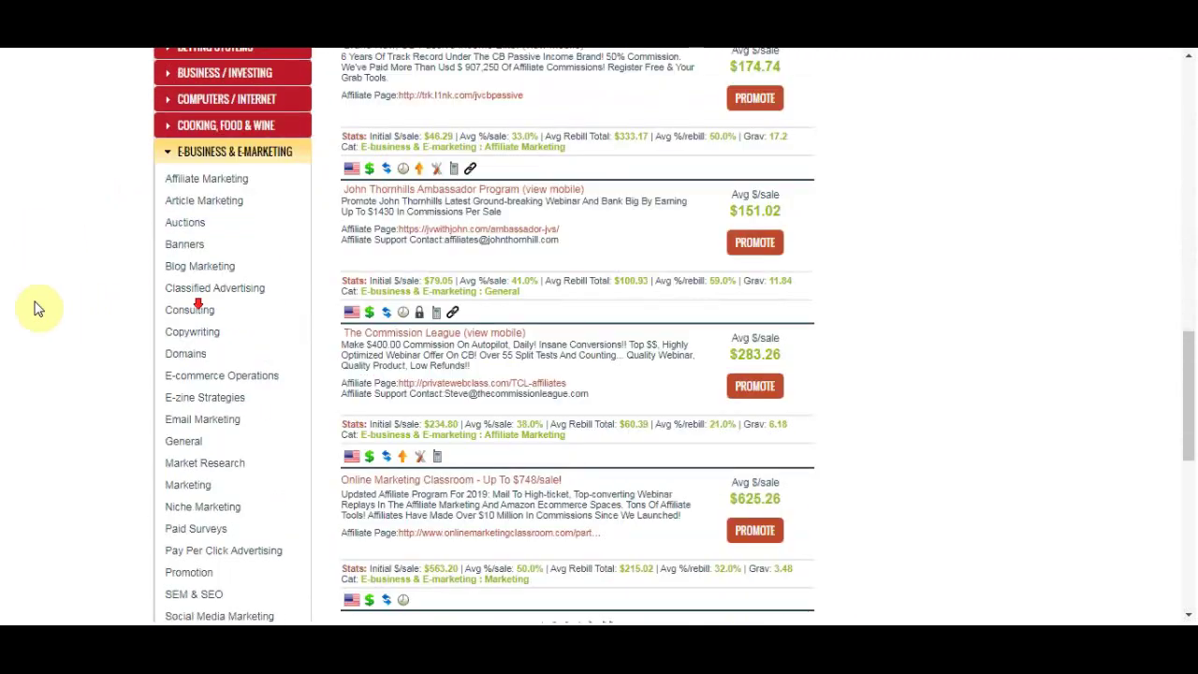
scroll(54, 225, down, 5)
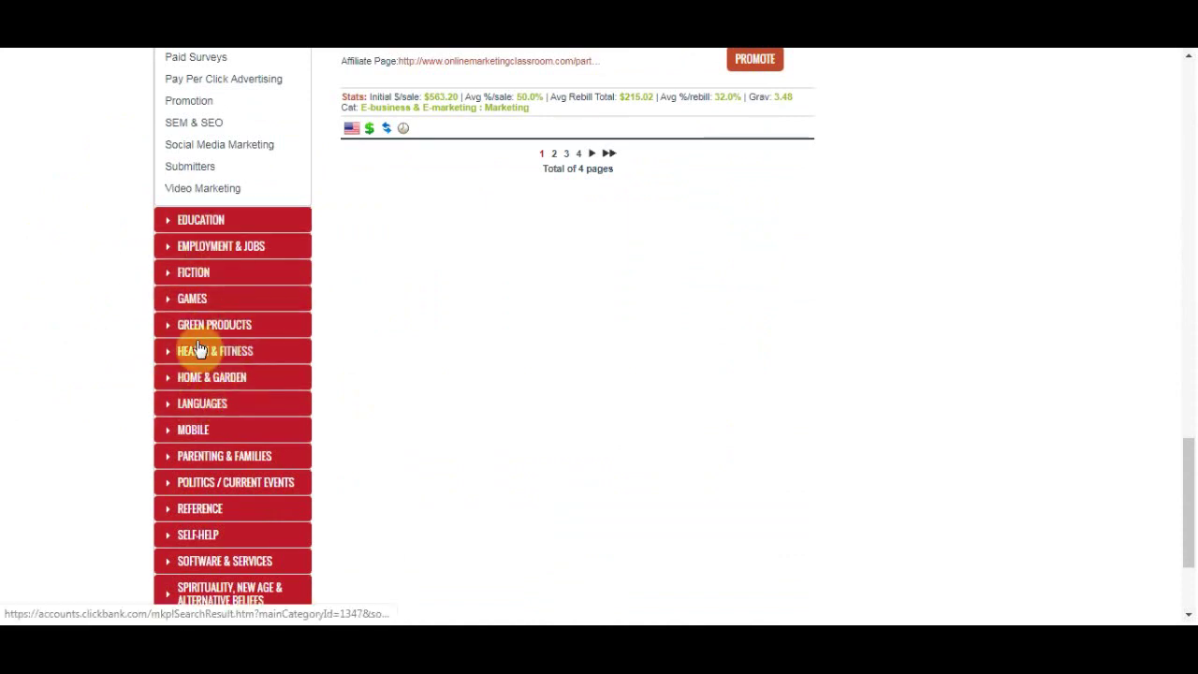
scroll(503, 347, up, 5)
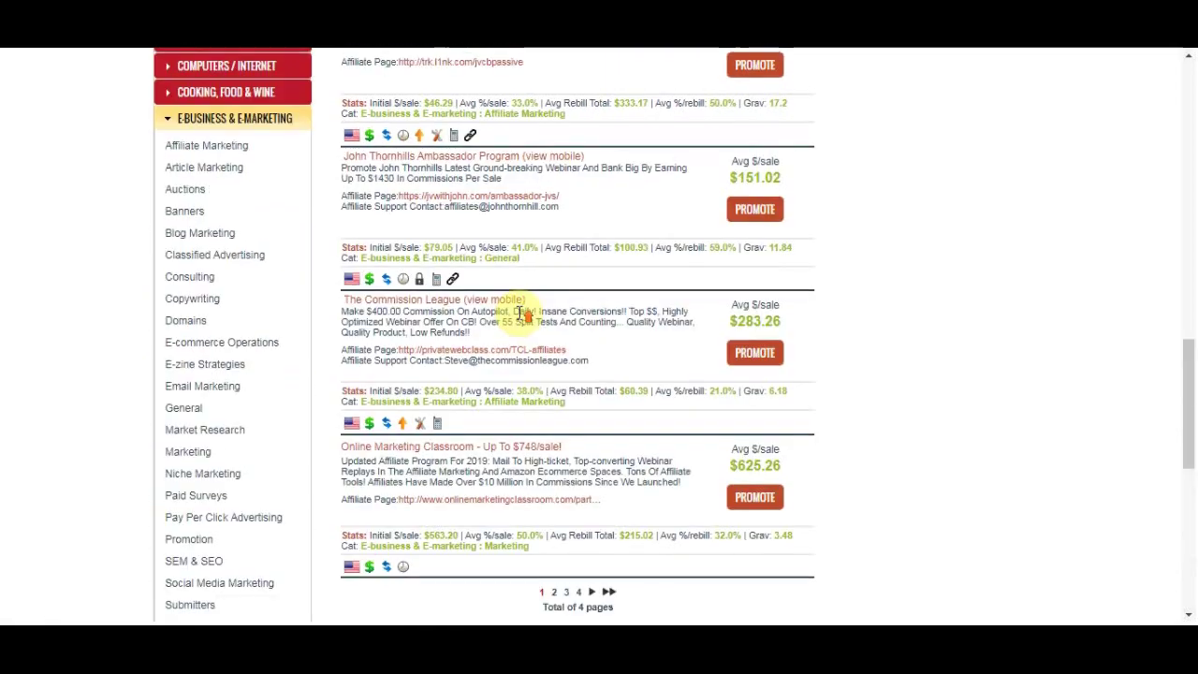
scroll(524, 316, up, 10)
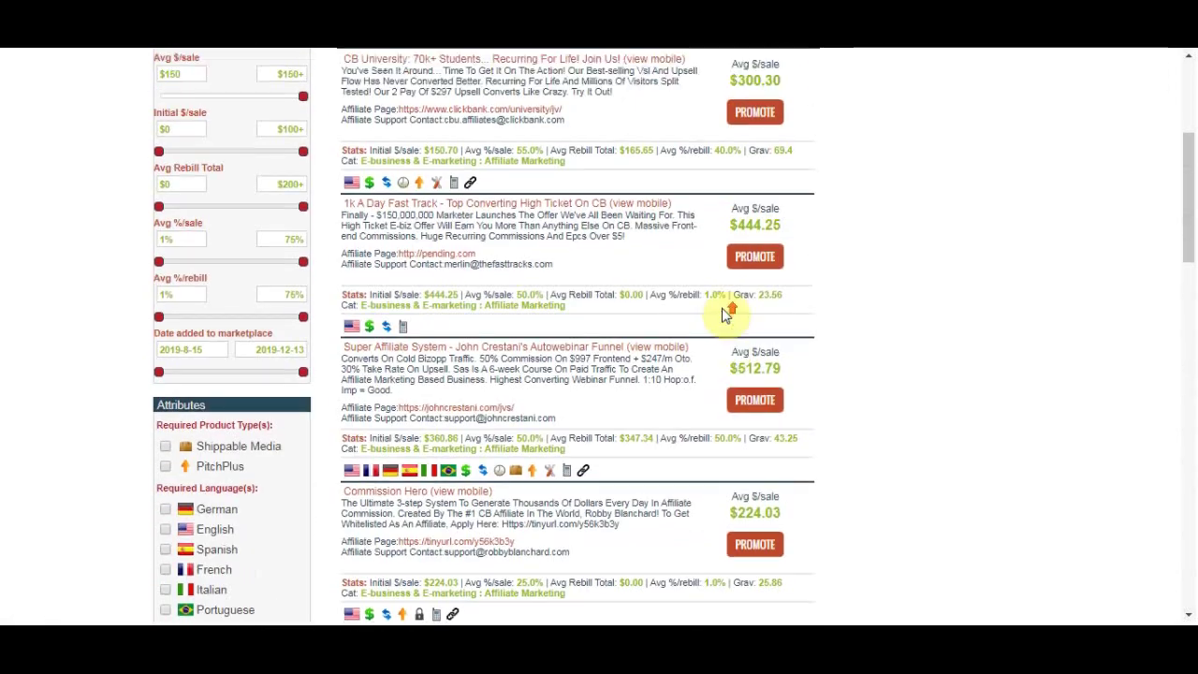
scroll(729, 314, up, 4)
scroll(969, 316, down, 5)
scroll(974, 312, down, 3)
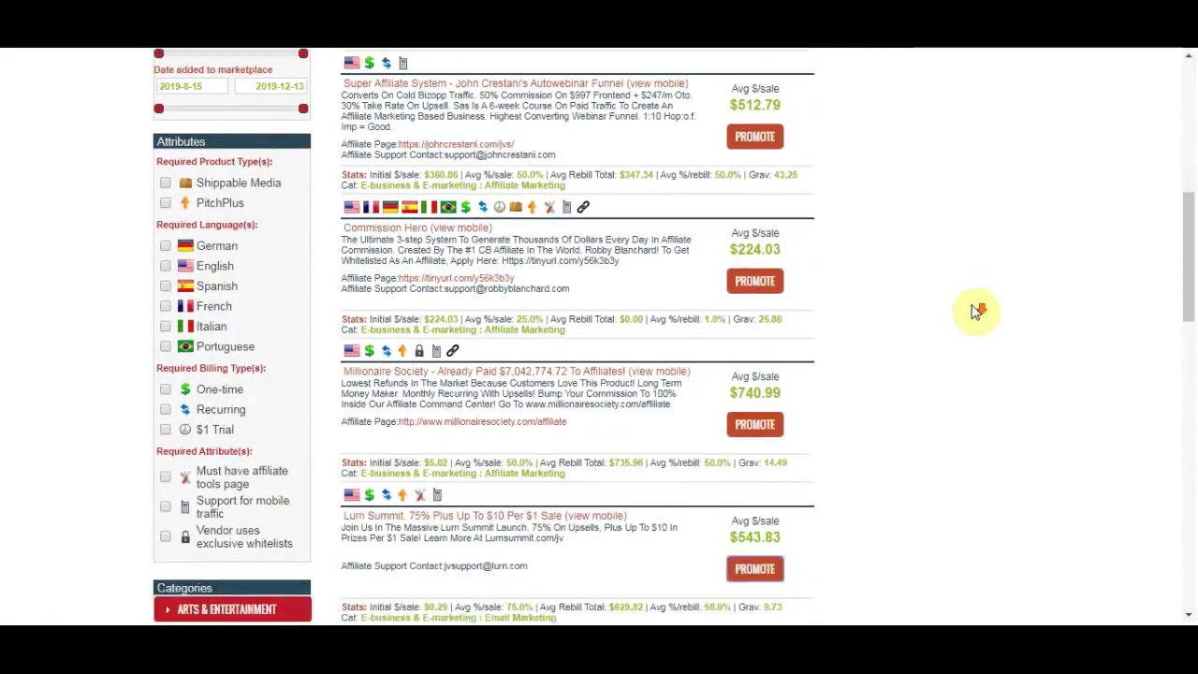
scroll(953, 313, down, 1)
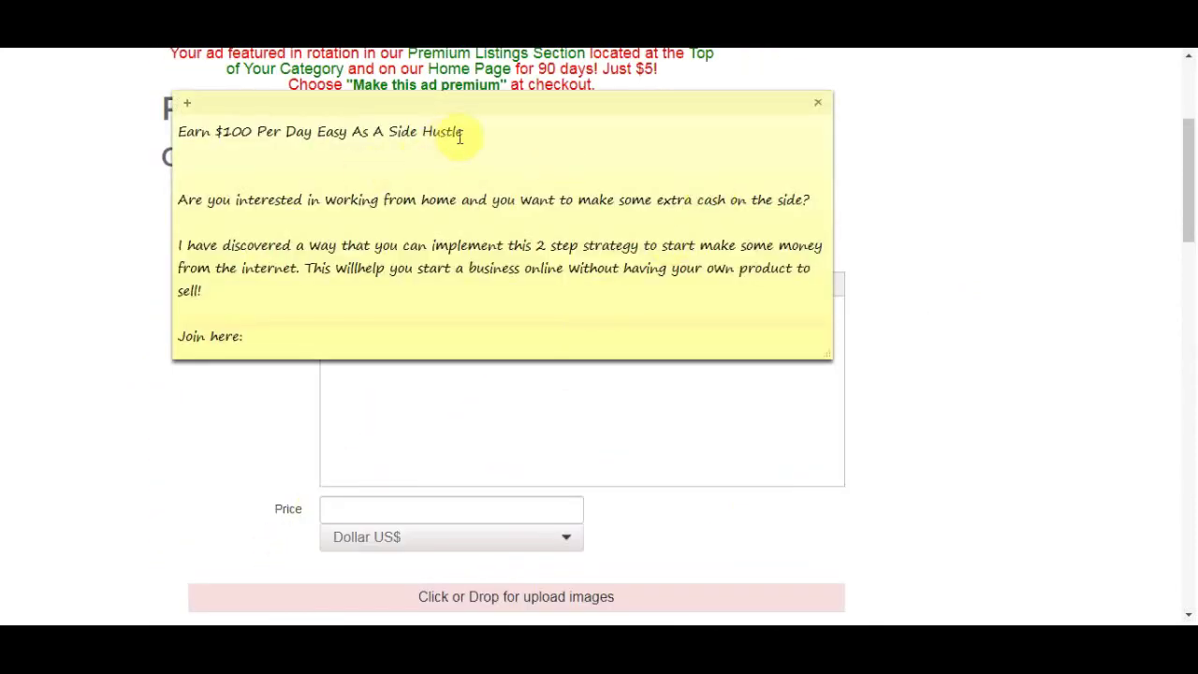
- Copy the 'Earn $100 Per Day Easy As A Side Hustle' headline into the Title field
drag(483, 131, 163, 131)
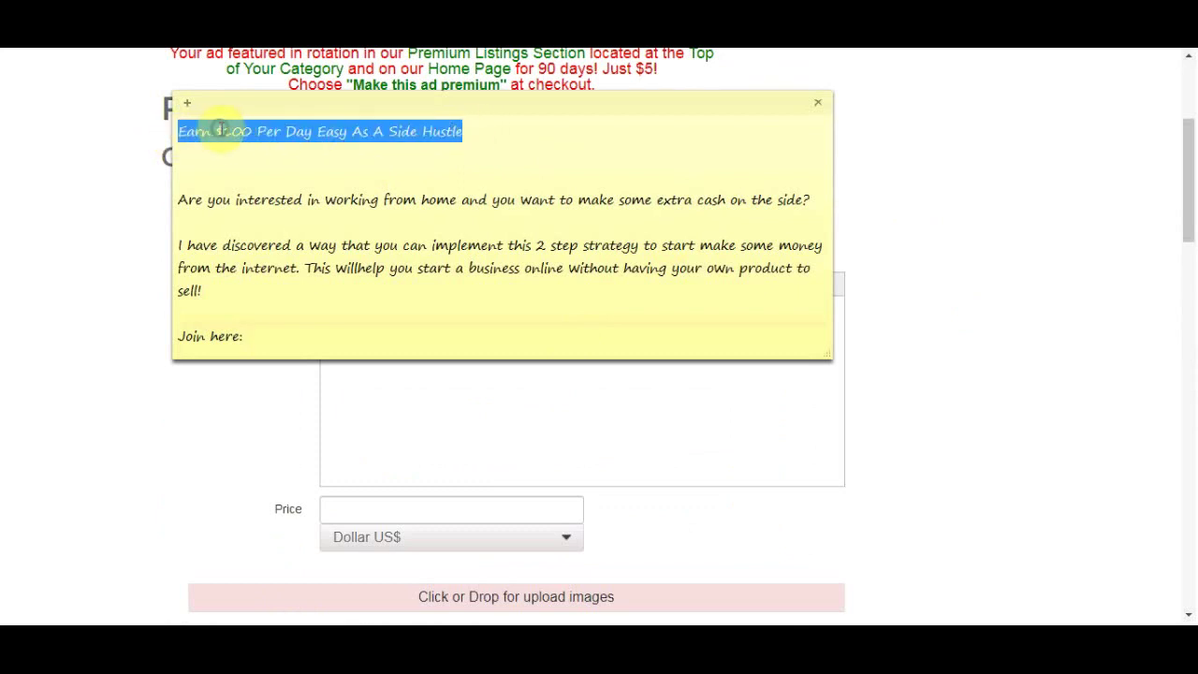
right_click(219, 128)
click(262, 160)
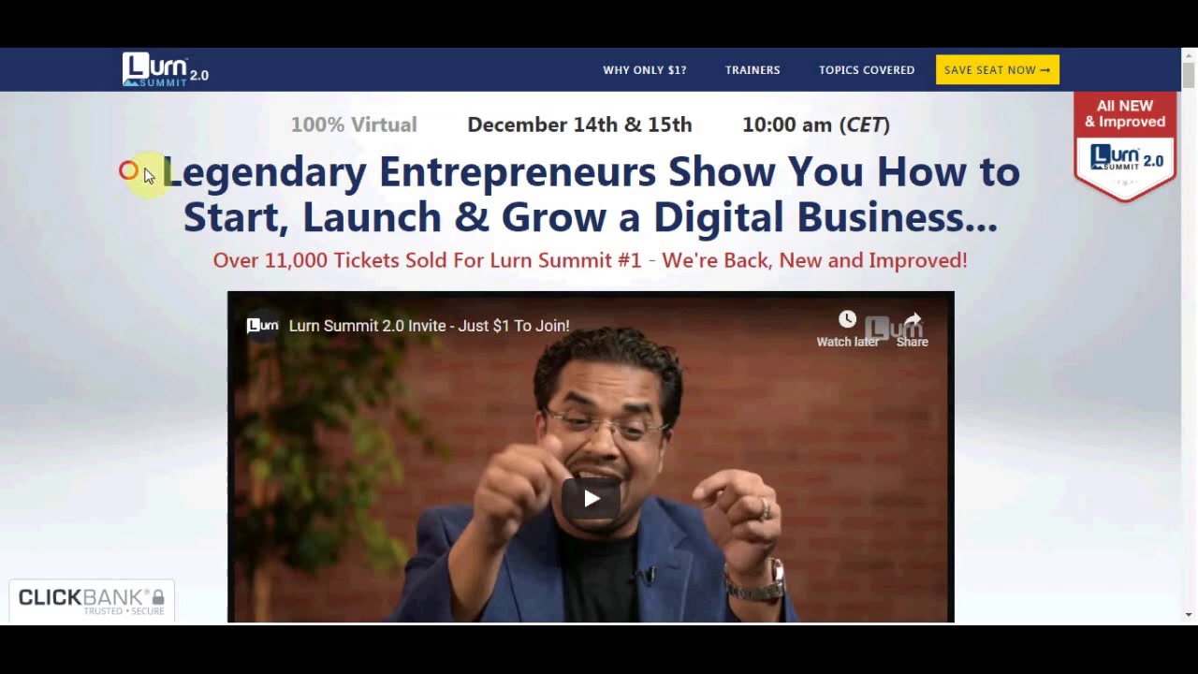
drag(145, 173, 1004, 204)
click(3, 208)
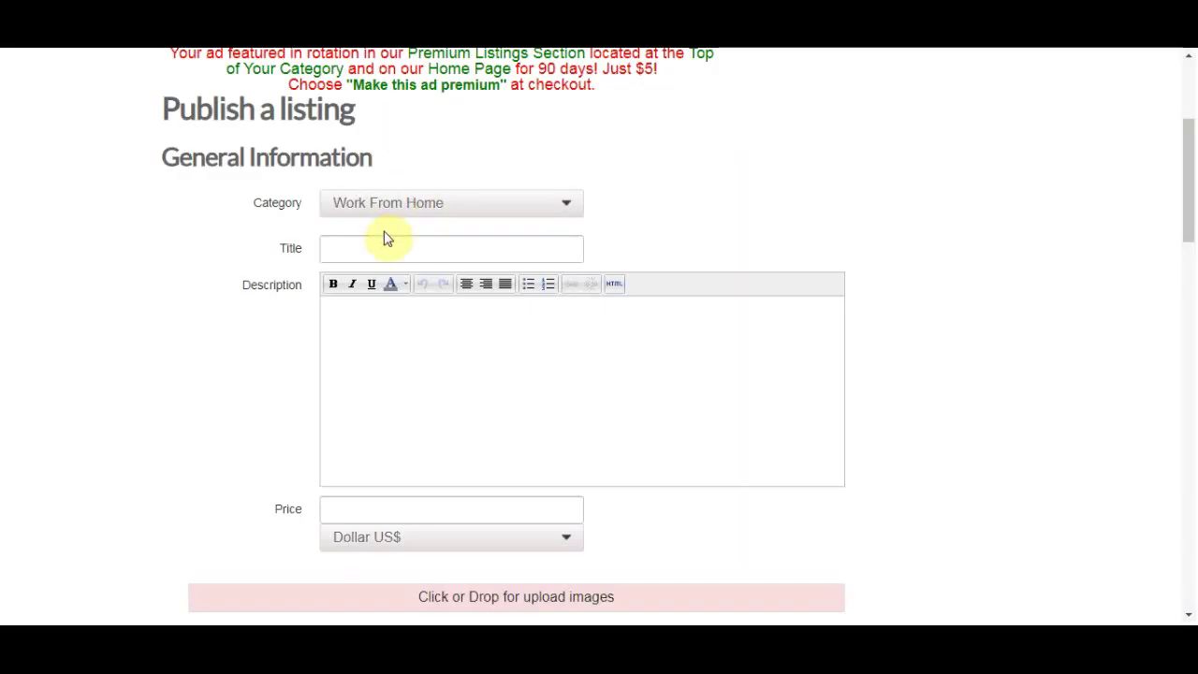
right_click(344, 250)
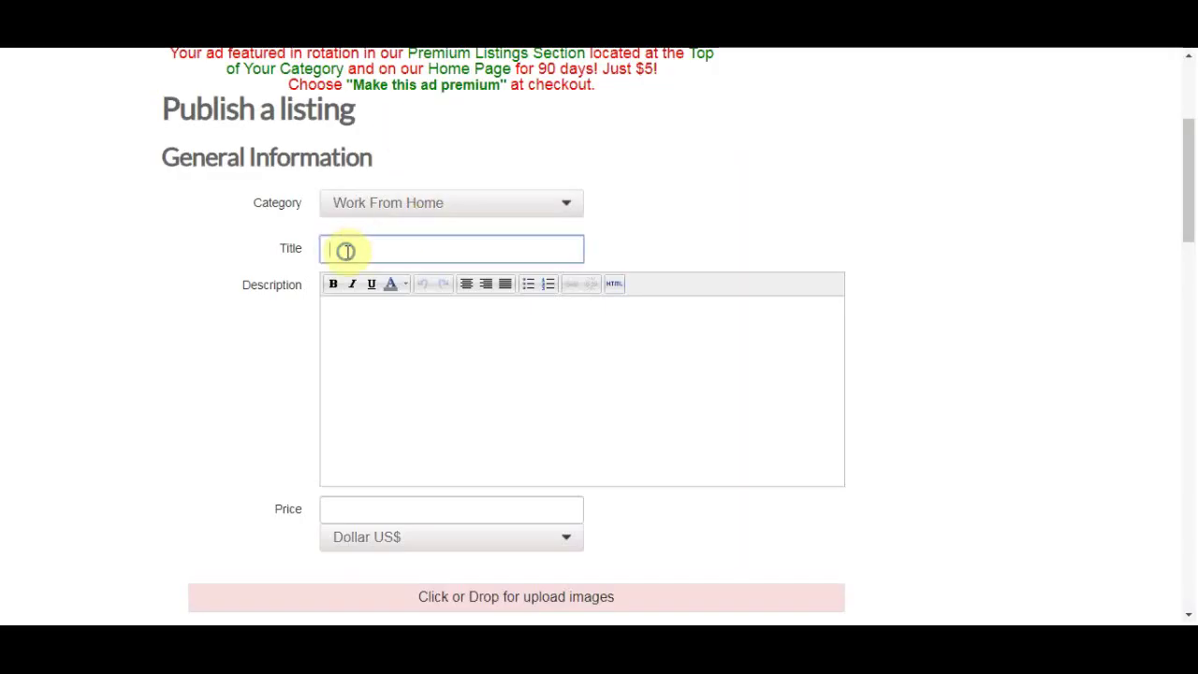
click(397, 359)
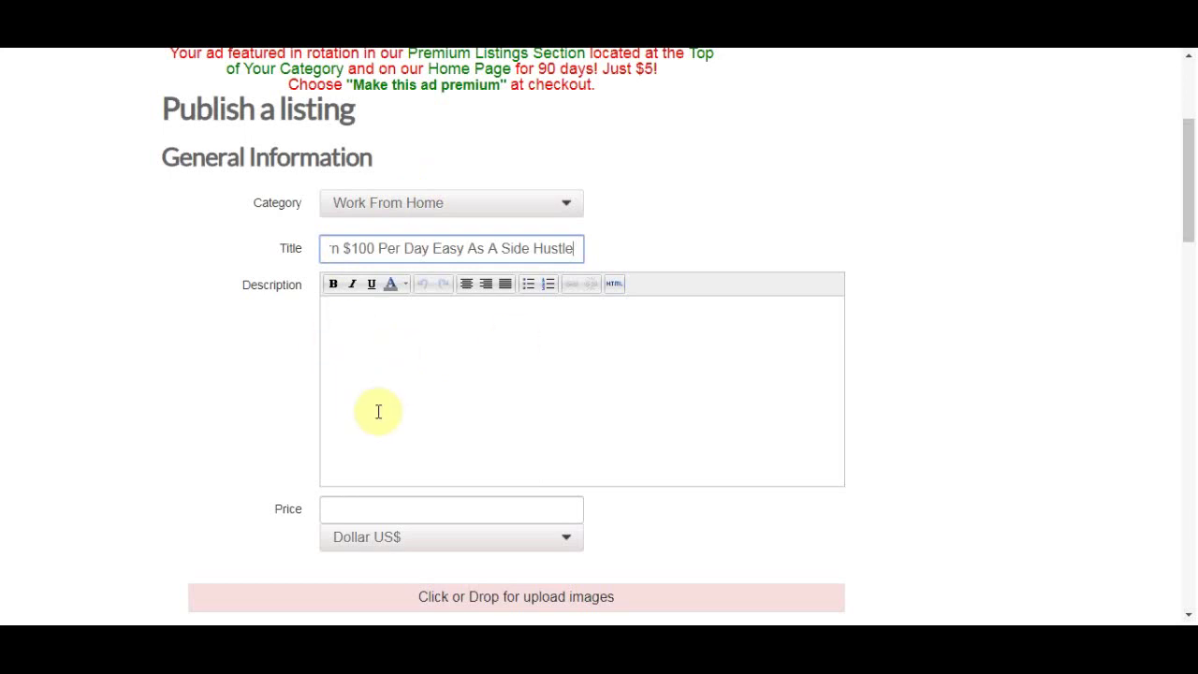
- Copy the ad body from the sticky note and paste it into Description
click(377, 412)
key(alt+Tab)
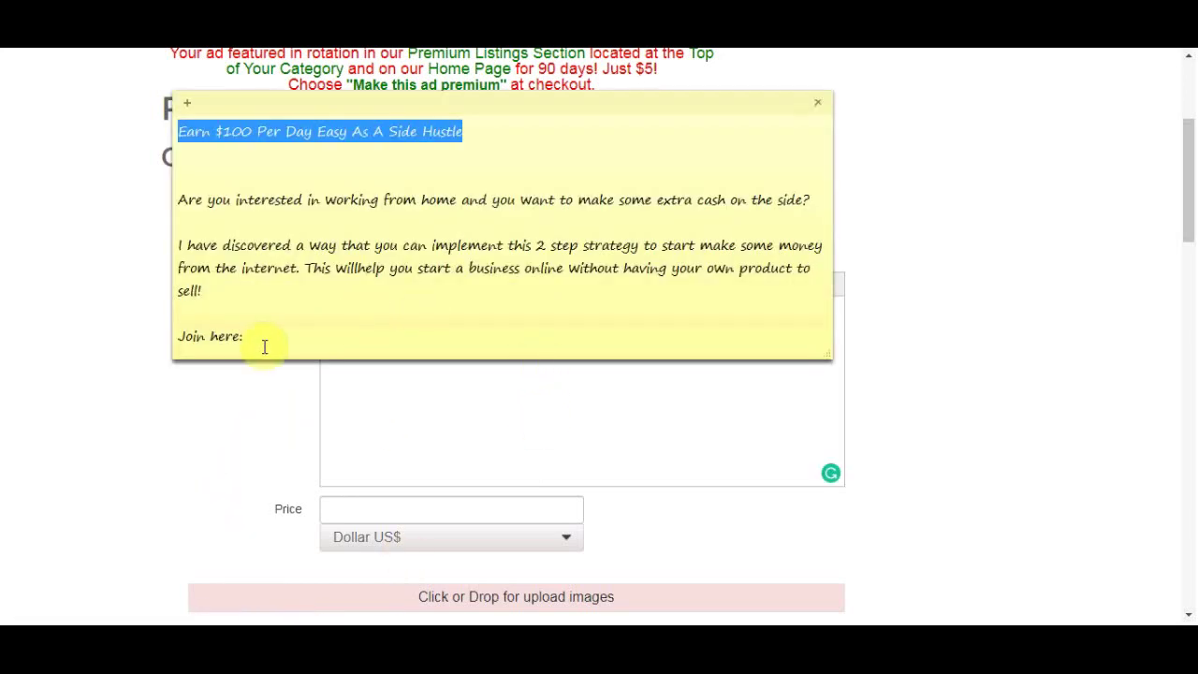
drag(259, 344, 182, 195)
right_click(231, 199)
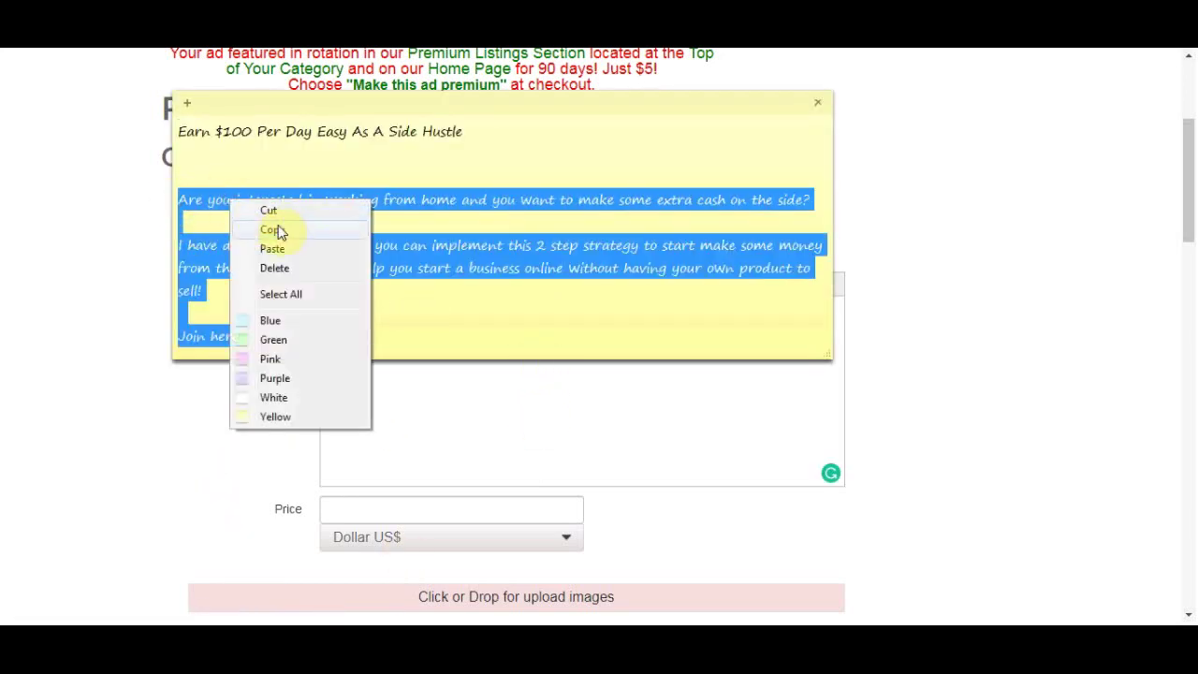
click(273, 232)
key(alt+Tab)
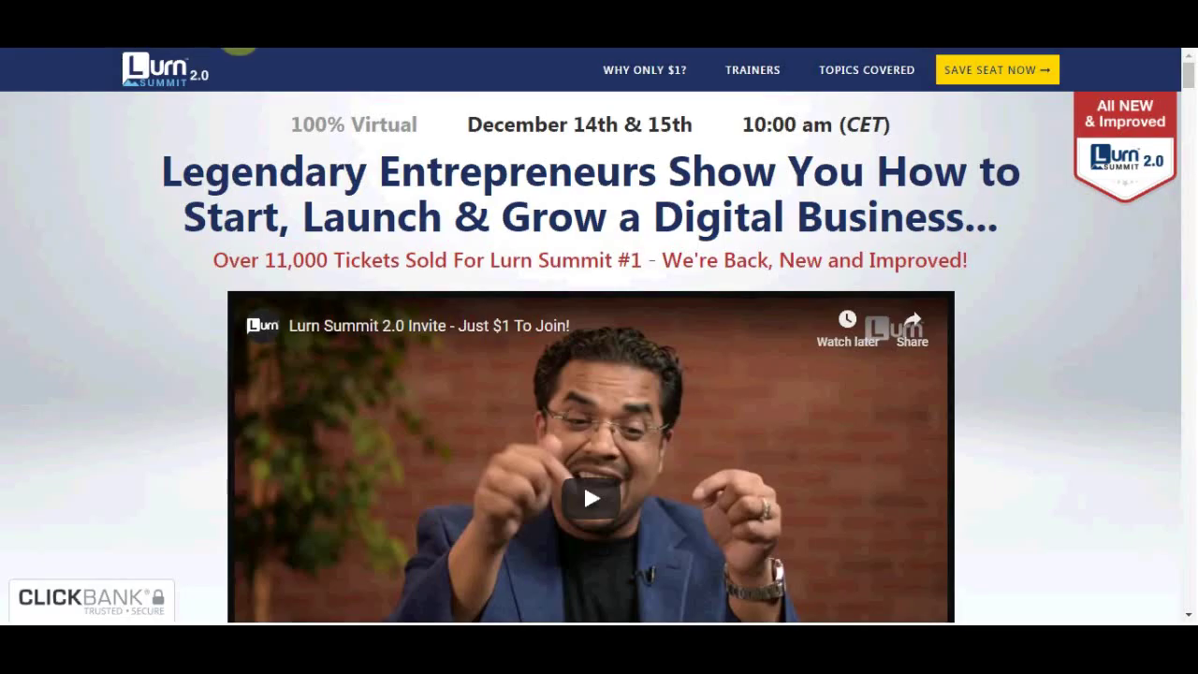
scroll(251, 311, down, 2)
scroll(225, 272, down, 9)
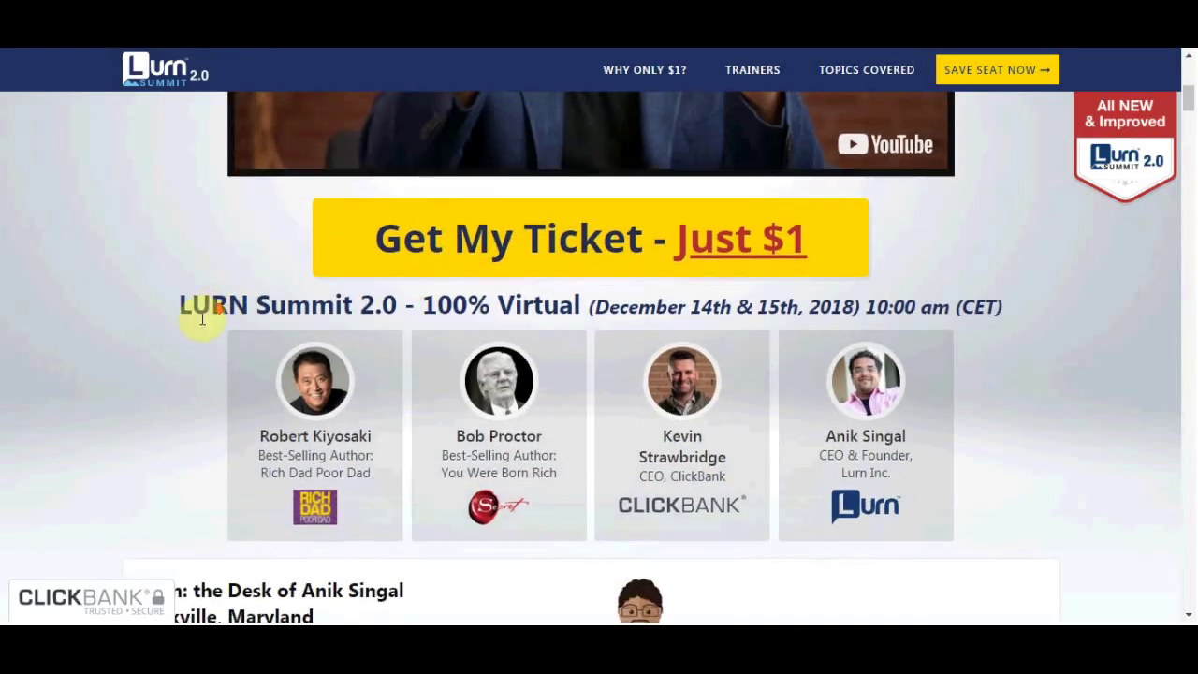
scroll(225, 299, down, 1)
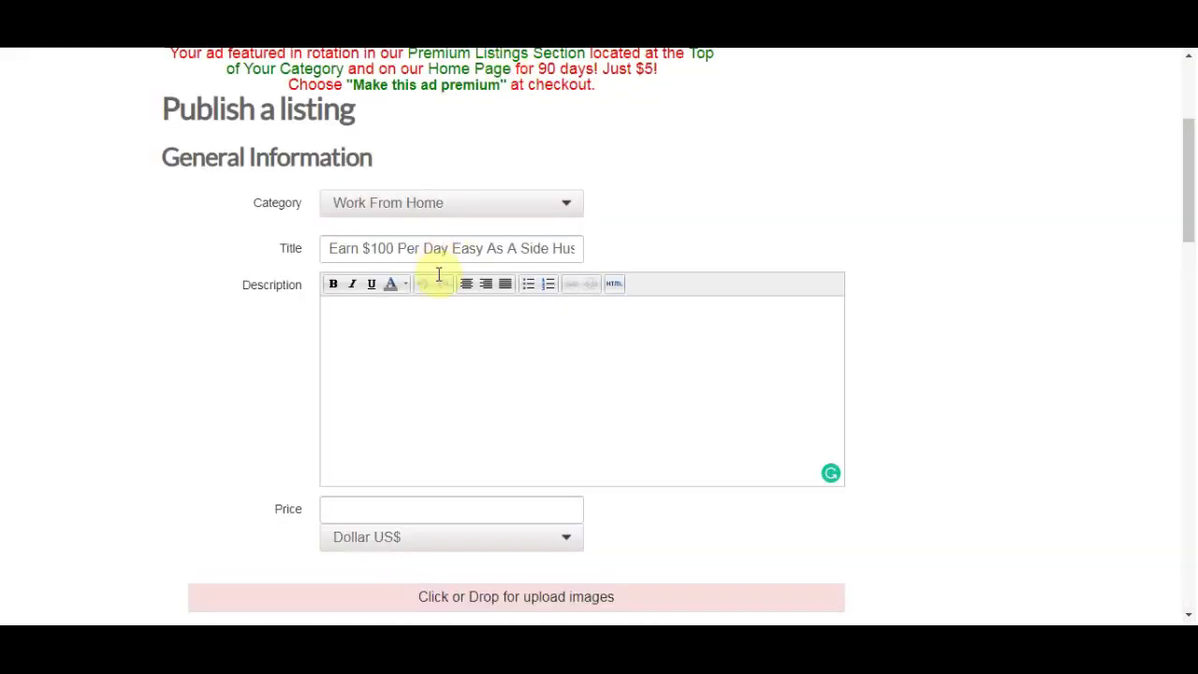
right_click(396, 331)
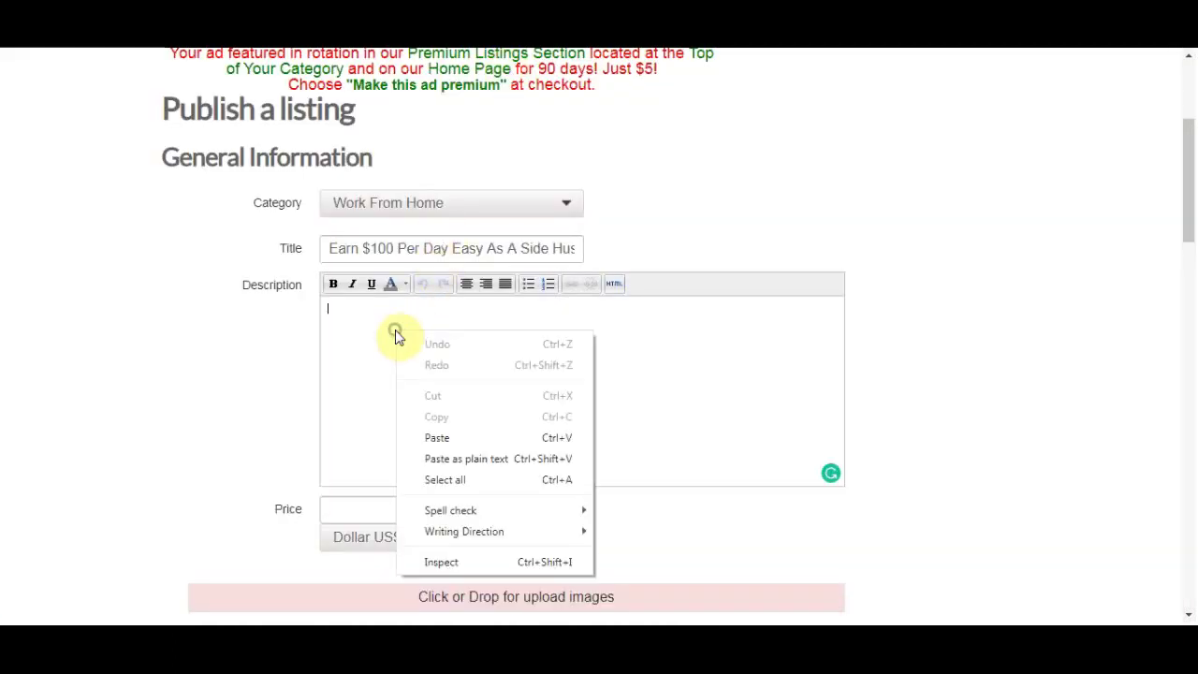
click(454, 435)
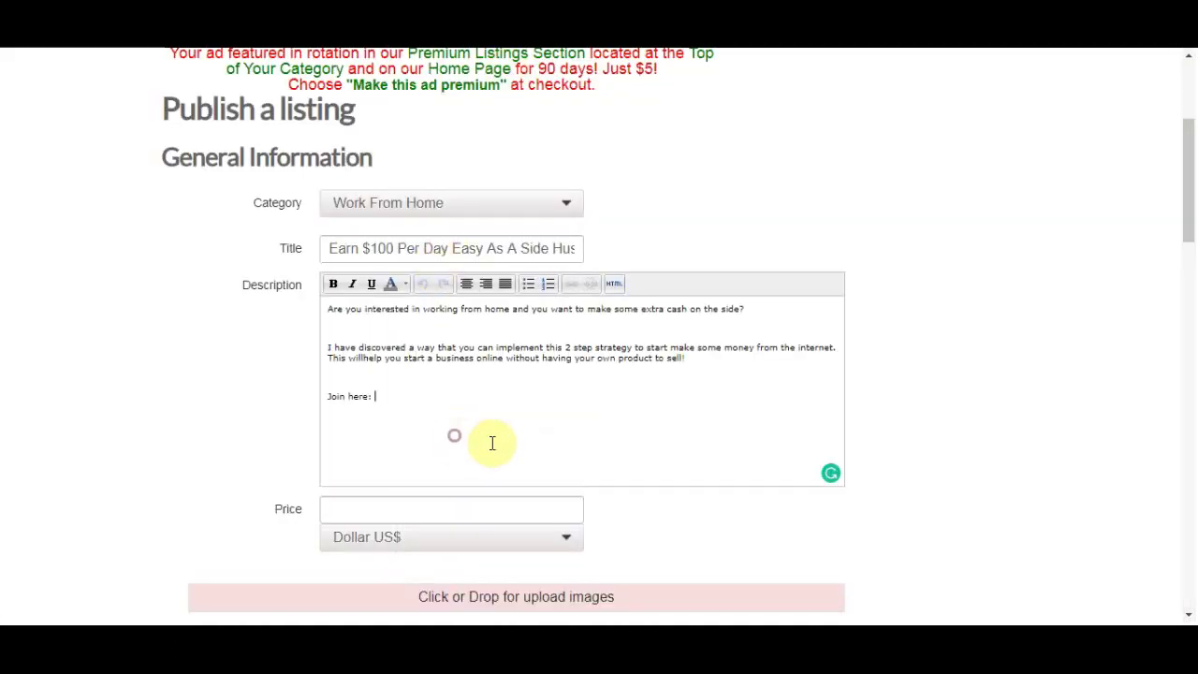
- Correct 'willhelp' to 'will help' via spell-check and move down to the Price field
right_click(363, 360)
click(401, 251)
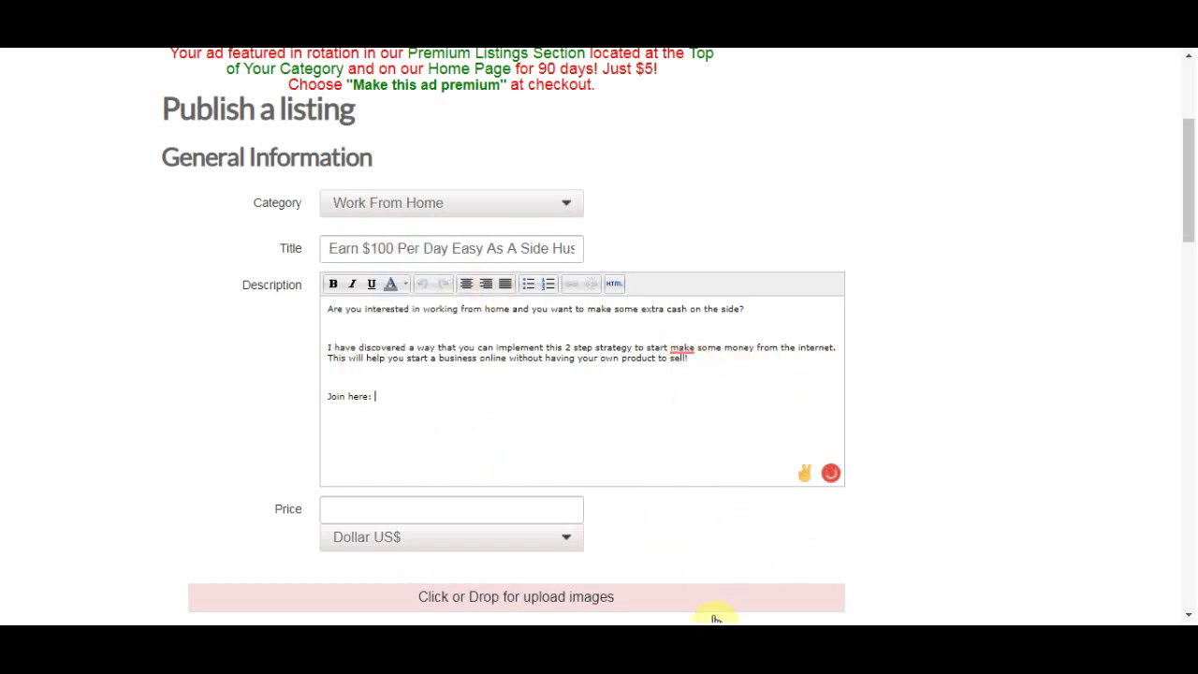
click(356, 508)
scroll(610, 451, down, 1)
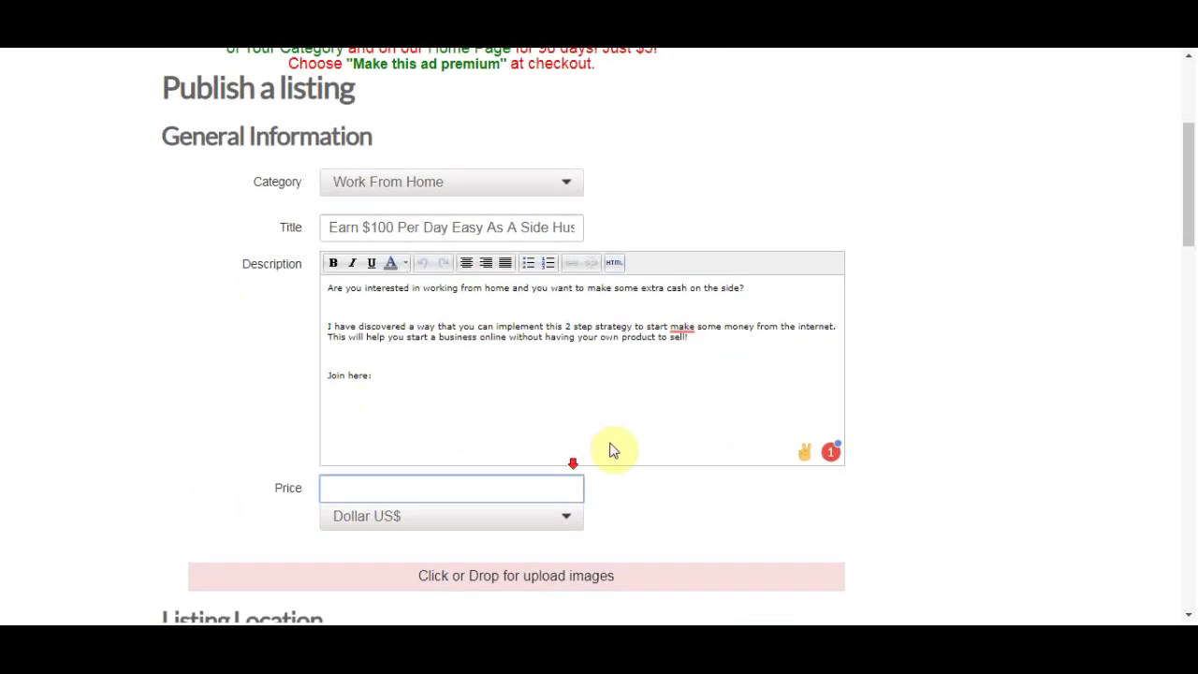
scroll(610, 451, down, 3)
scroll(769, 318, down, 1)
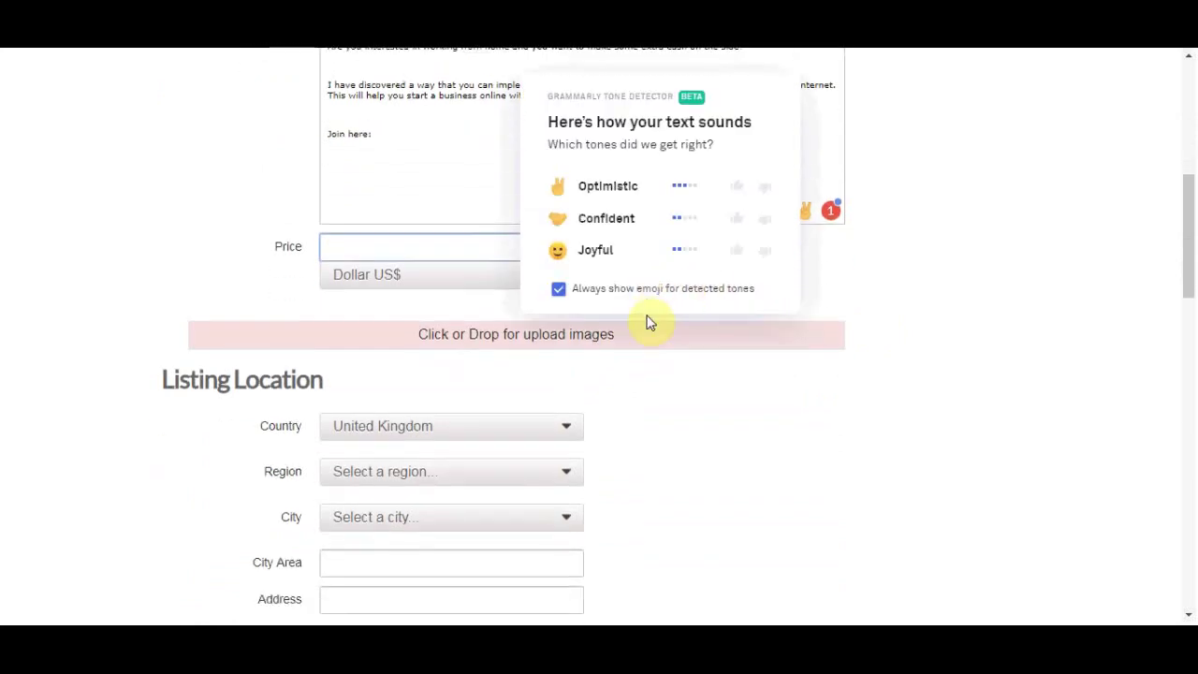
scroll(884, 547, down, 1)
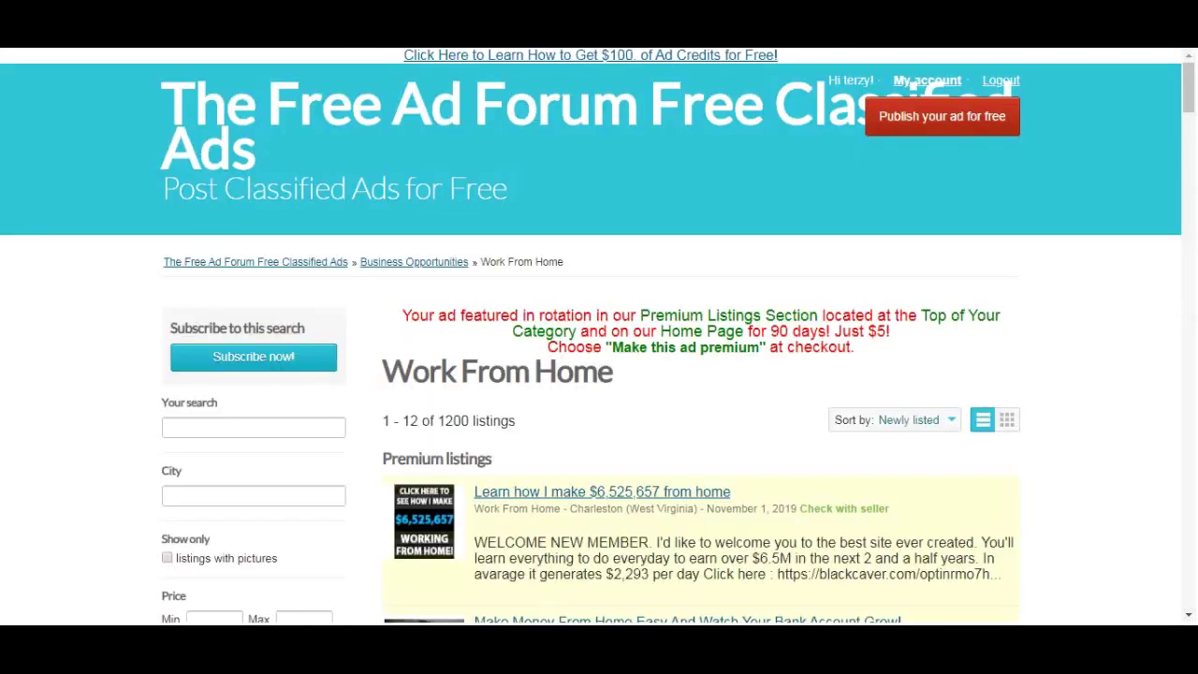
- Scroll back and forth through the existing Work From Home ads and yellow featured listings
scroll(683, 234, down, 6)
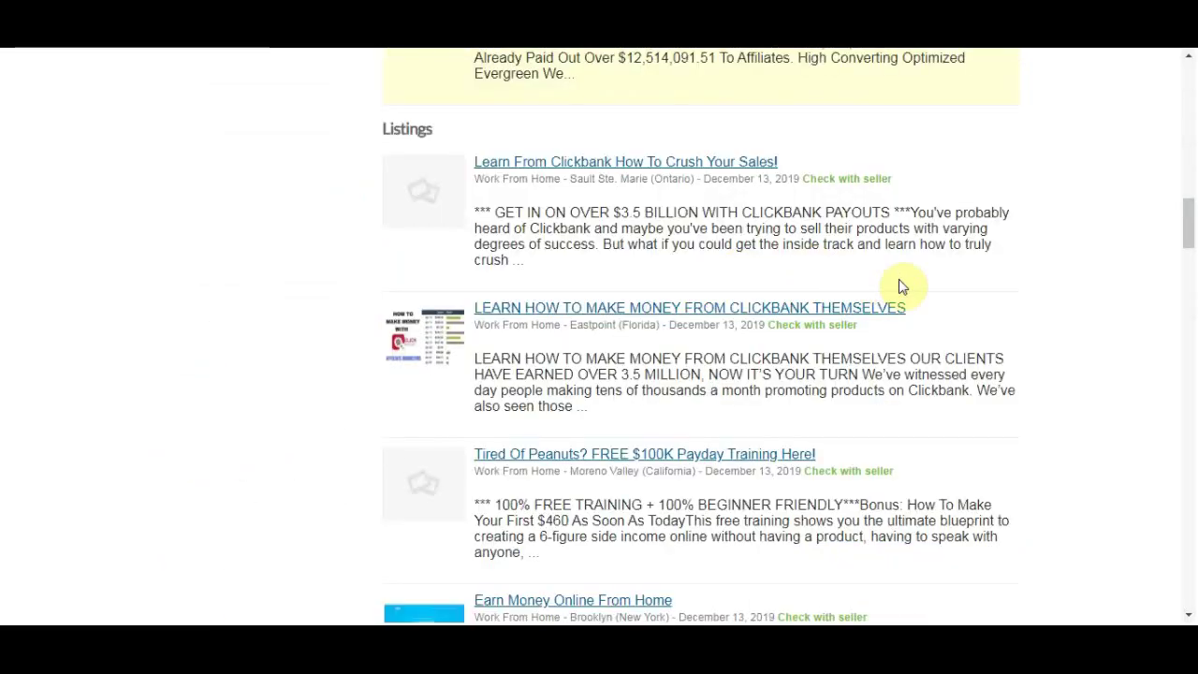
scroll(902, 280, down, 5)
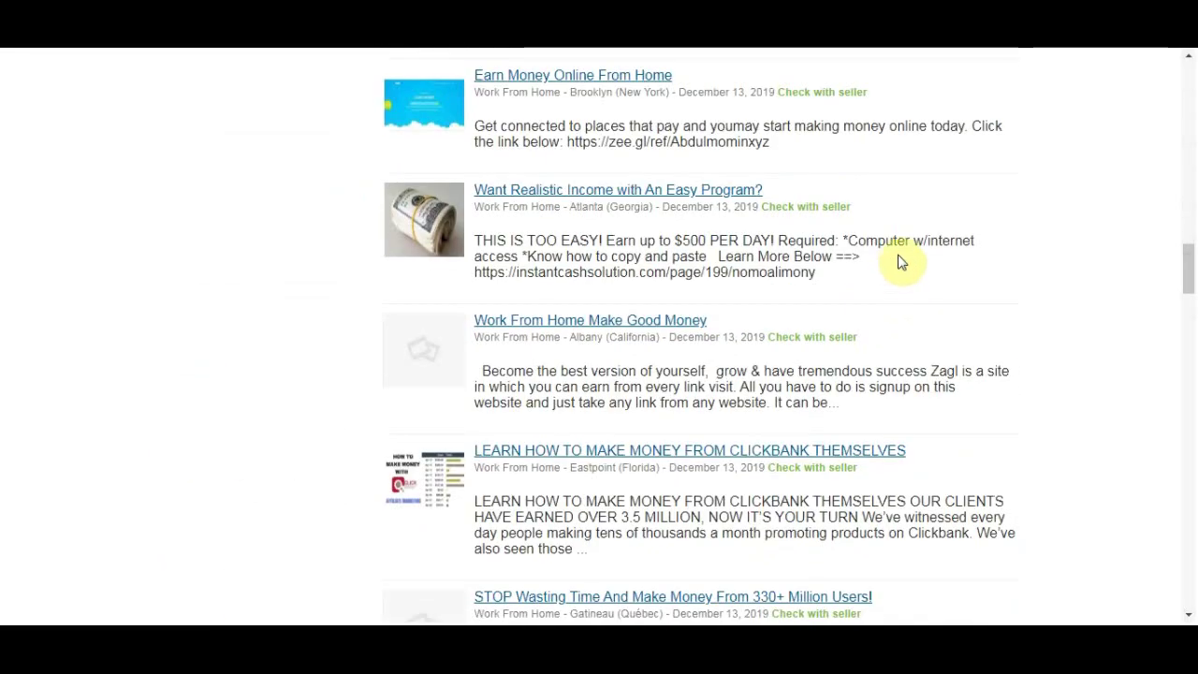
scroll(902, 262, down, 9)
scroll(867, 267, up, 6)
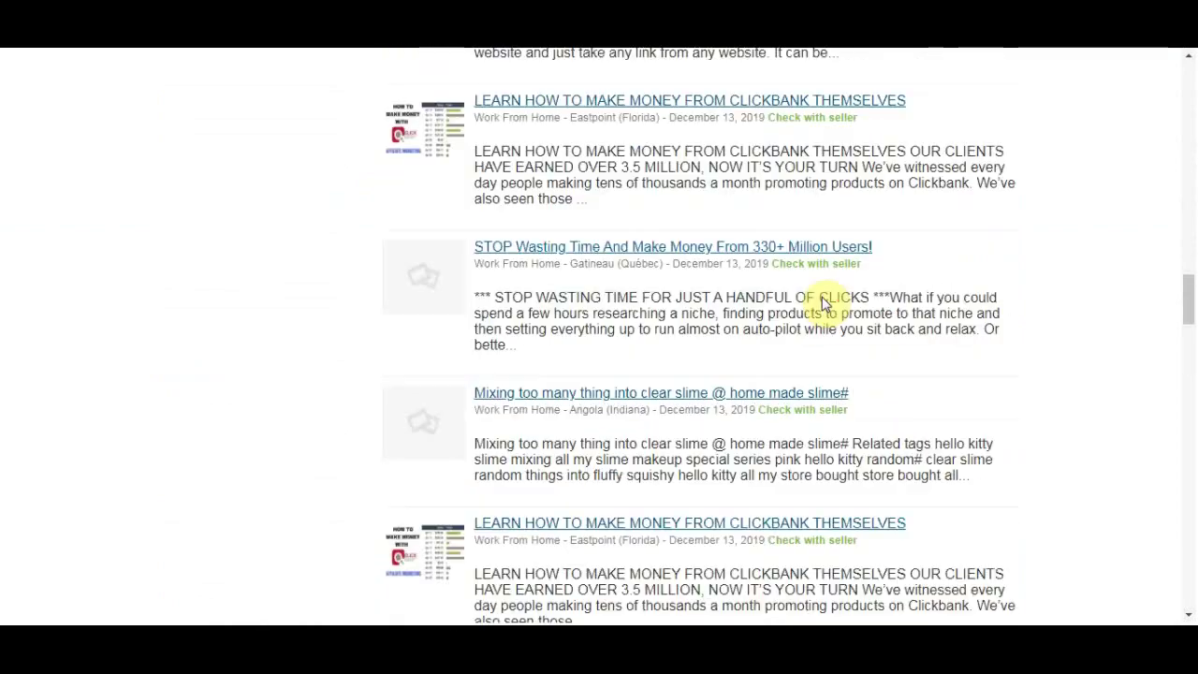
scroll(794, 315, up, 8)
scroll(796, 321, down, 1)
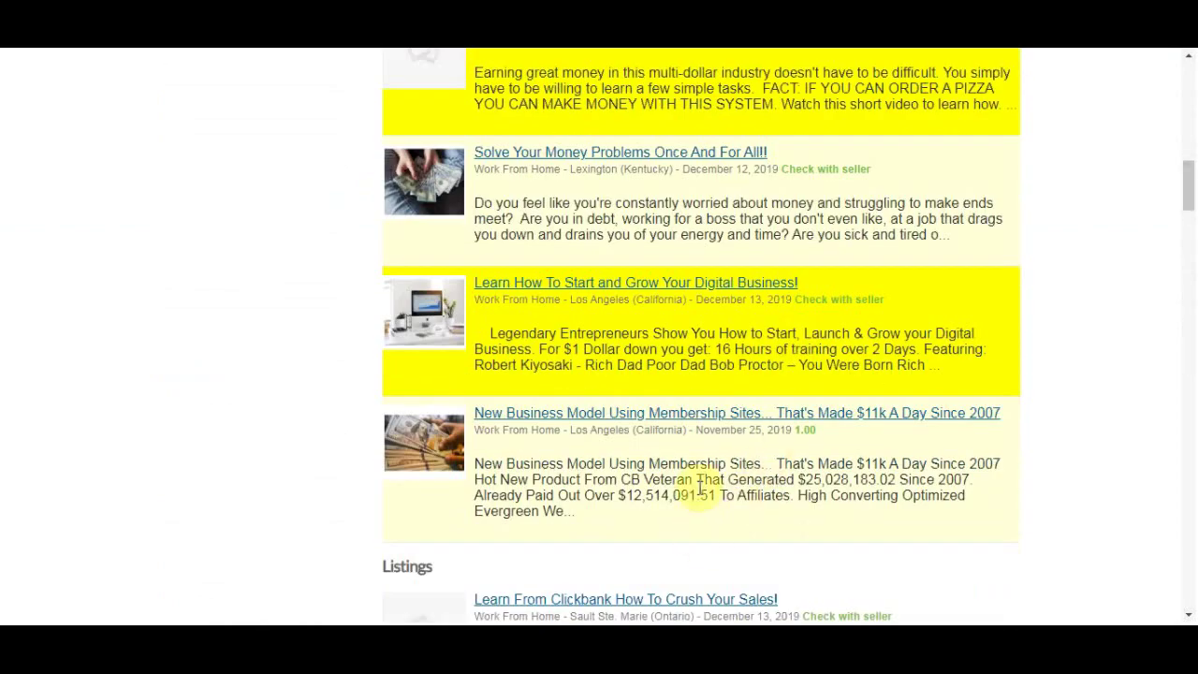
scroll(704, 450, up, 2)
scroll(350, 447, down, 1)
scroll(350, 446, up, 1)
scroll(445, 460, down, 2)
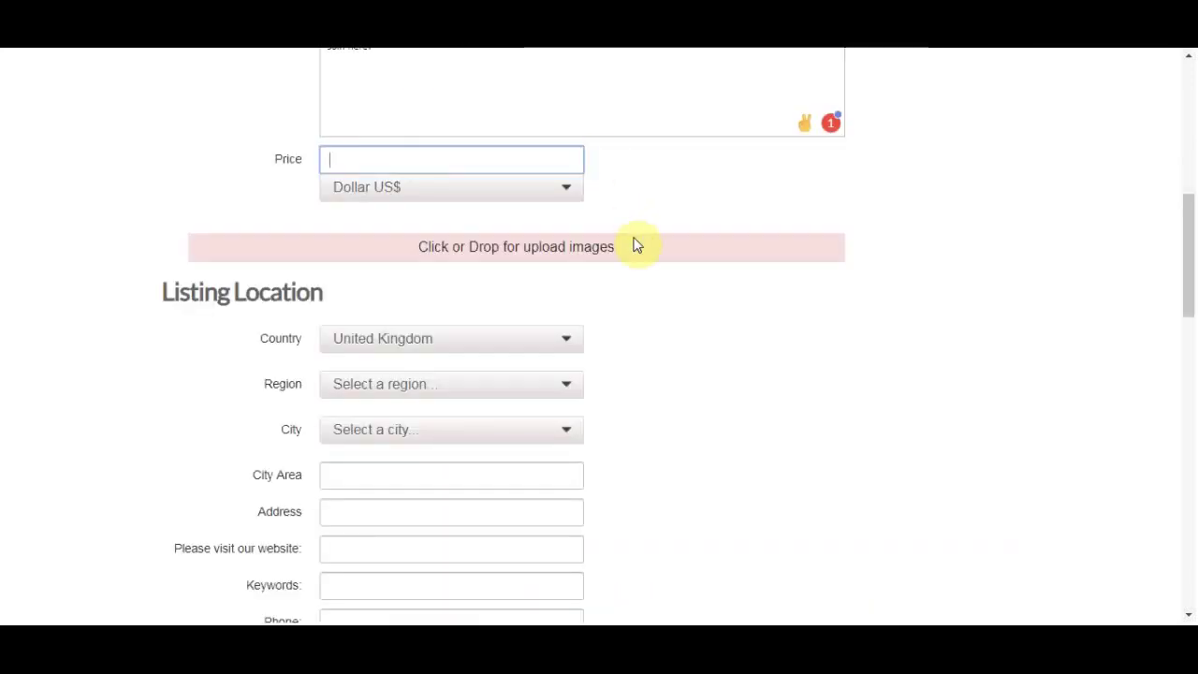
- Set the listing location's country to United States and region to Alabama
scroll(792, 332, up, 1)
scroll(790, 338, down, 1)
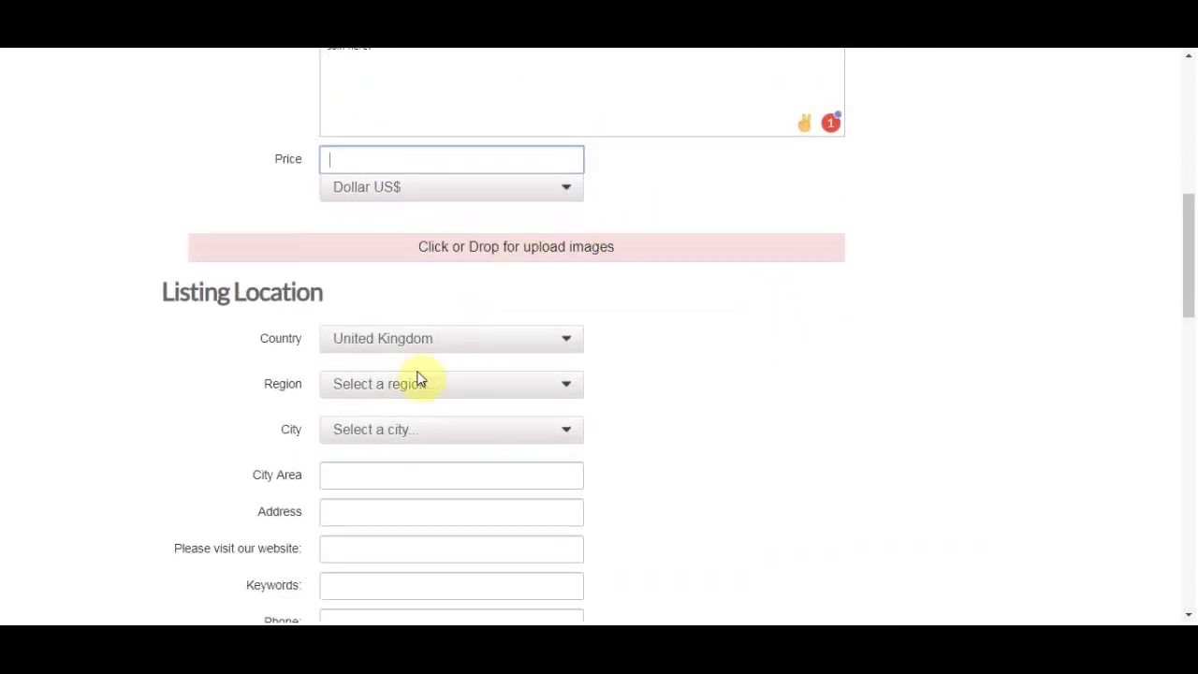
click(534, 342)
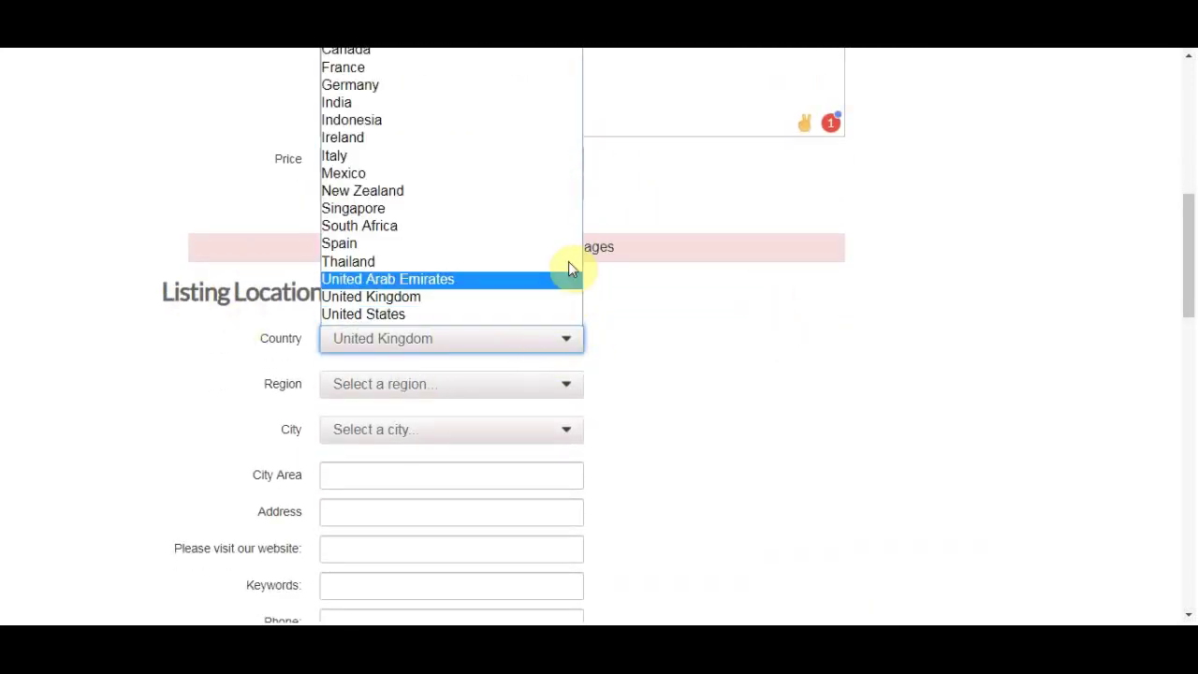
click(540, 315)
click(546, 396)
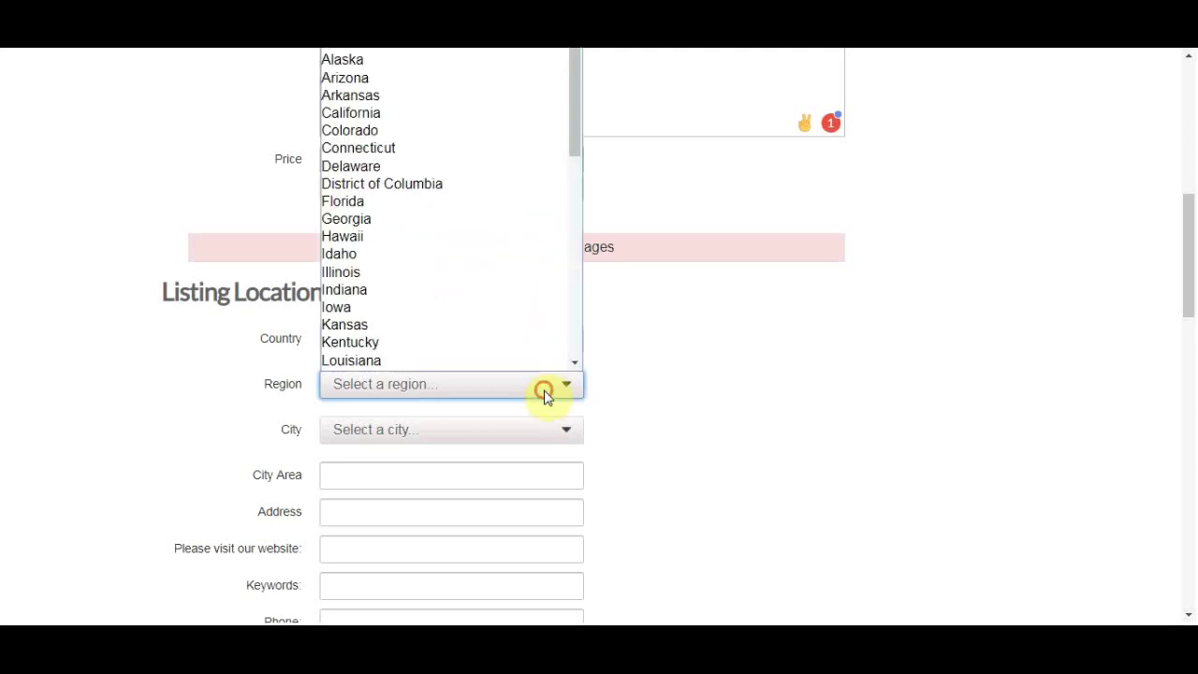
scroll(447, 152, down, 1)
scroll(462, 160, up, 1)
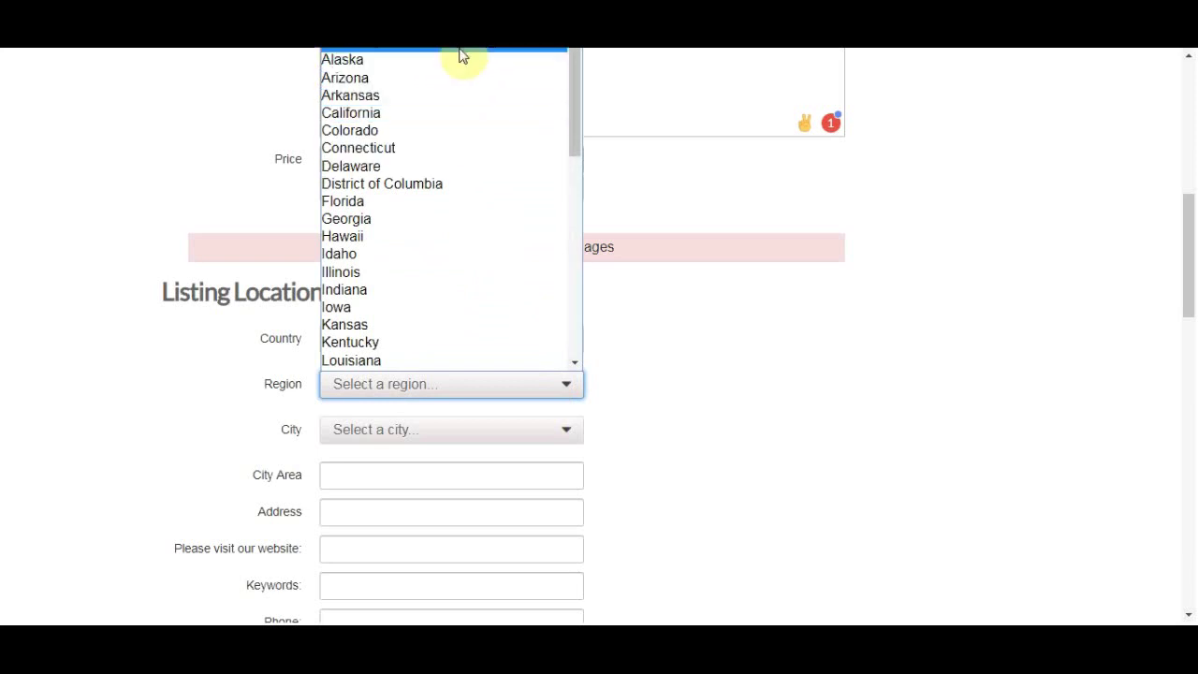
click(502, 49)
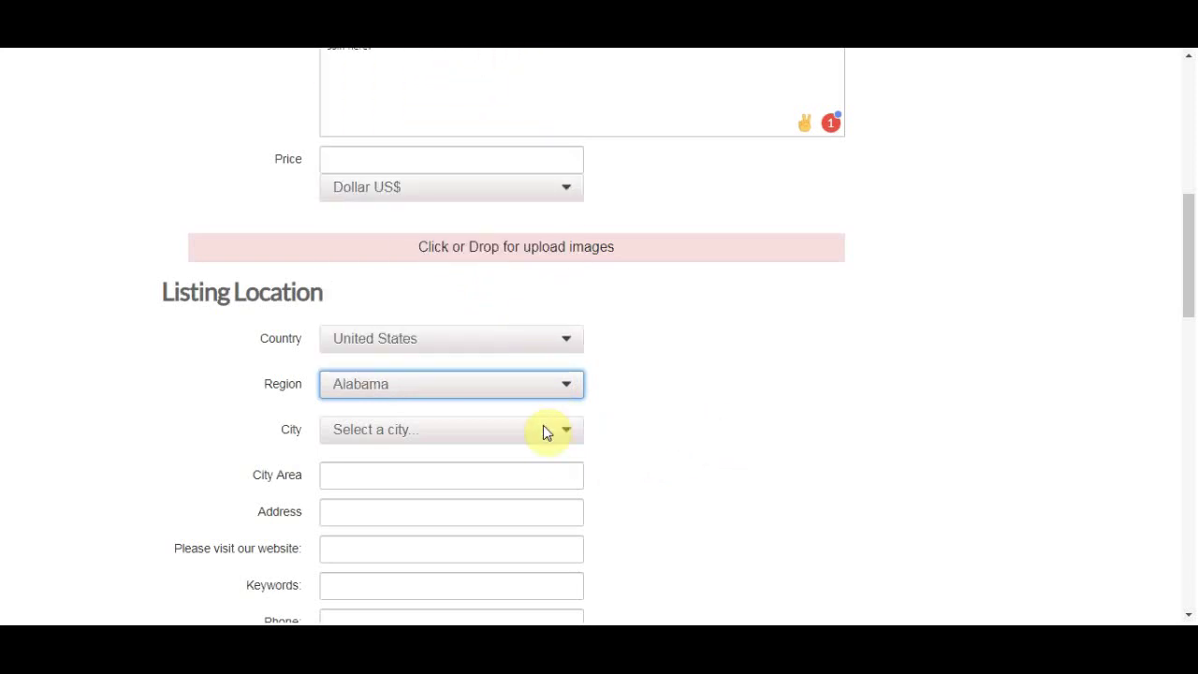
- Pick Cleveland from the Alabama city list
scroll(955, 310, down, 1)
scroll(956, 312, down, 3)
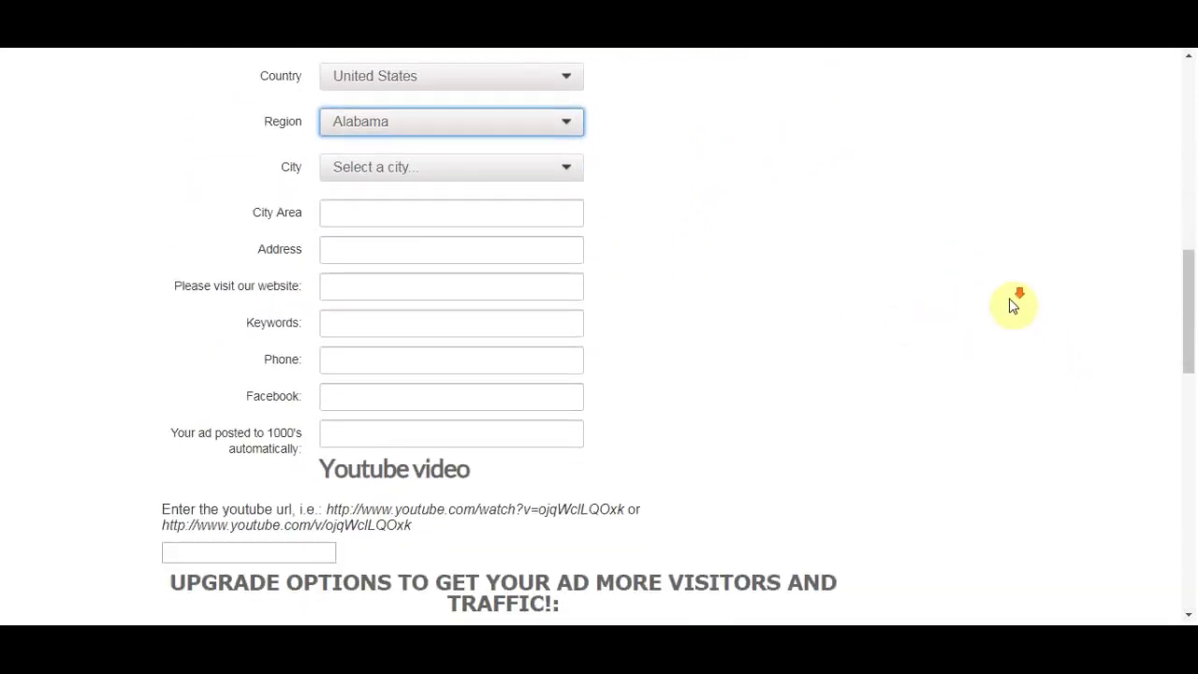
scroll(1011, 300, down, 3)
scroll(1011, 288, up, 5)
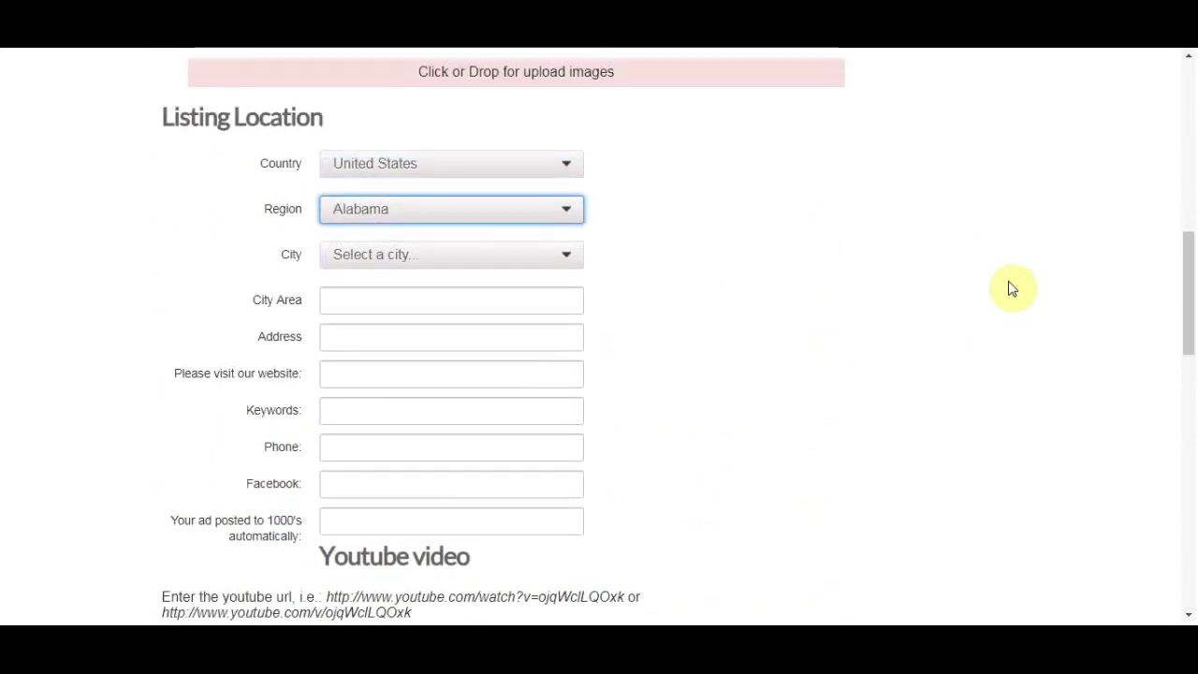
scroll(1016, 290, up, 4)
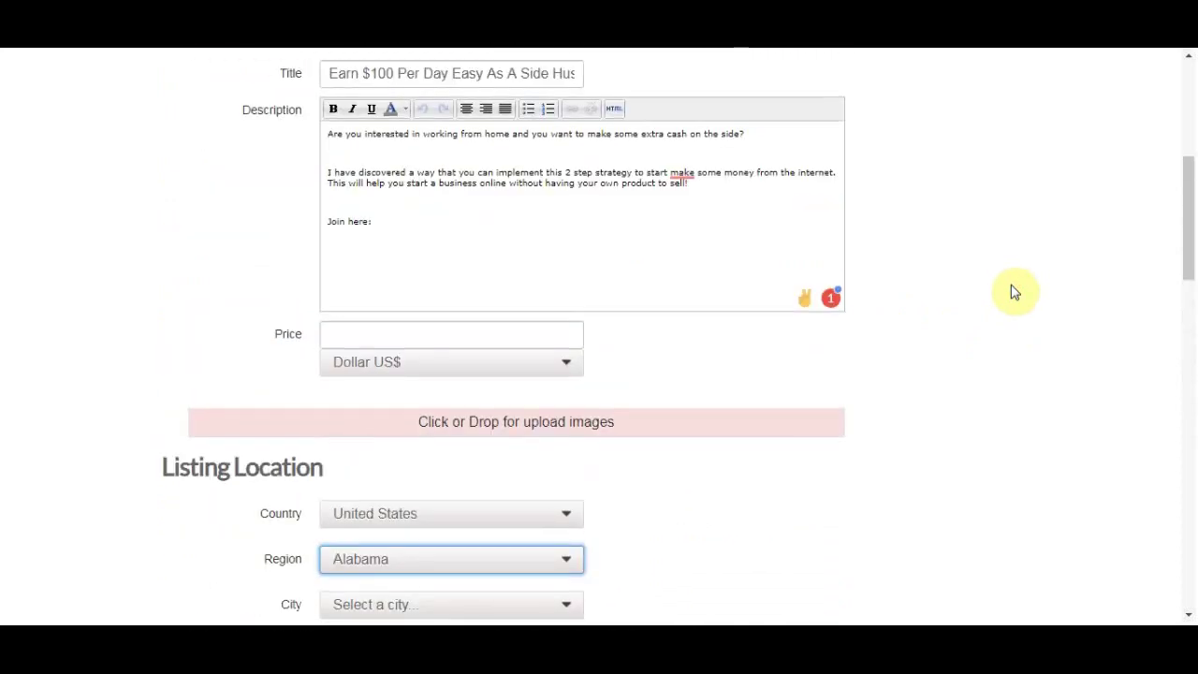
scroll(1020, 295, down, 4)
scroll(1030, 302, down, 1)
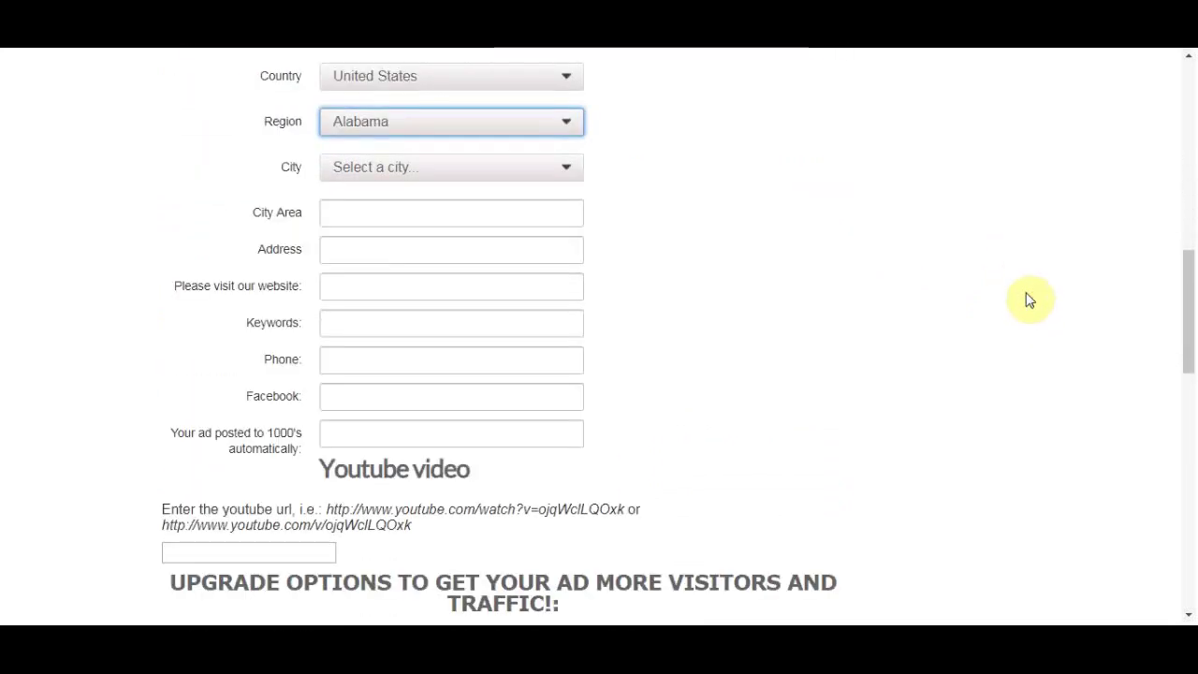
click(527, 169)
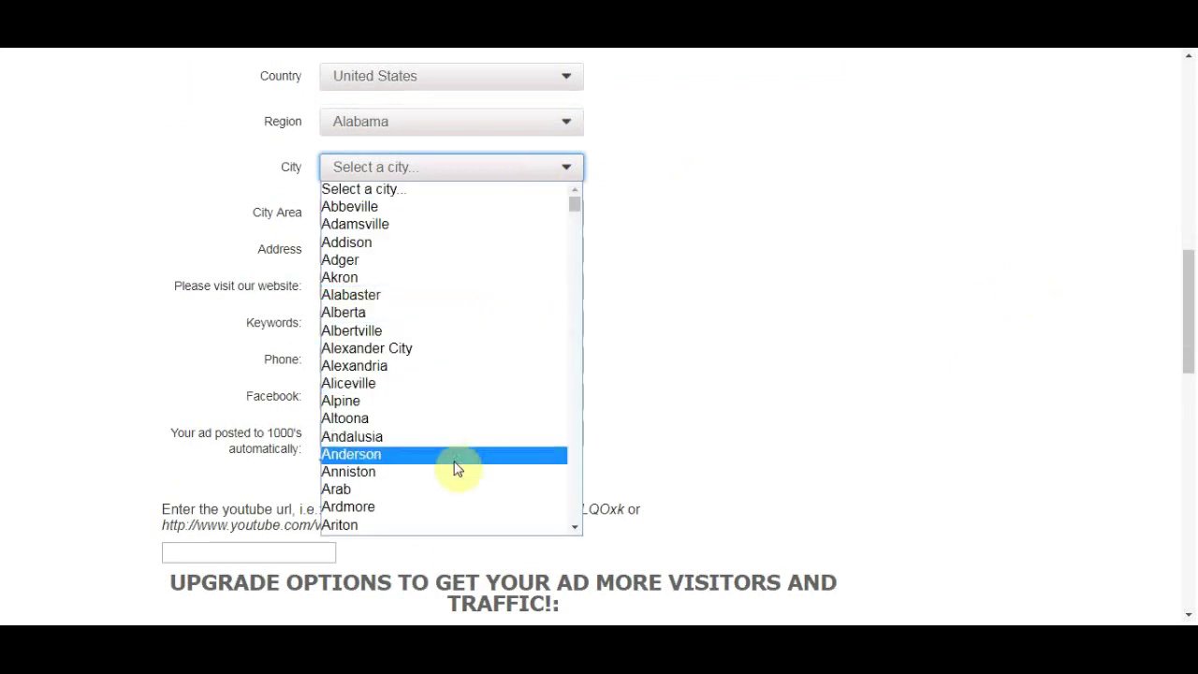
scroll(493, 419, down, 5)
scroll(493, 419, down, 5)
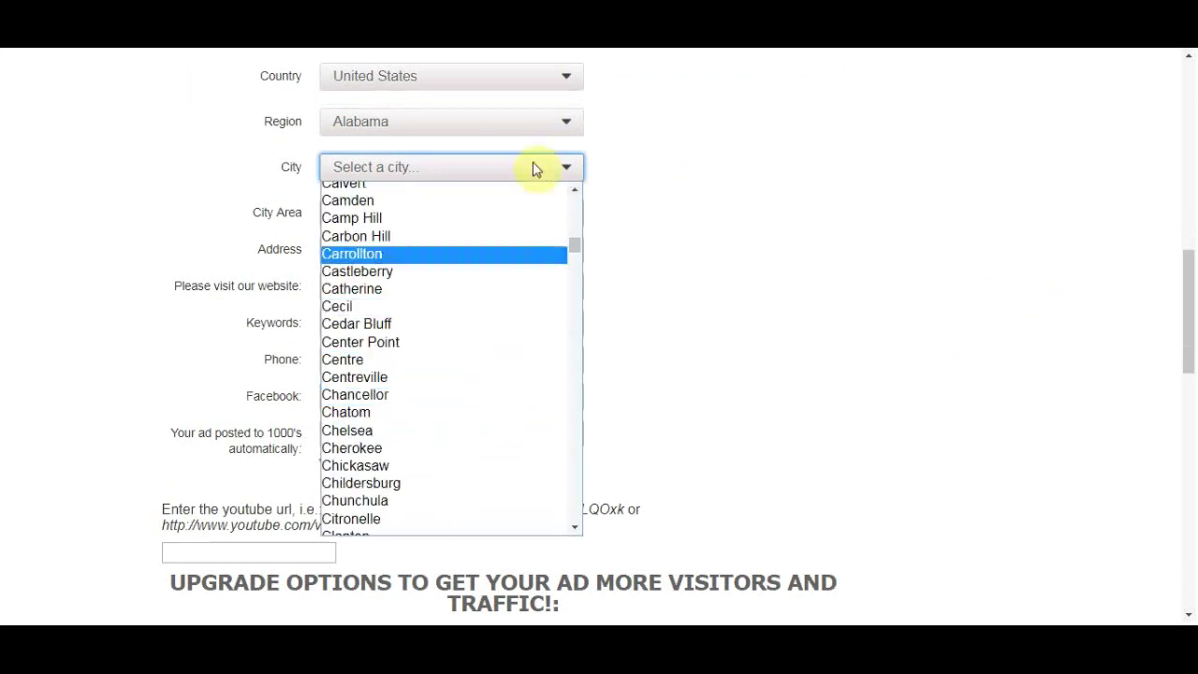
scroll(466, 396, down, 3)
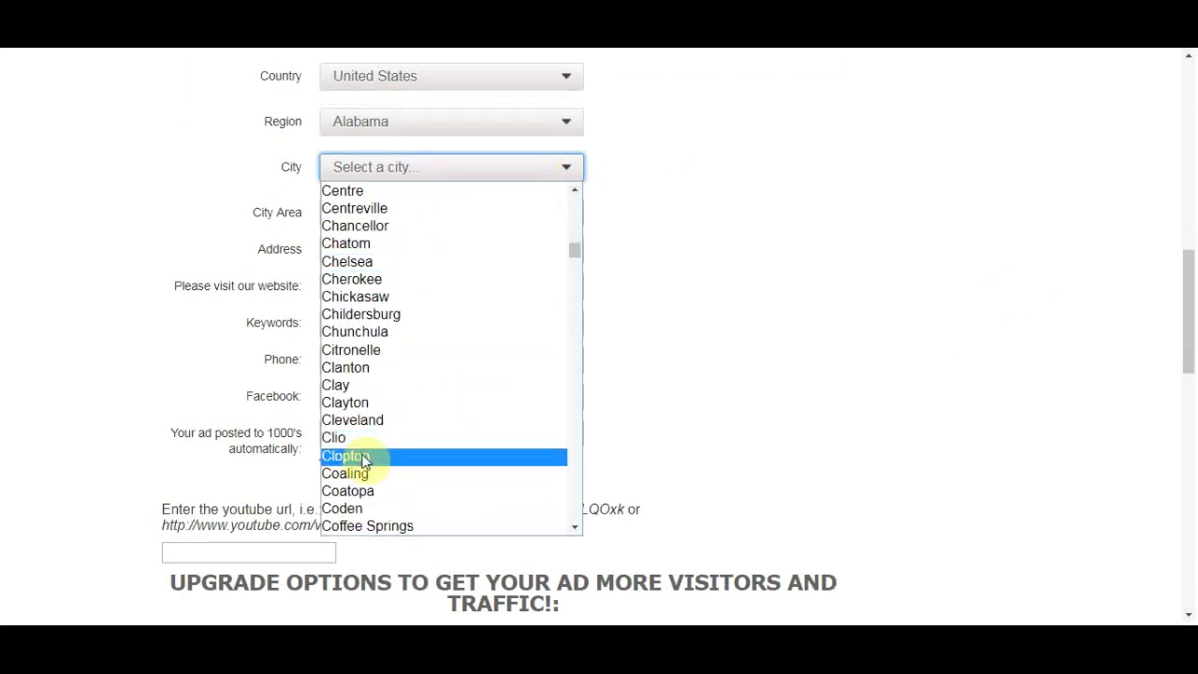
click(375, 420)
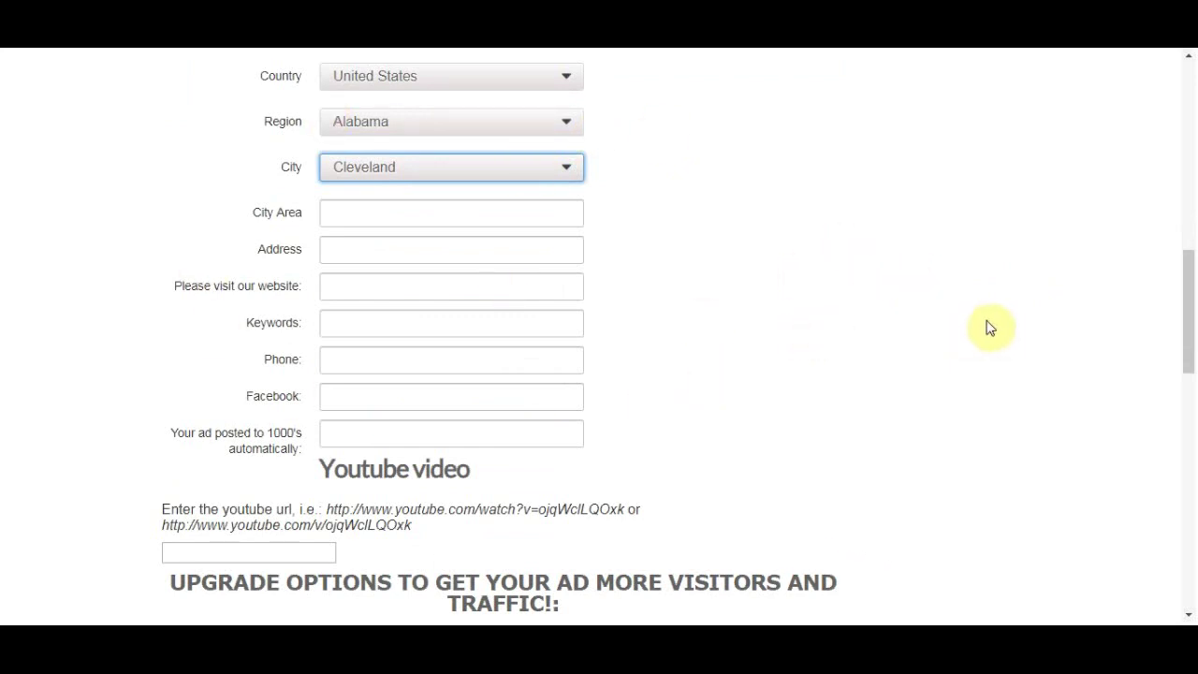
scroll(1020, 276, up, 3)
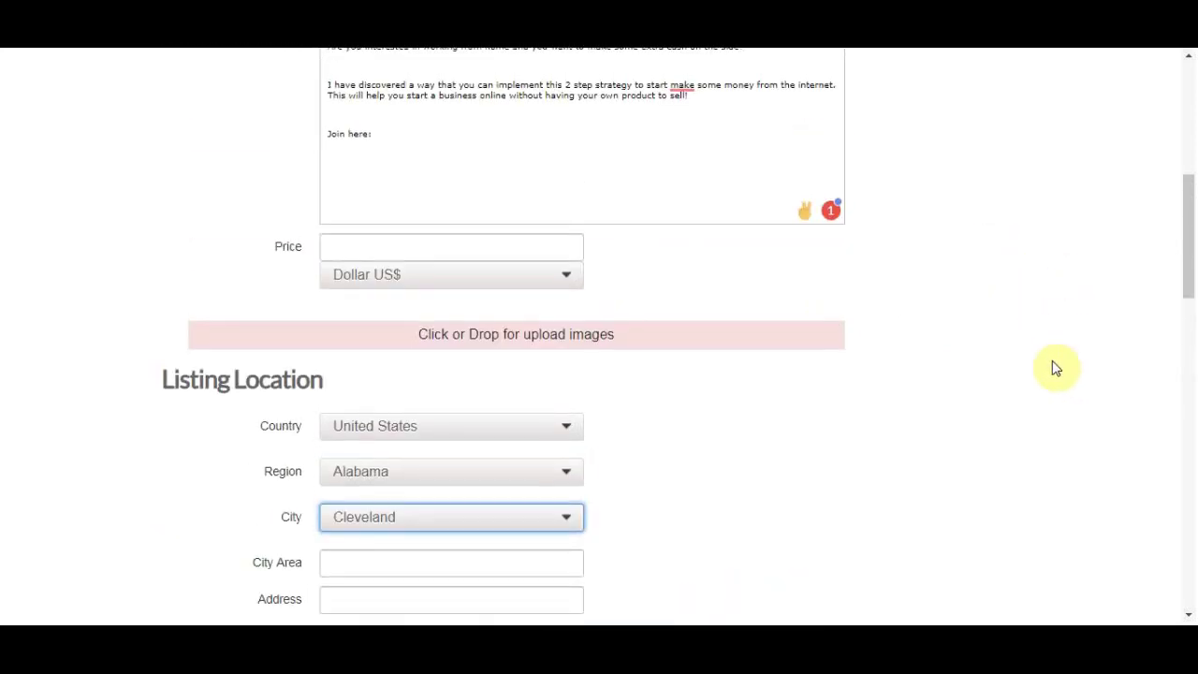
- Select the 'No, thanks' free-ad option without the extra exposure upgrade
scroll(1062, 379, down, 3)
scroll(1046, 362, down, 4)
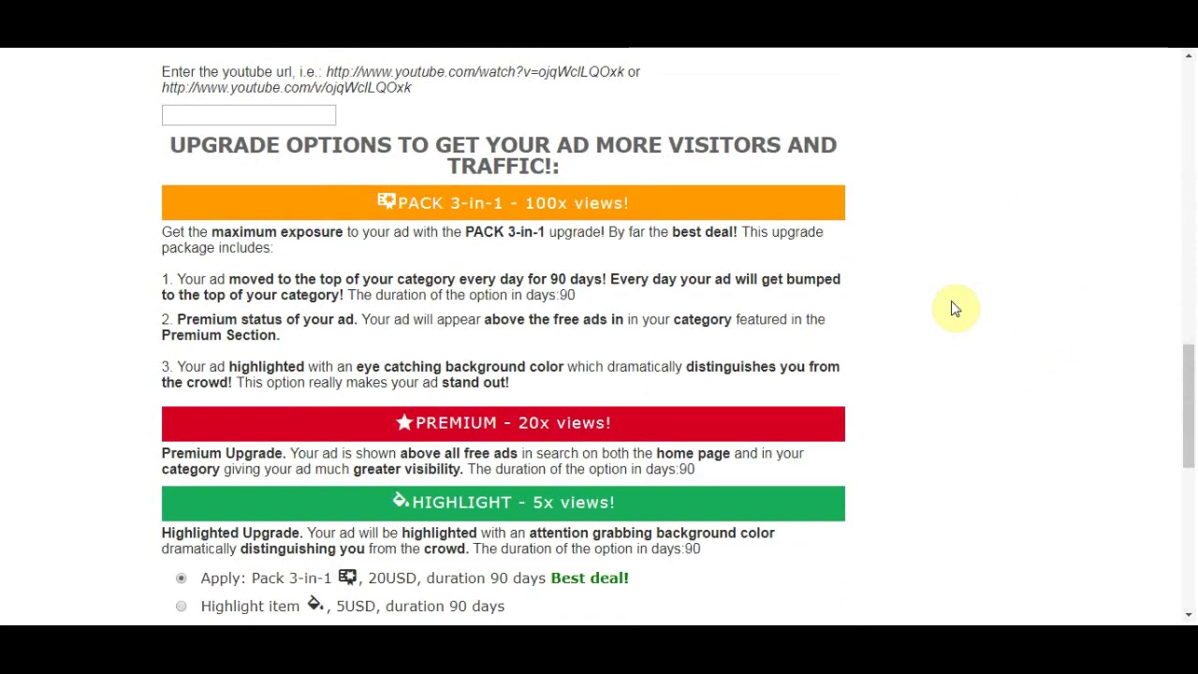
scroll(804, 272, up, 4)
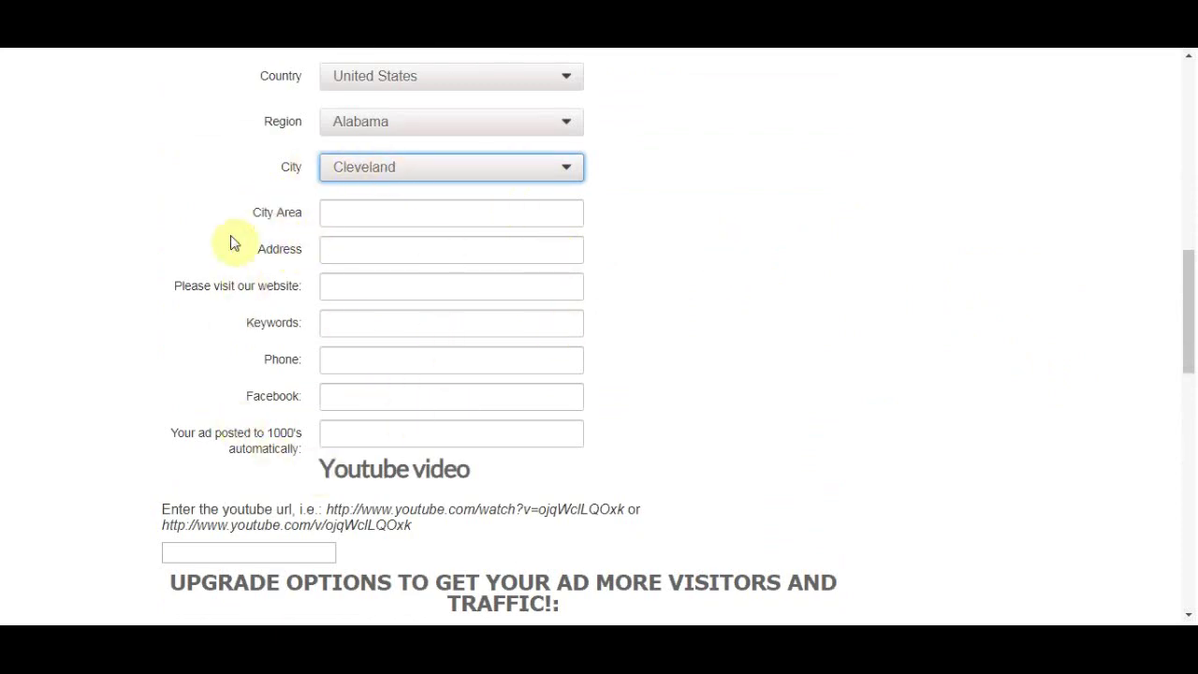
scroll(590, 350, down, 4)
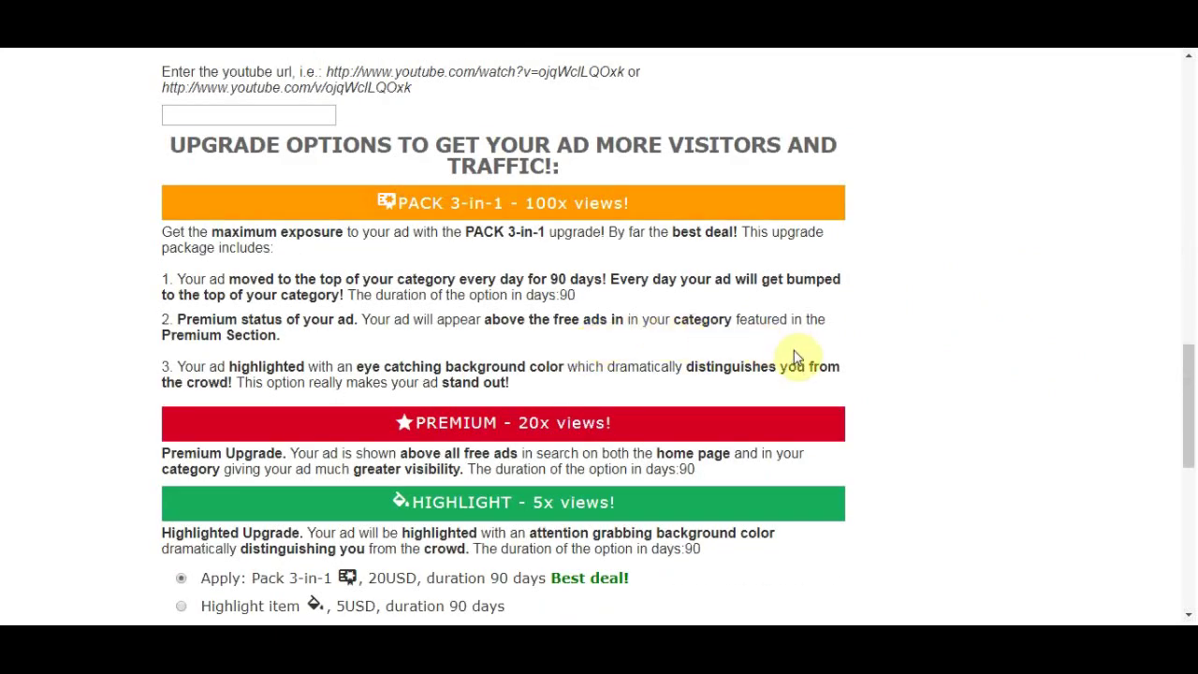
scroll(794, 356, down, 2)
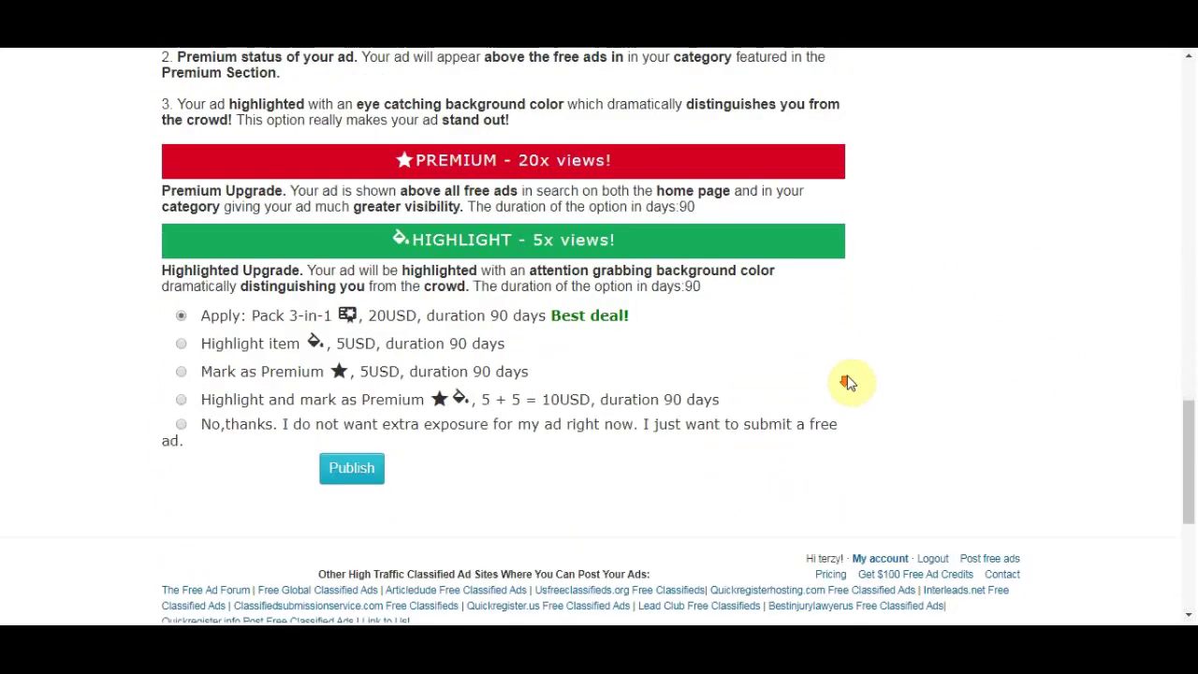
click(180, 424)
scroll(492, 191, up, 10)
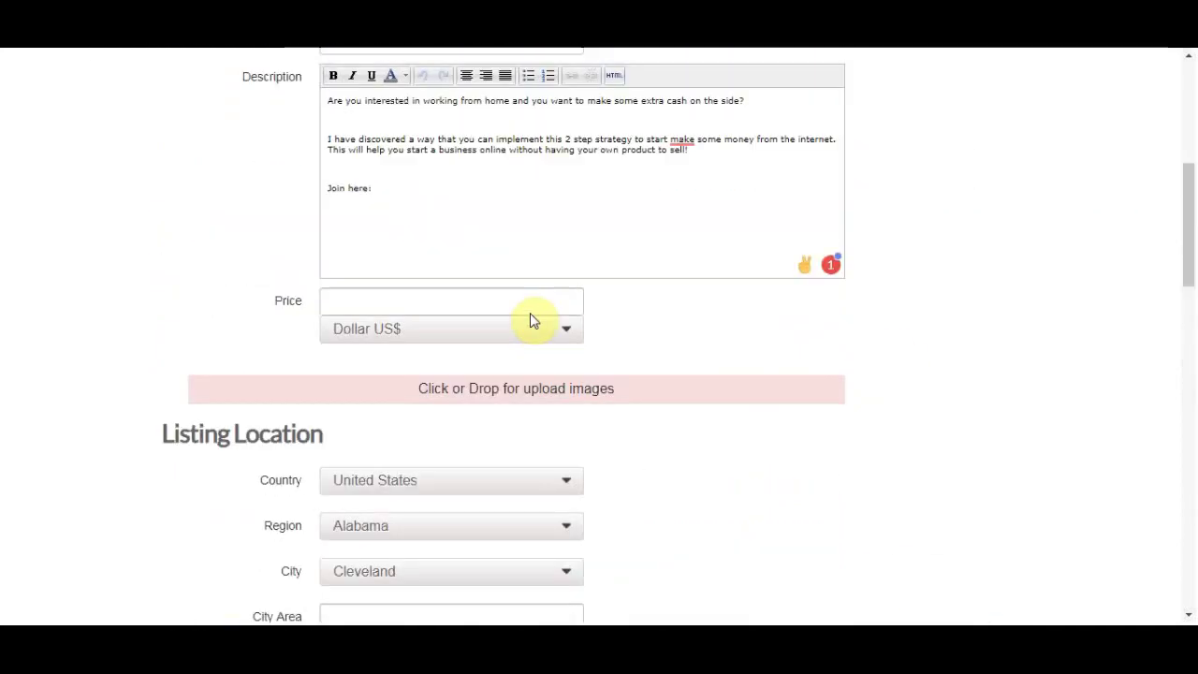
scroll(415, 75, up, 1)
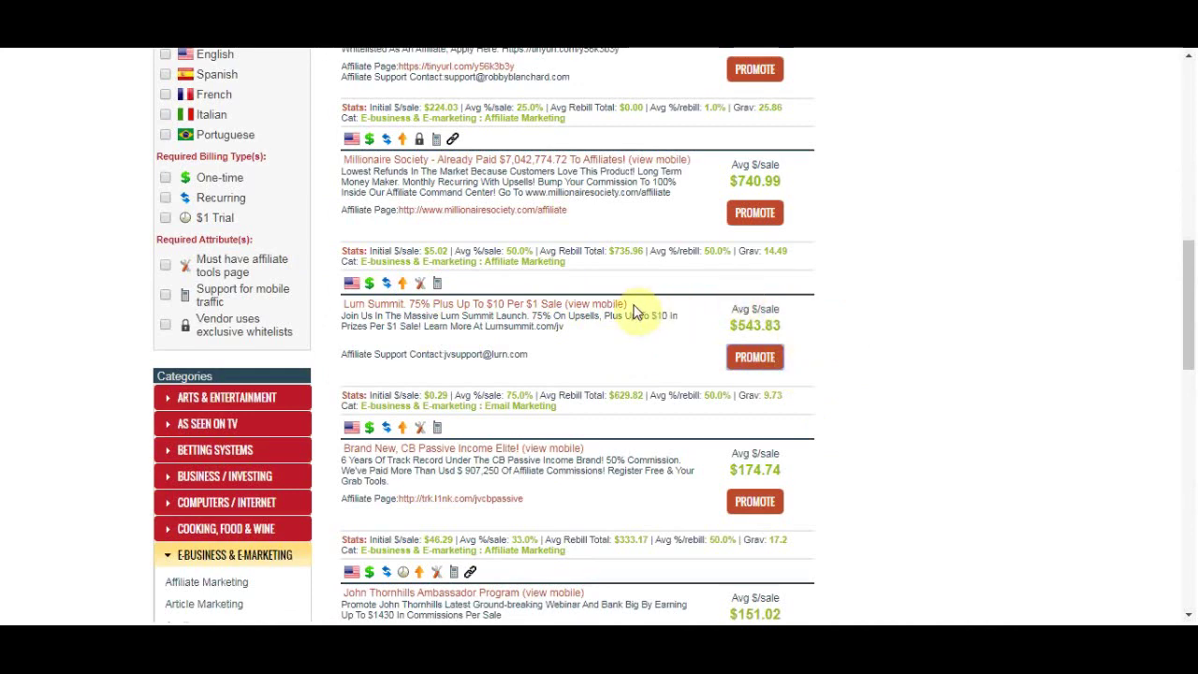
- Generate a HopLink for the Lurn Summit offer and copy its URL
click(755, 363)
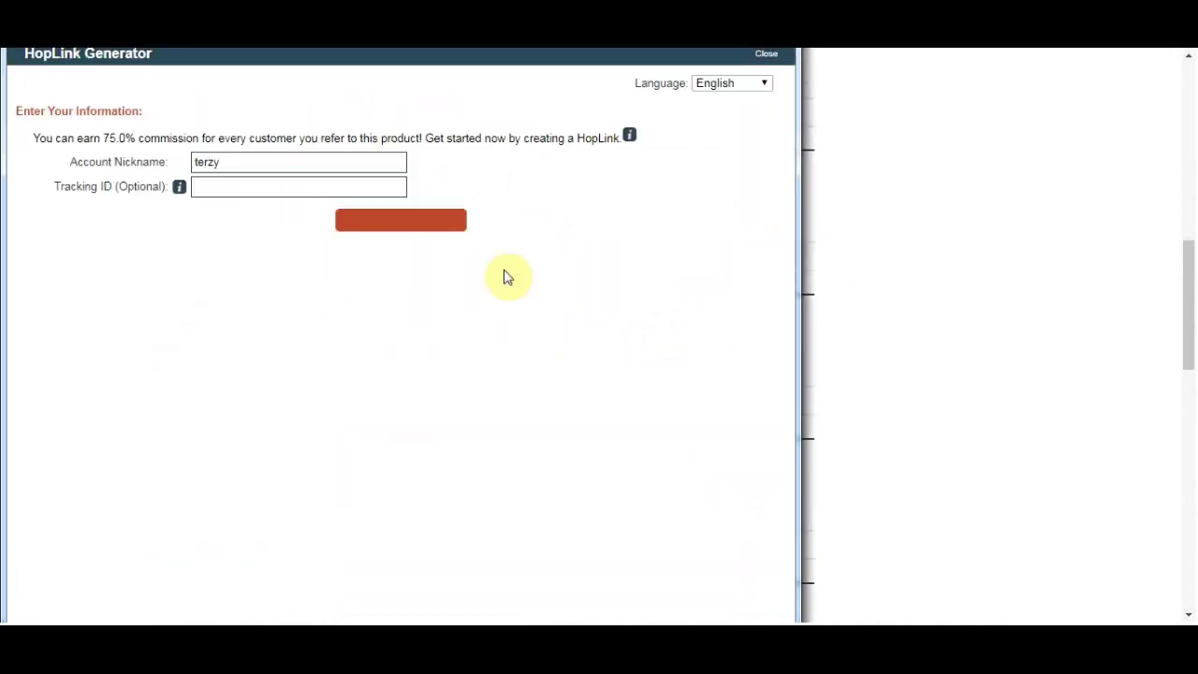
click(405, 228)
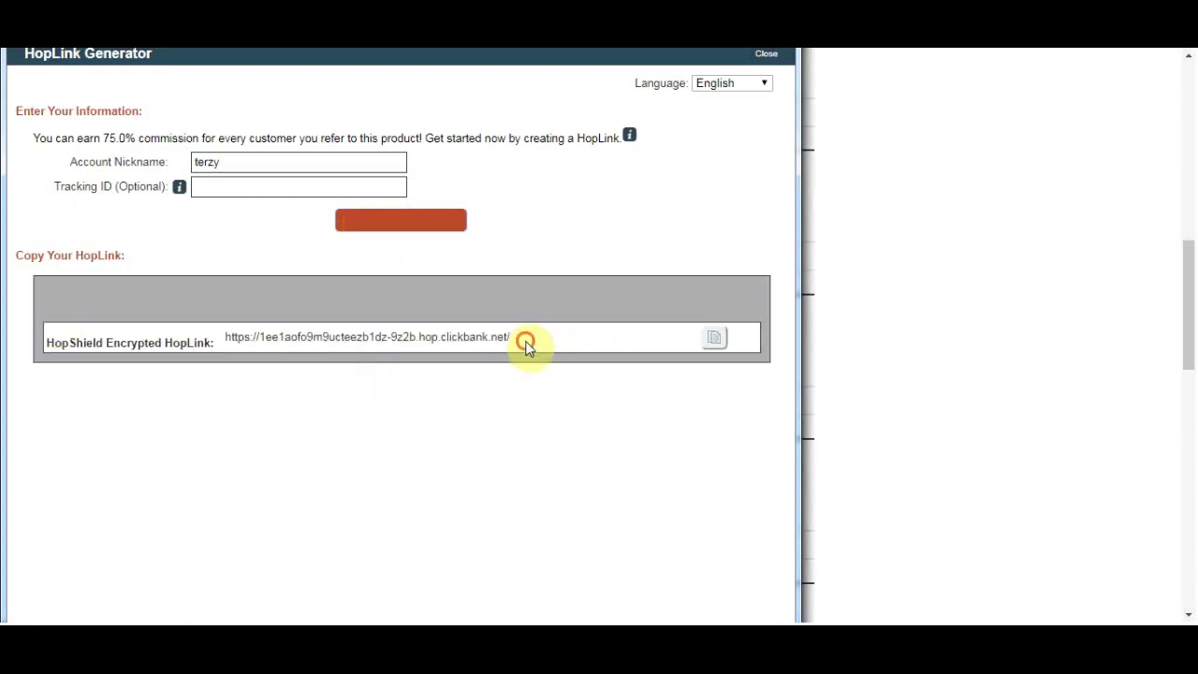
drag(531, 343, 231, 347)
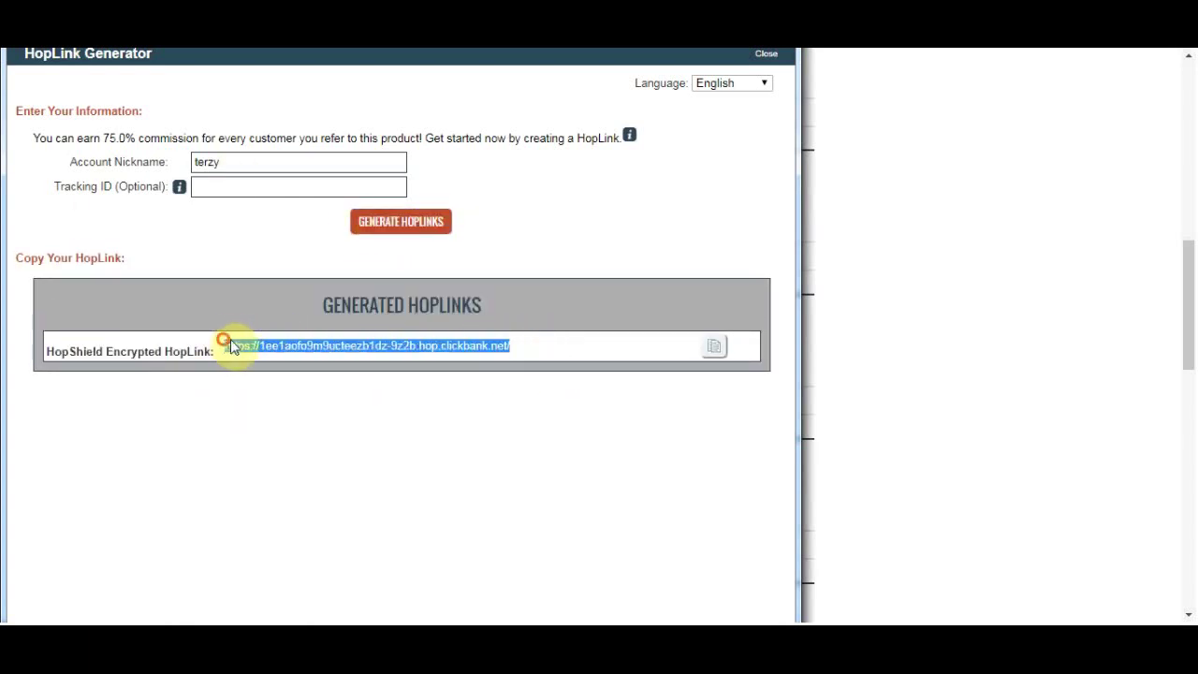
right_click(242, 345)
click(441, 316)
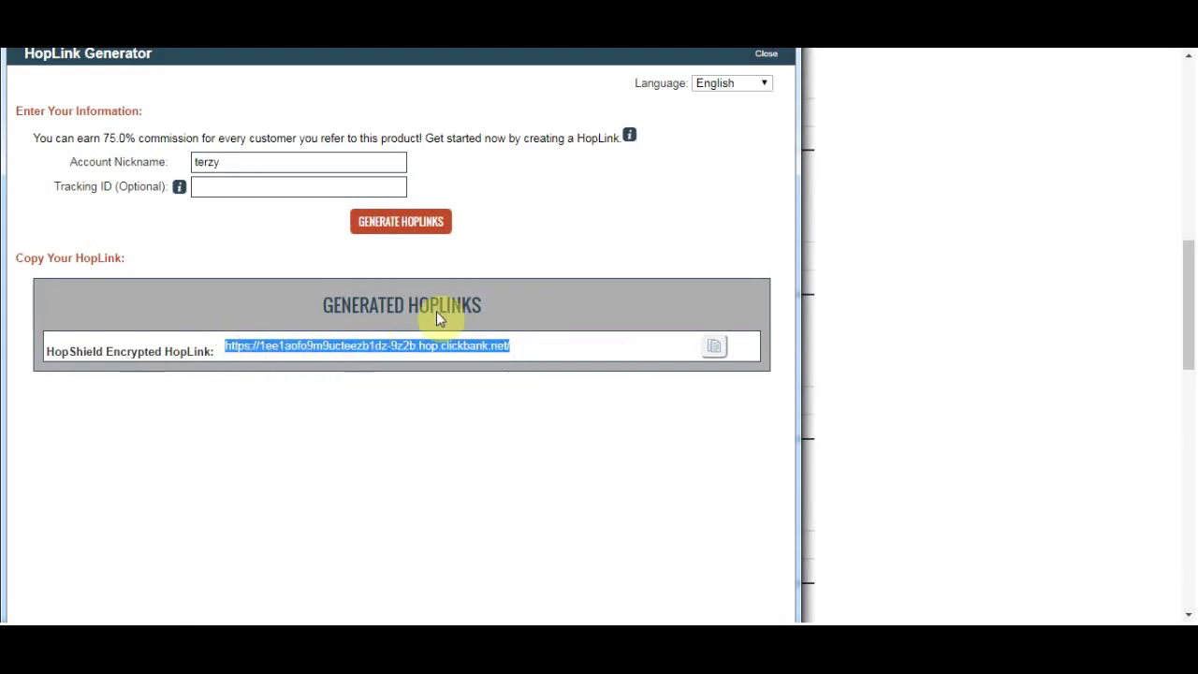
right_click(381, 349)
click(416, 364)
click(765, 53)
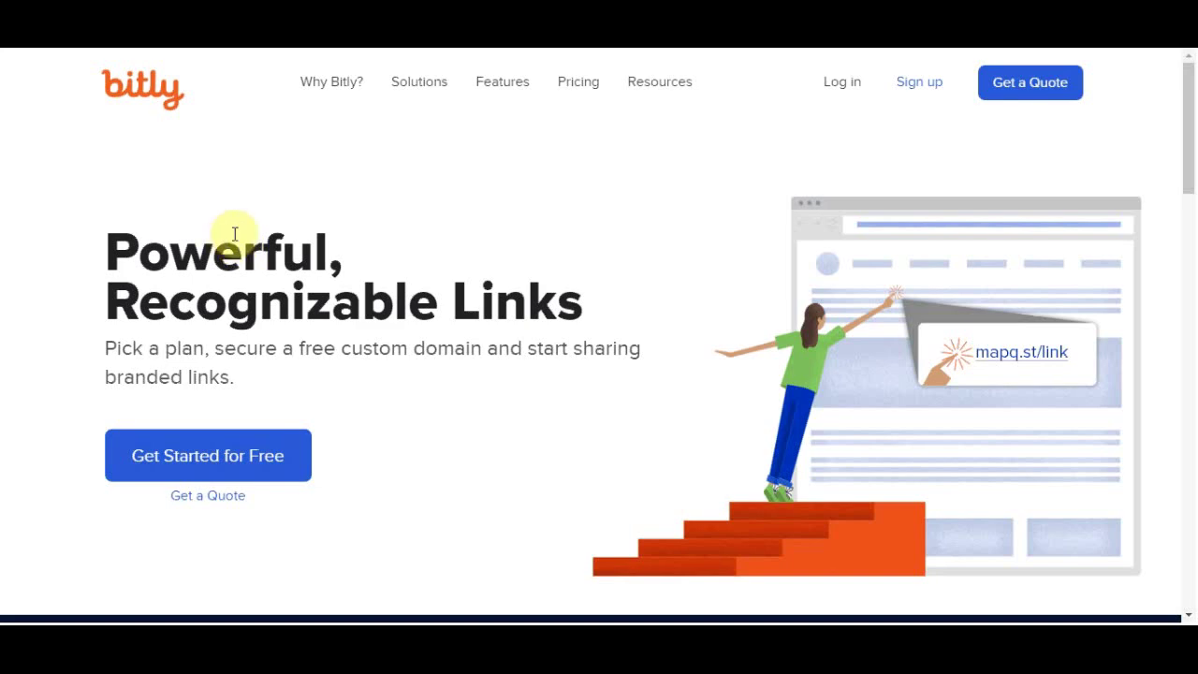
- Shorten the pasted ClickBank HopLink in Bitly, copy the bit.ly link, and return to the ad form
scroll(371, 237, down, 5)
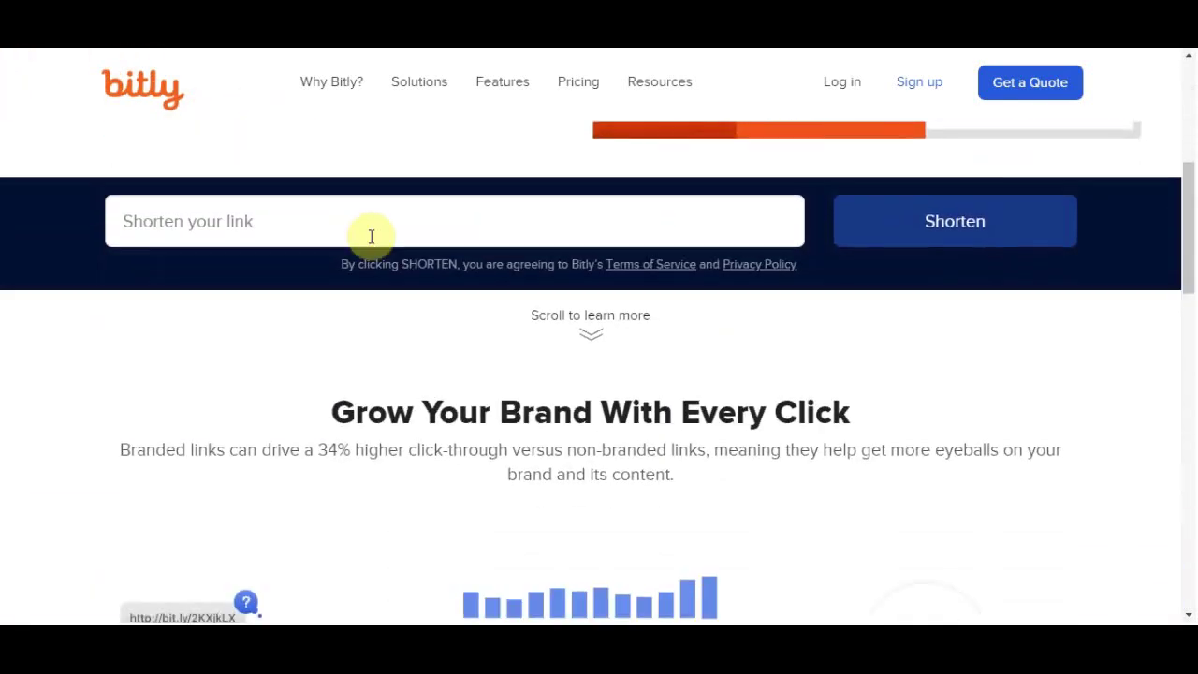
right_click(369, 219)
click(415, 324)
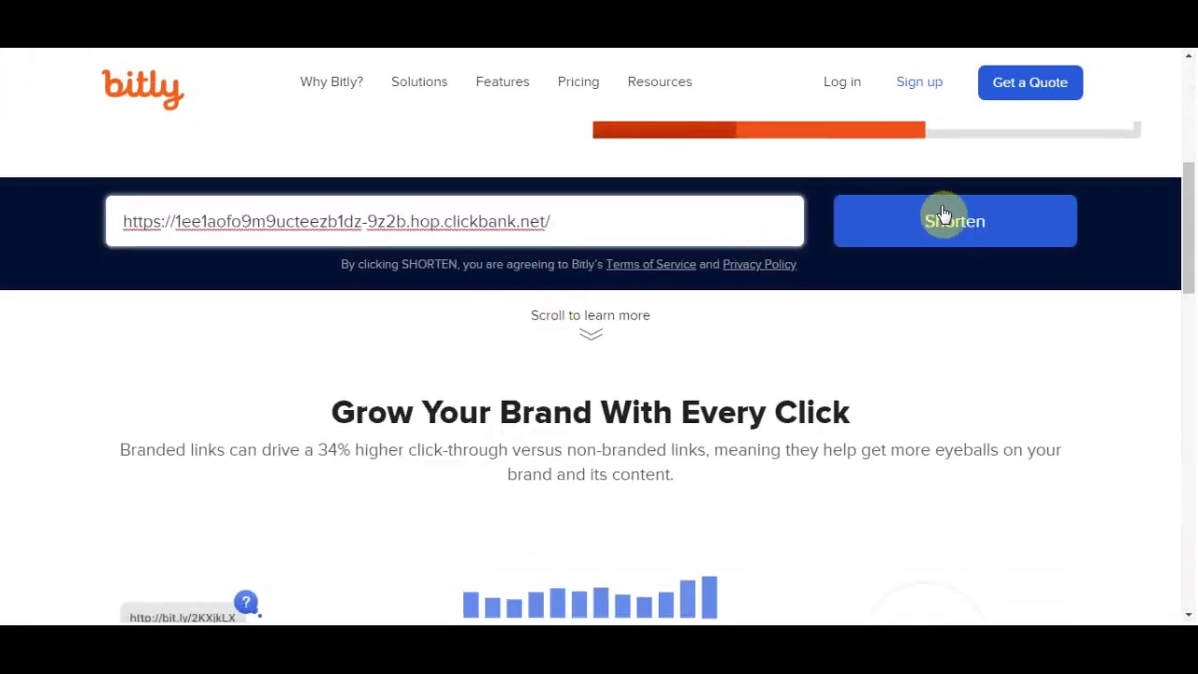
click(974, 235)
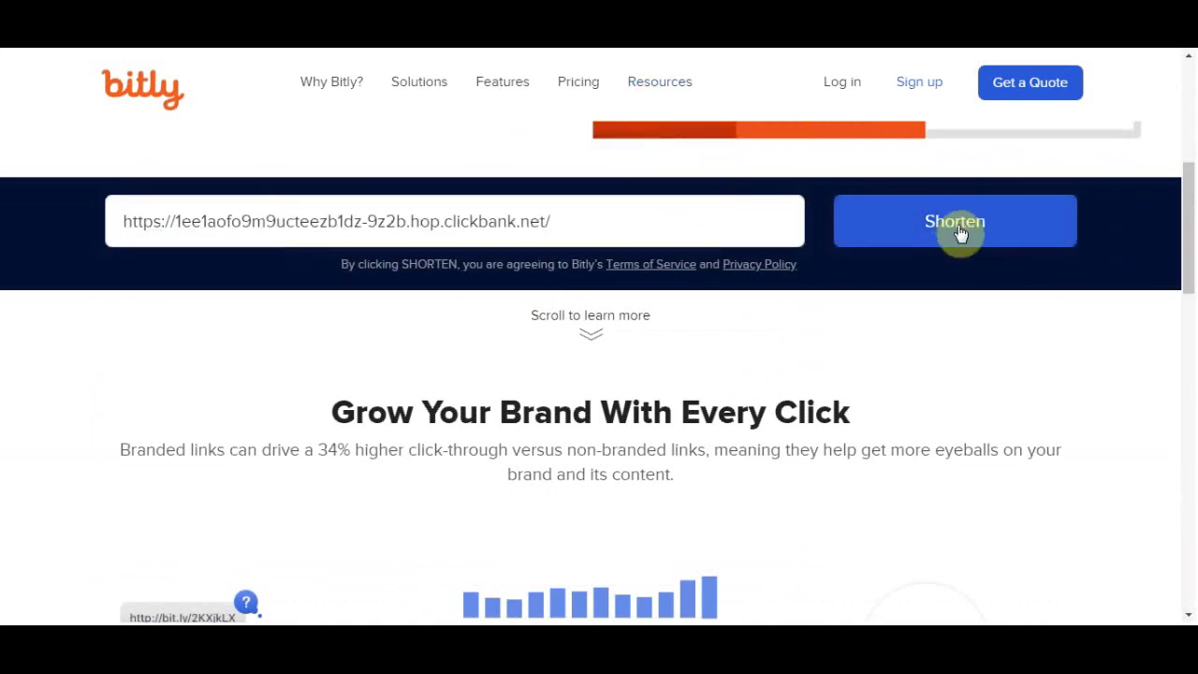
click(959, 234)
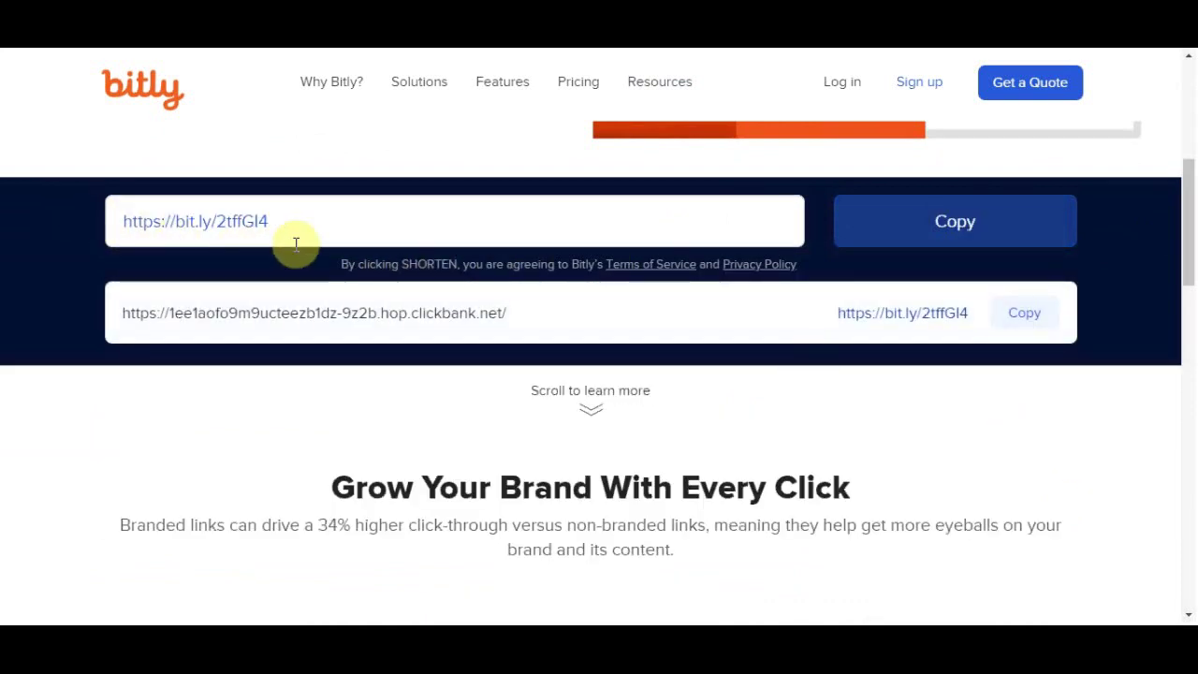
click(917, 221)
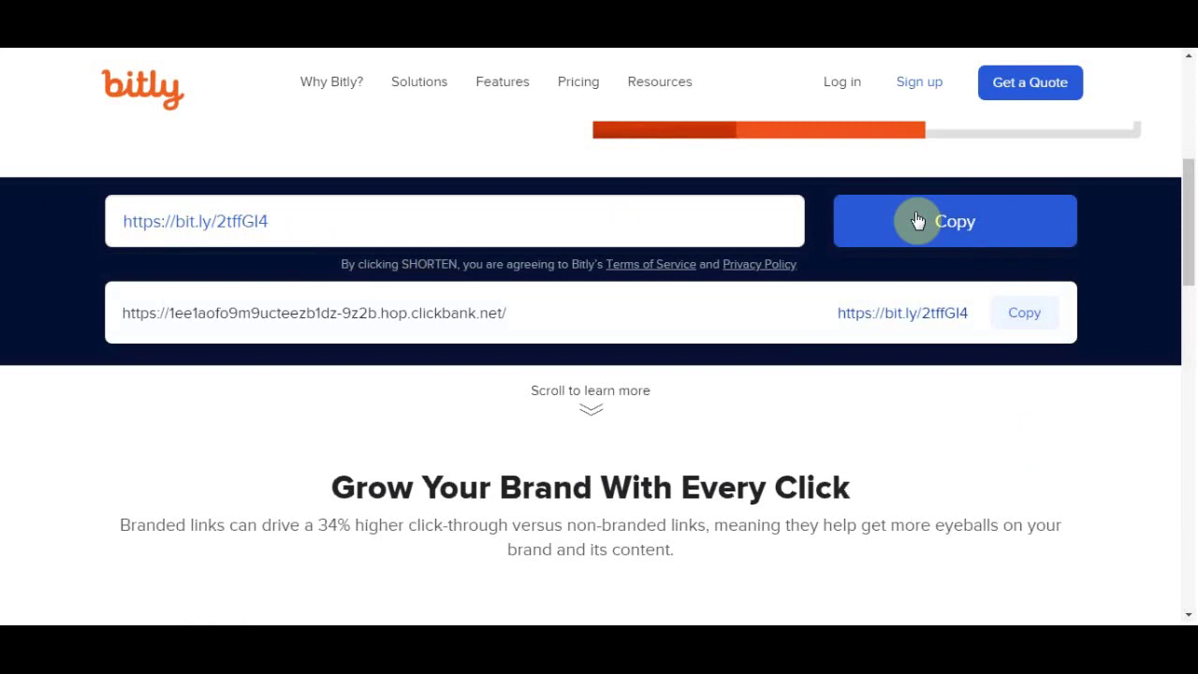
click(917, 221)
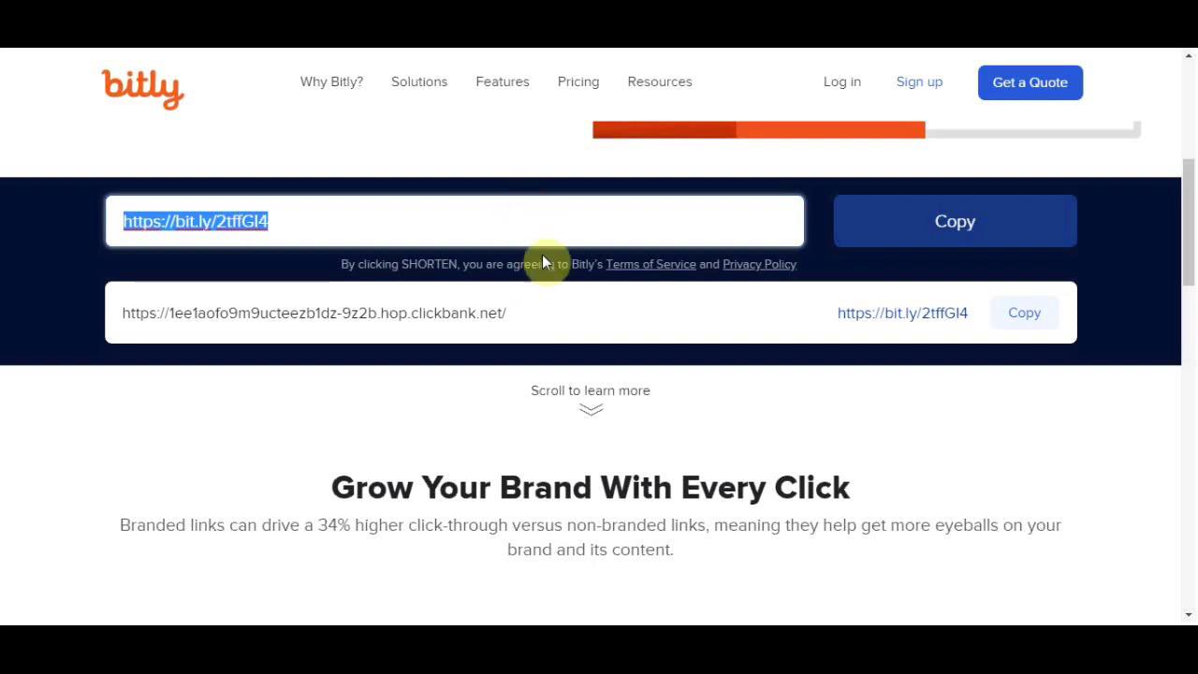
key(ctrl+l)
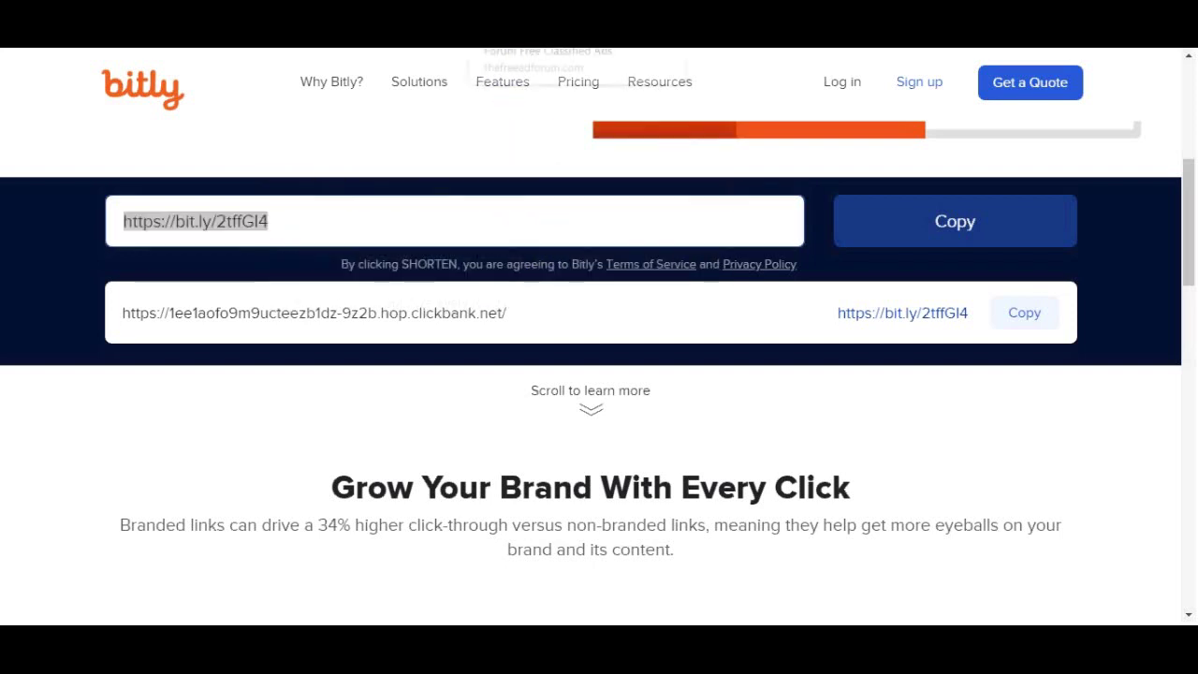
click(543, 60)
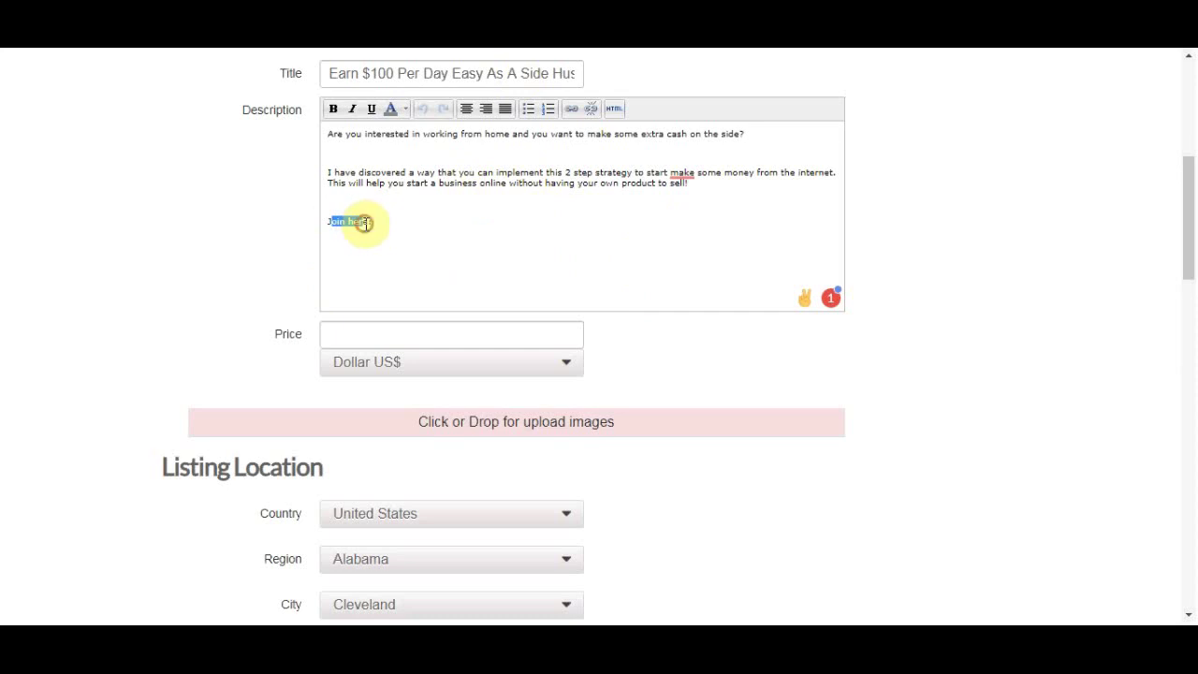
- Paste the bit.ly link after 'Join here:' and into the 'Please visit our website' field
right_click(418, 224)
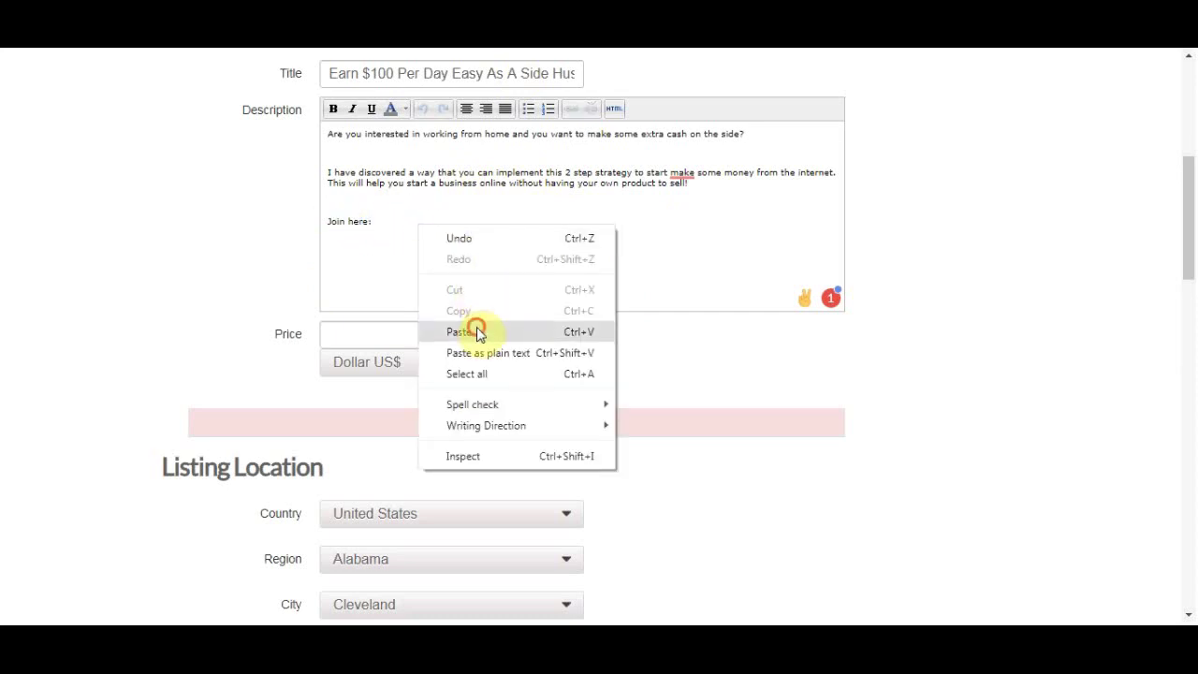
click(473, 328)
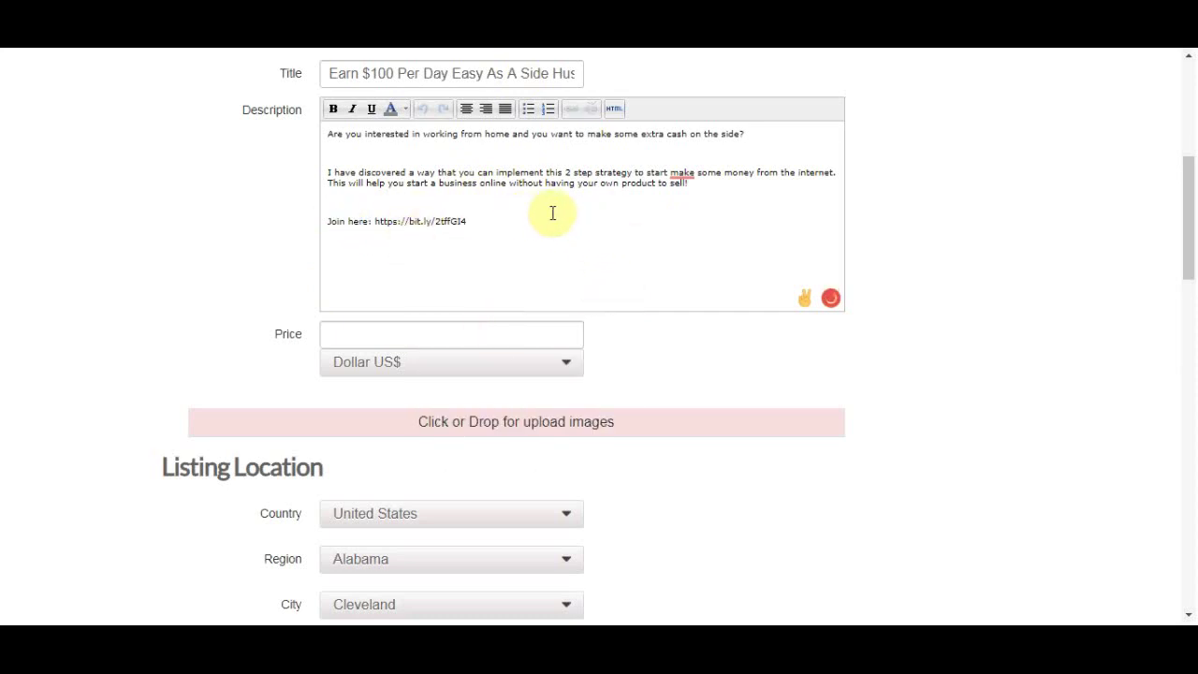
scroll(627, 215, down, 5)
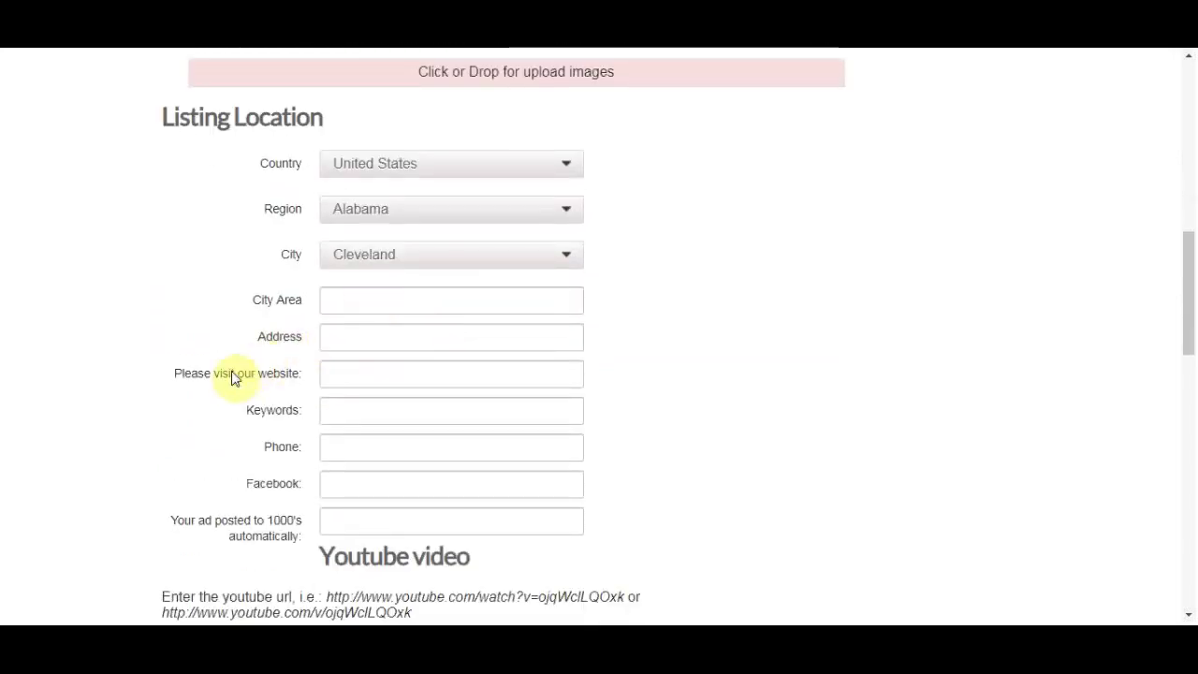
drag(161, 373, 300, 371)
right_click(354, 372)
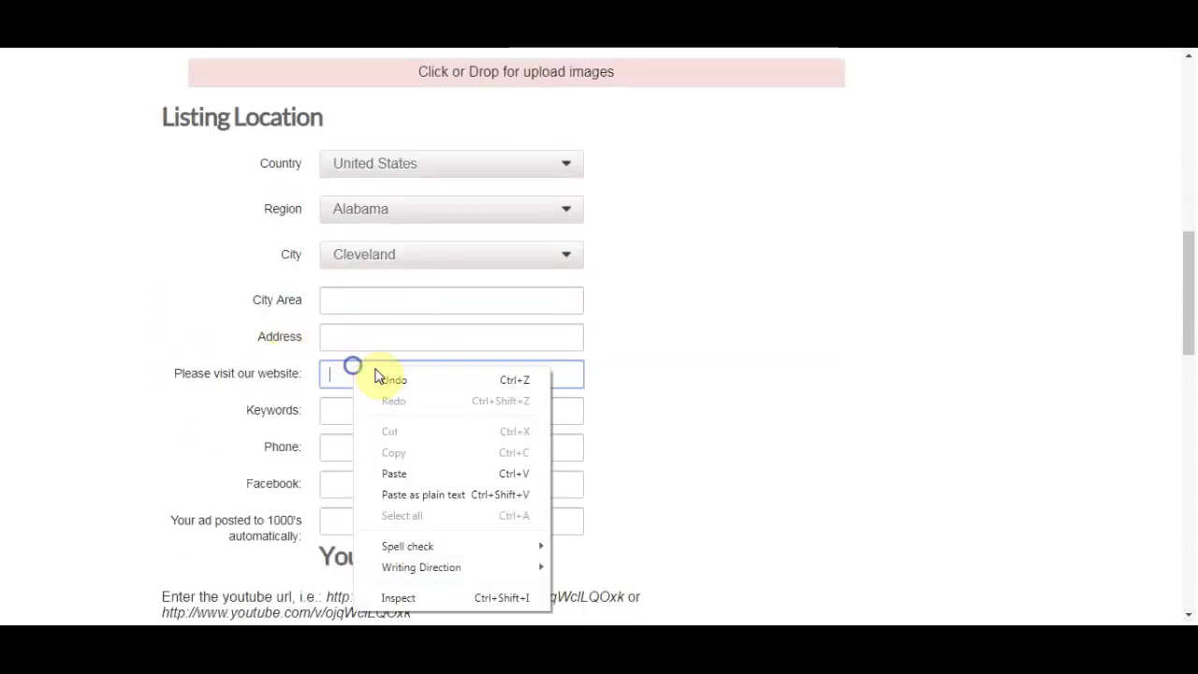
click(394, 473)
scroll(803, 312, down, 10)
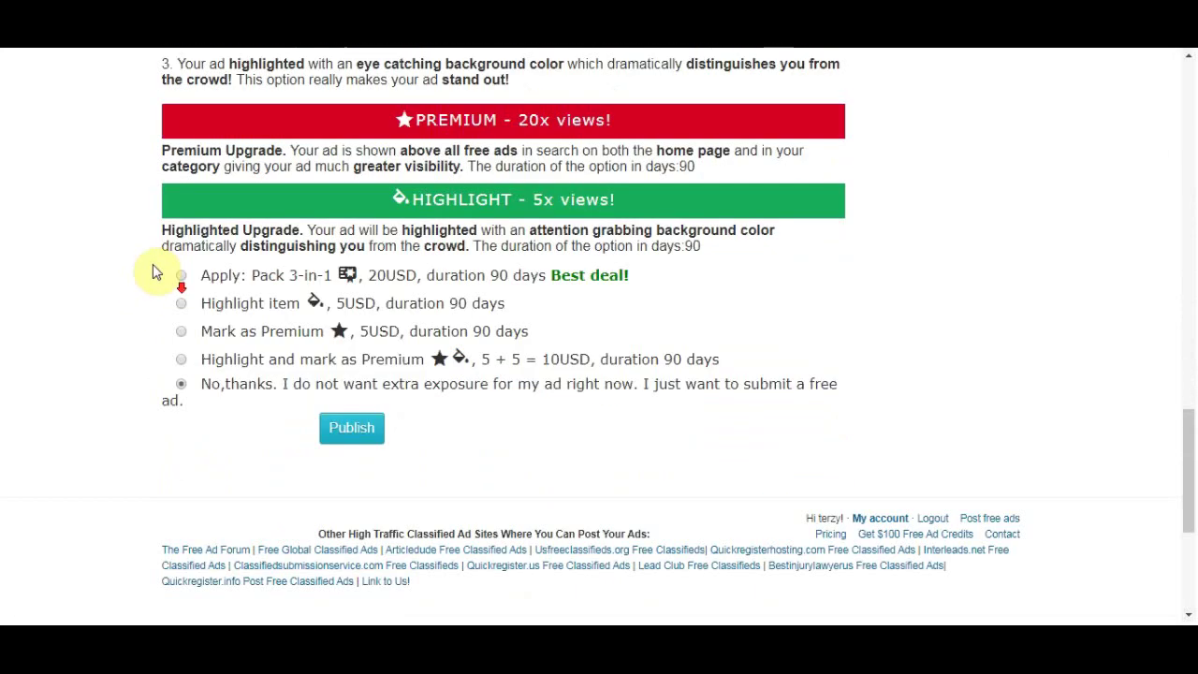
- Choose 'No, thanks. I just want to submit a free ad' and publish the listing
scroll(155, 272, down, 1)
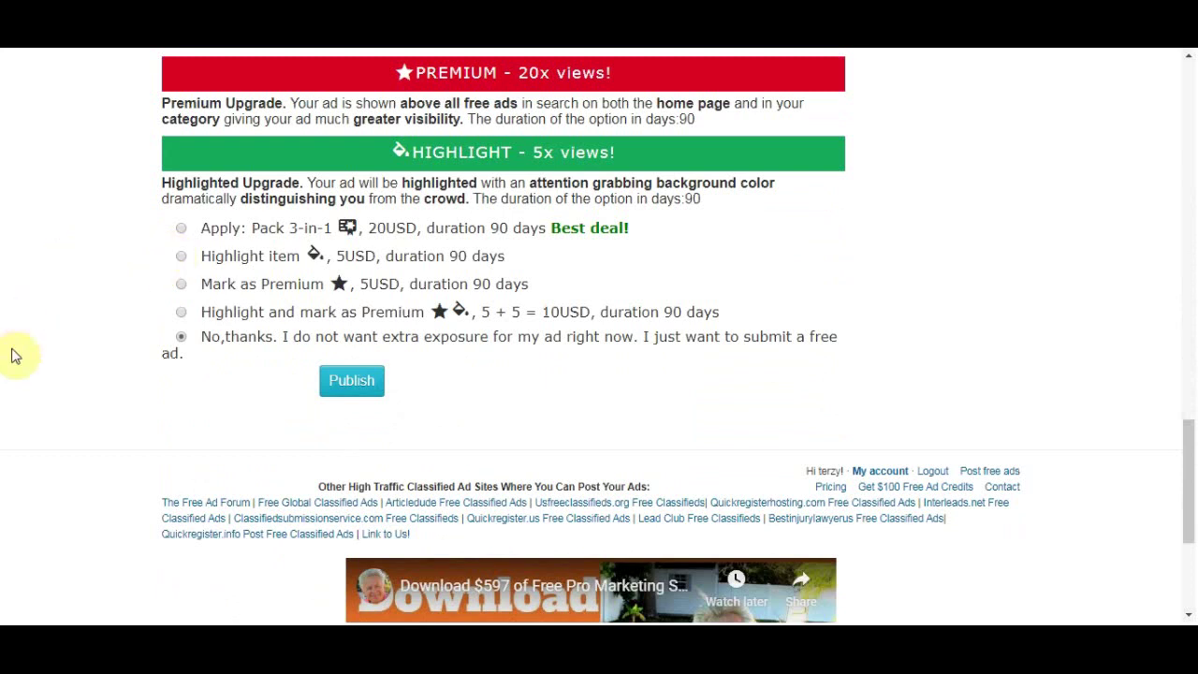
click(181, 339)
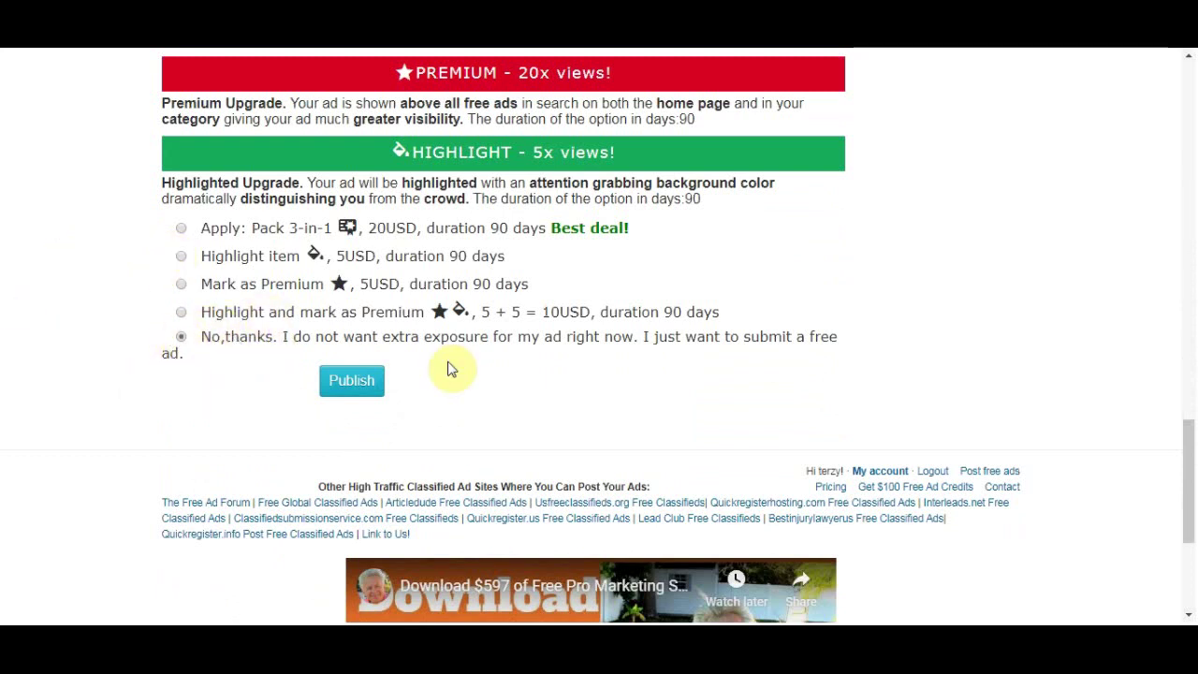
click(362, 391)
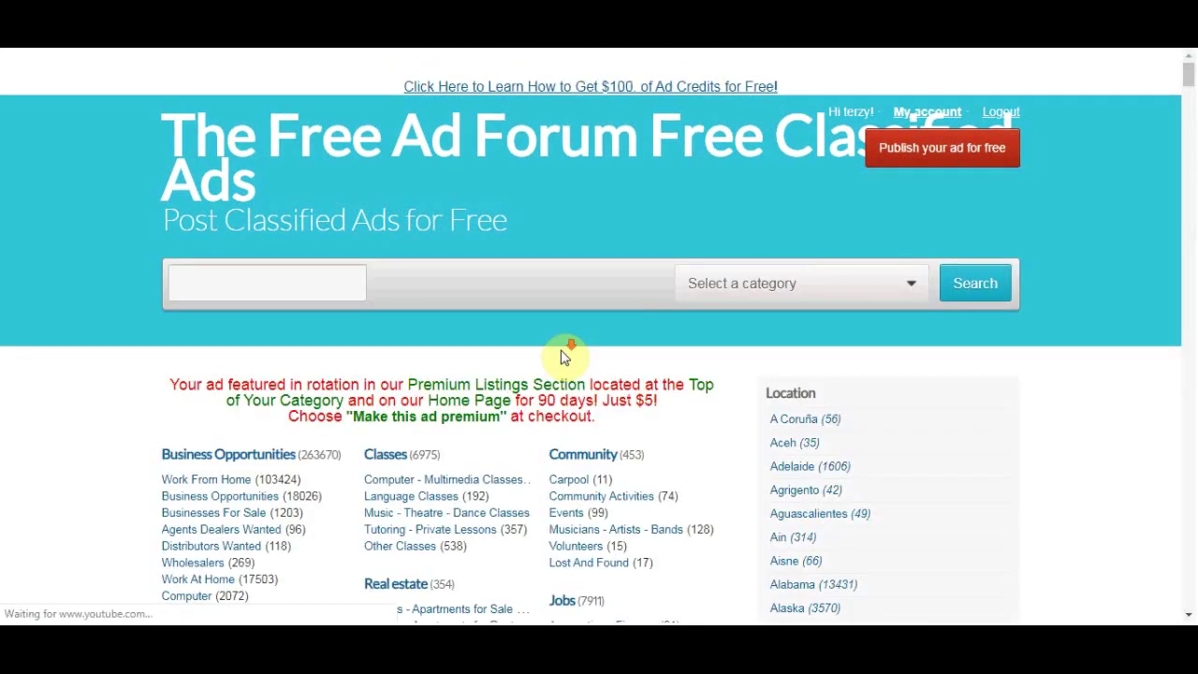
scroll(567, 361, down, 3)
scroll(581, 361, up, 2)
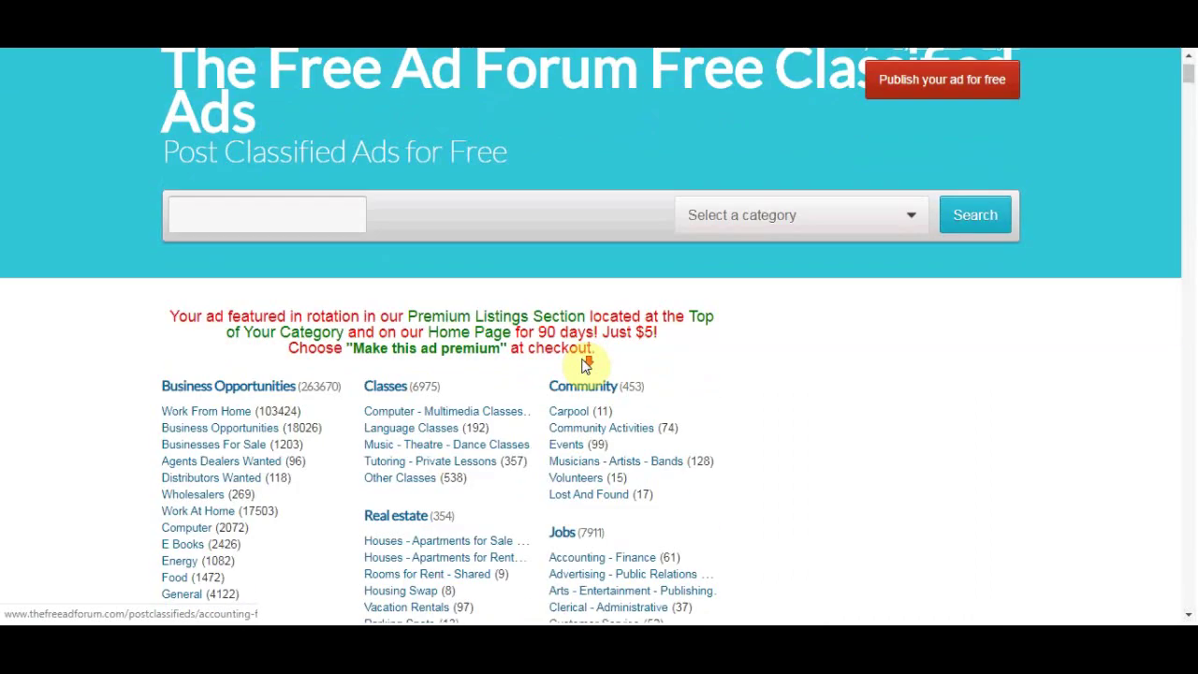
scroll(585, 365, down, 12)
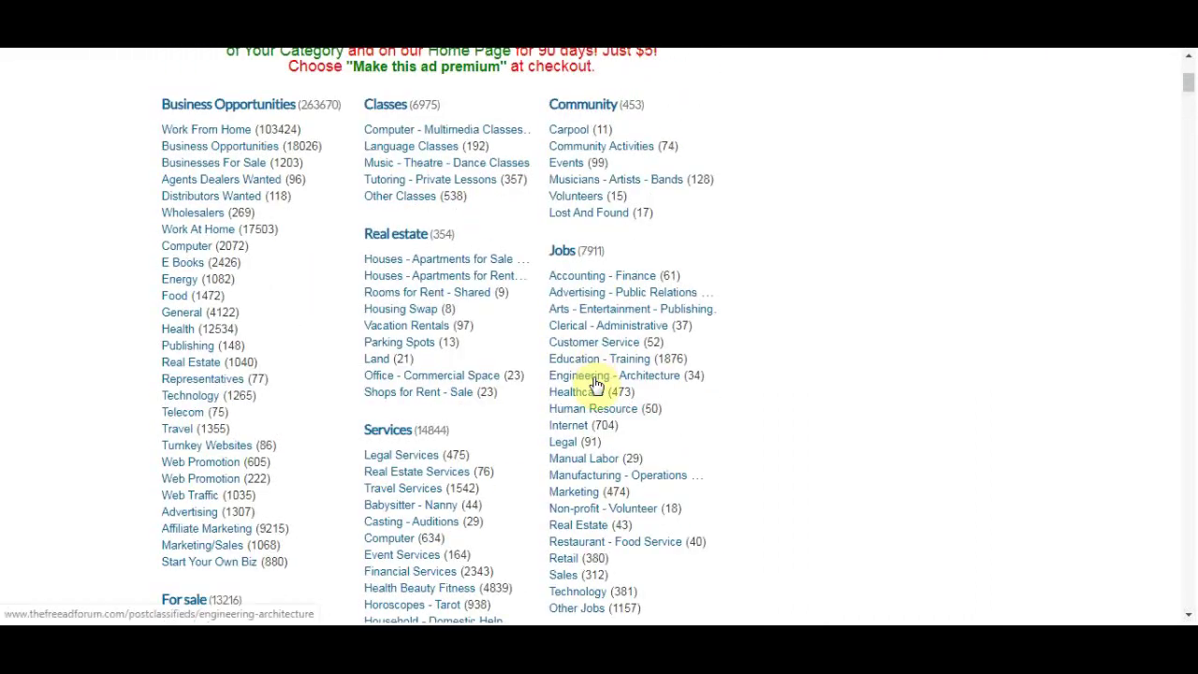
scroll(595, 410, up, 3)
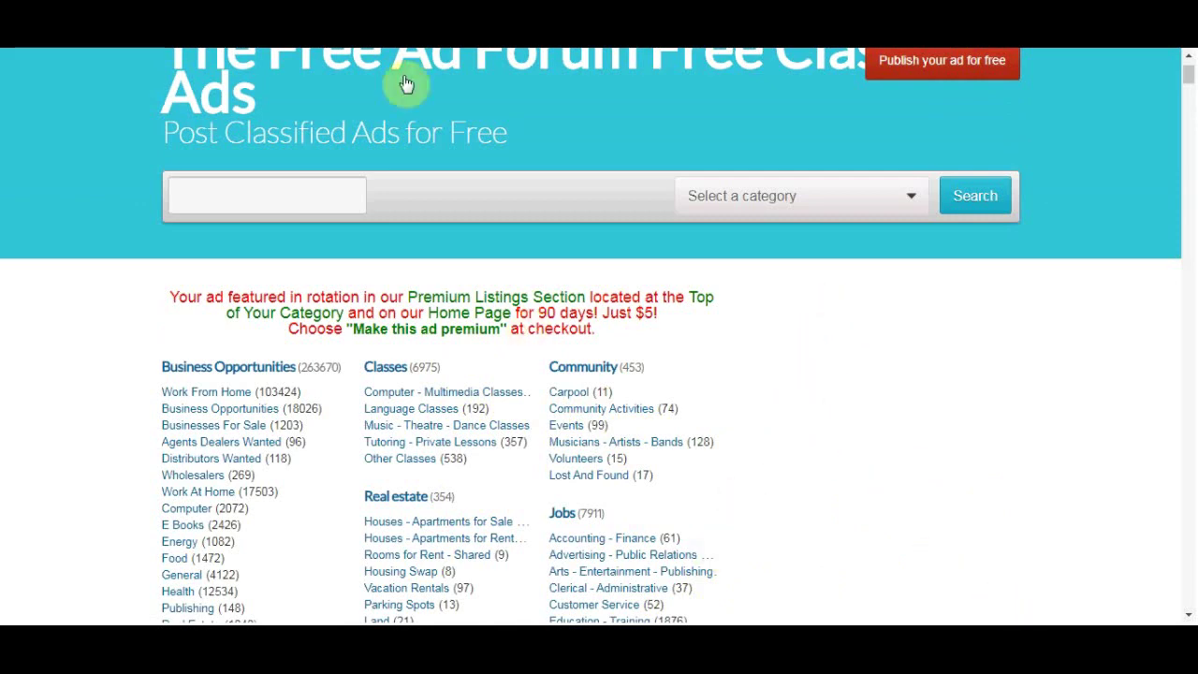
key(ctrl+Tab)
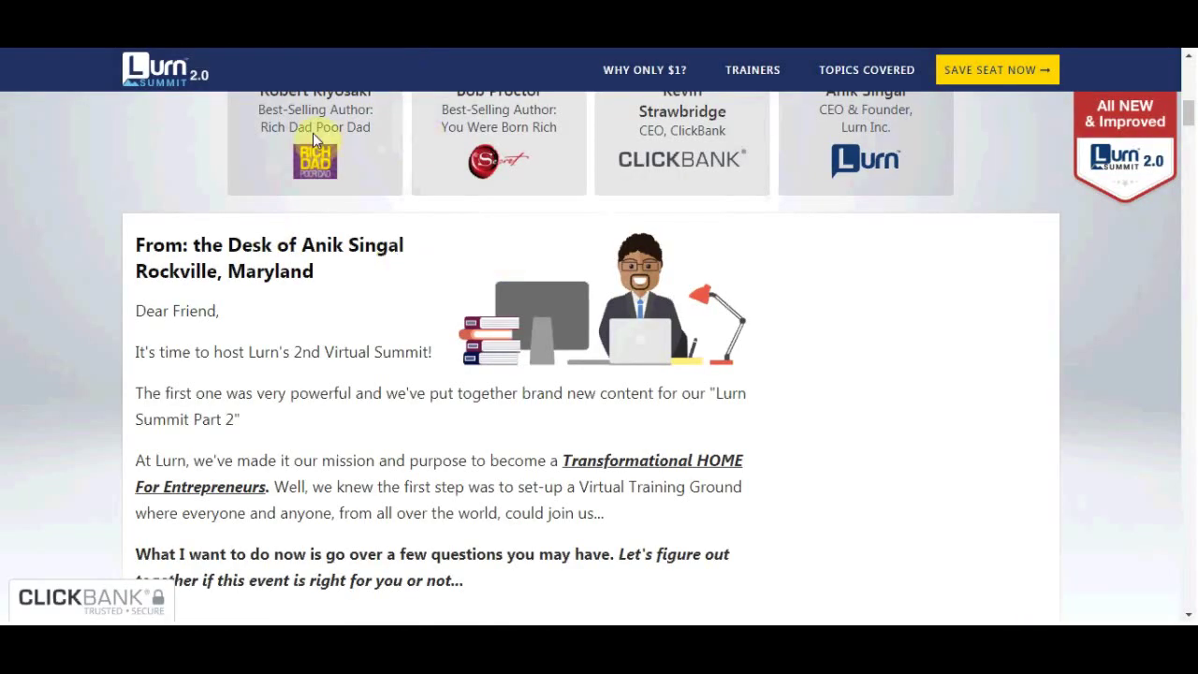
- Scroll through the Lurn Summit 2.0 sales page
scroll(387, 261, up, 5)
scroll(971, 291, down, 10)
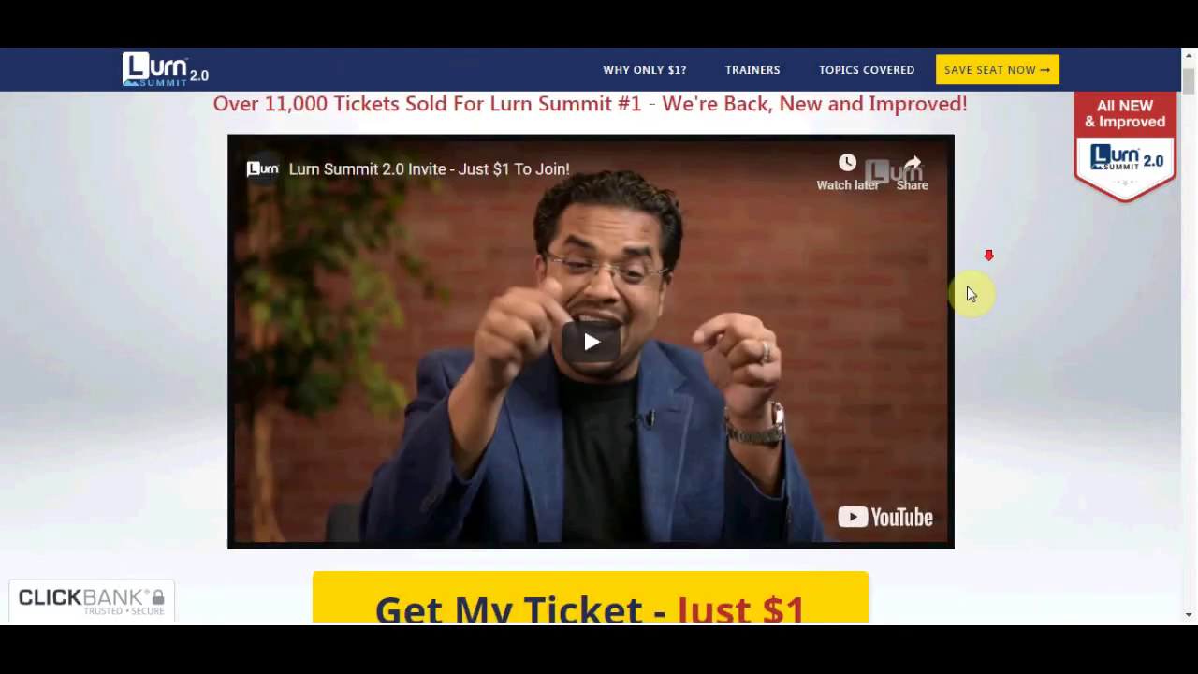
scroll(11, 371, down, 15)
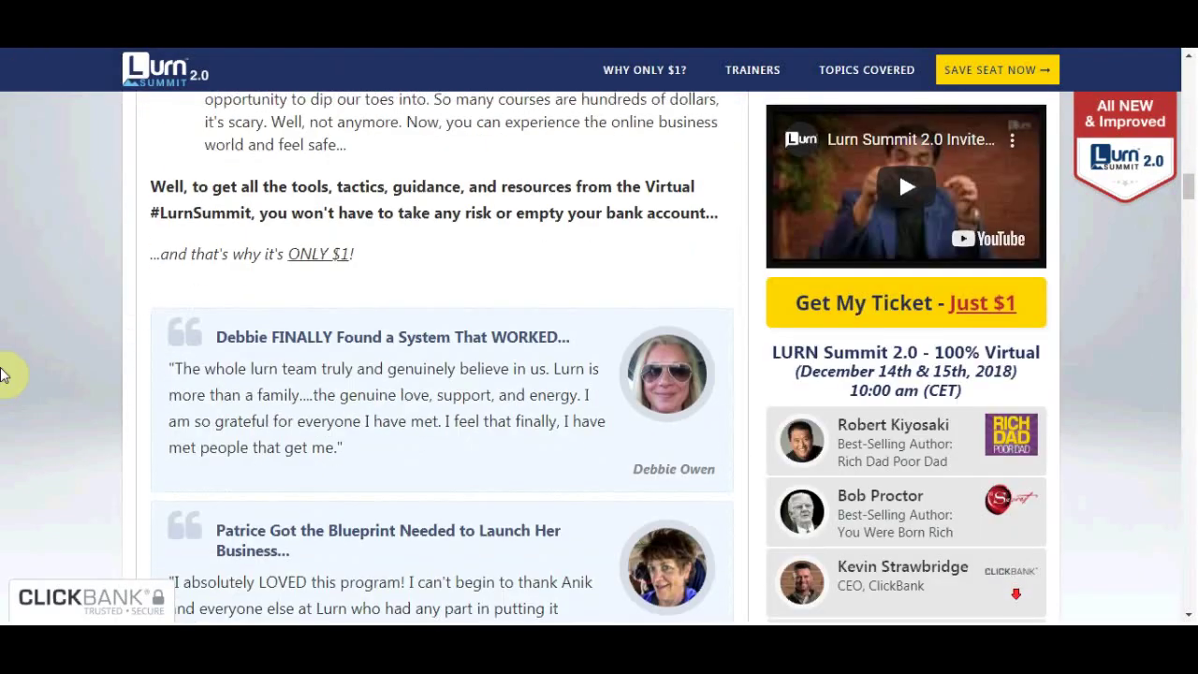
scroll(302, 364, down, 7)
scroll(387, 366, up, 5)
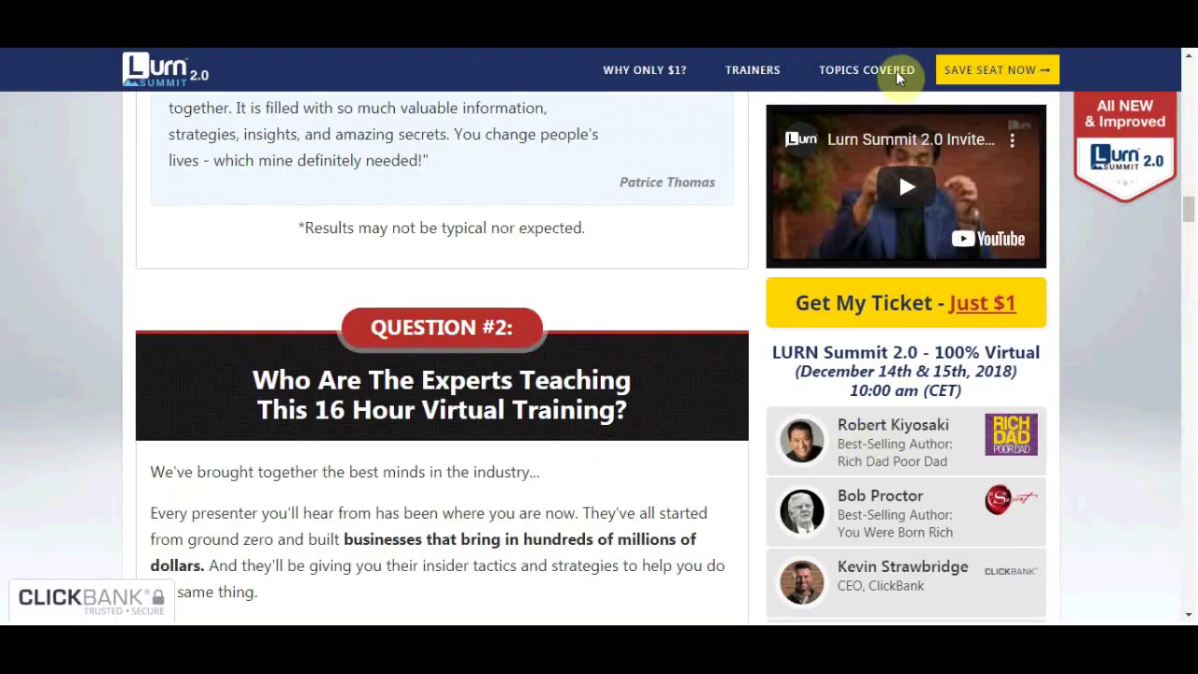
scroll(674, 369, down, 8)
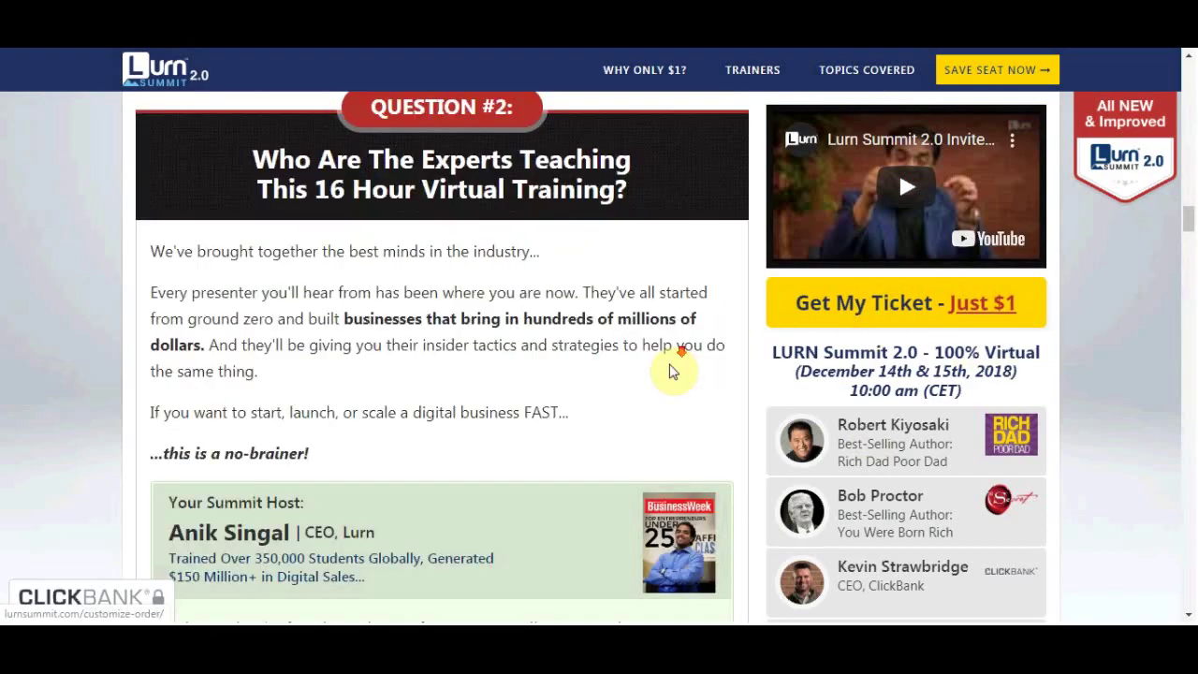
scroll(683, 387, down, 15)
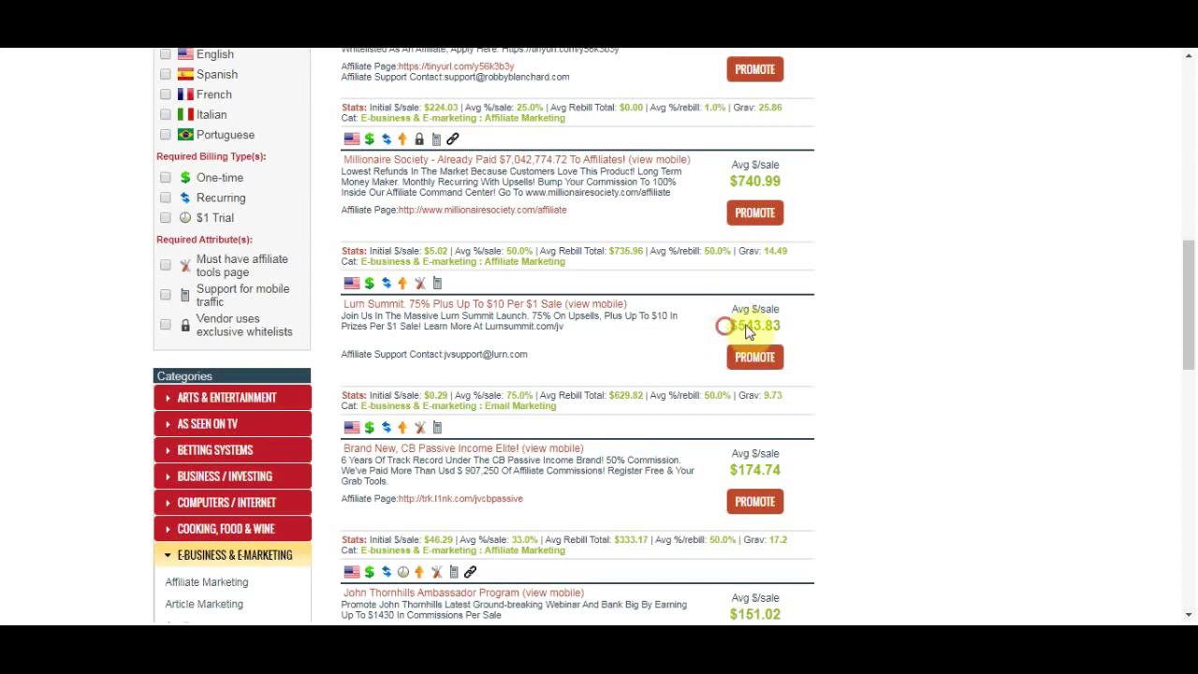
- Highlight the Lurn Summit offer's $543.83 average sale figure in the ClickBank listing
drag(724, 326, 804, 333)
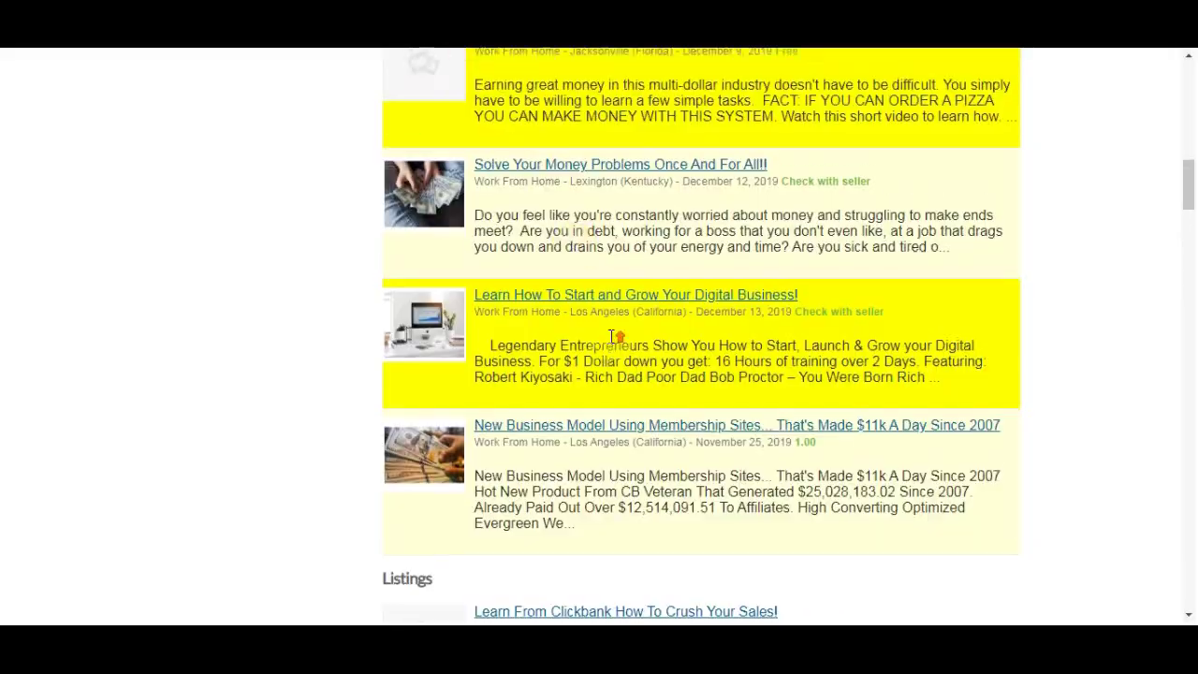
scroll(615, 339, up, 5)
scroll(618, 318, down, 4)
scroll(622, 300, down, 2)
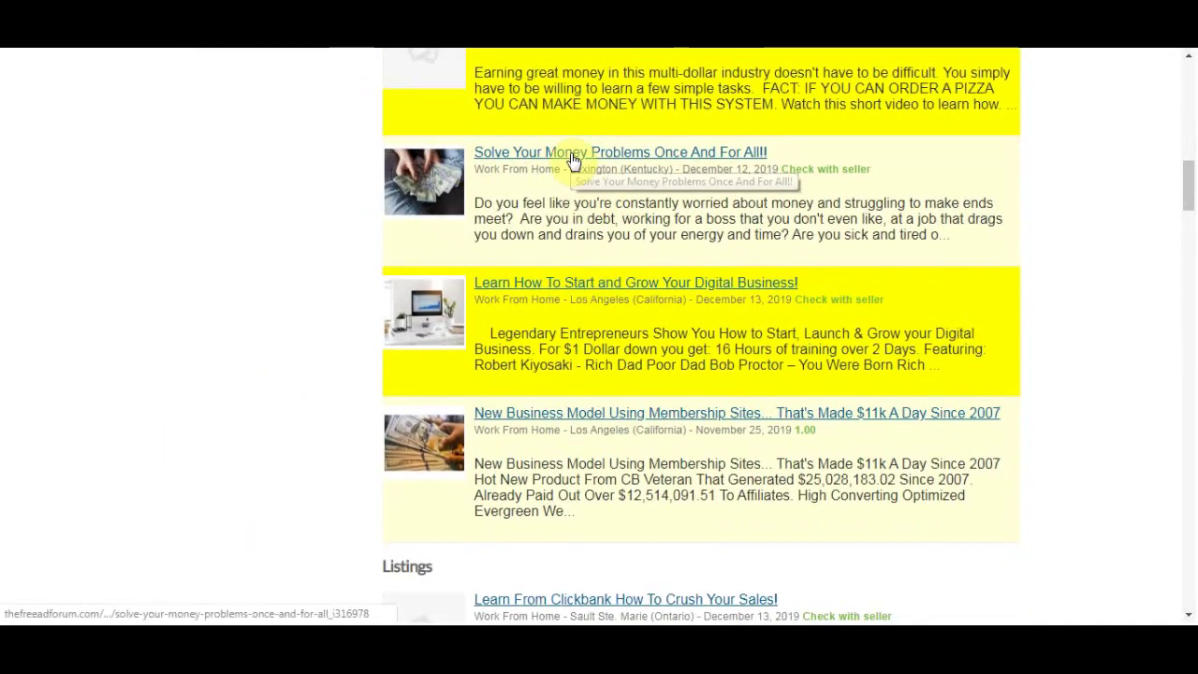
- Open 'Solve Your Money Problems Once And For All!' and scroll through its text to the cutt.ly link
click(570, 155)
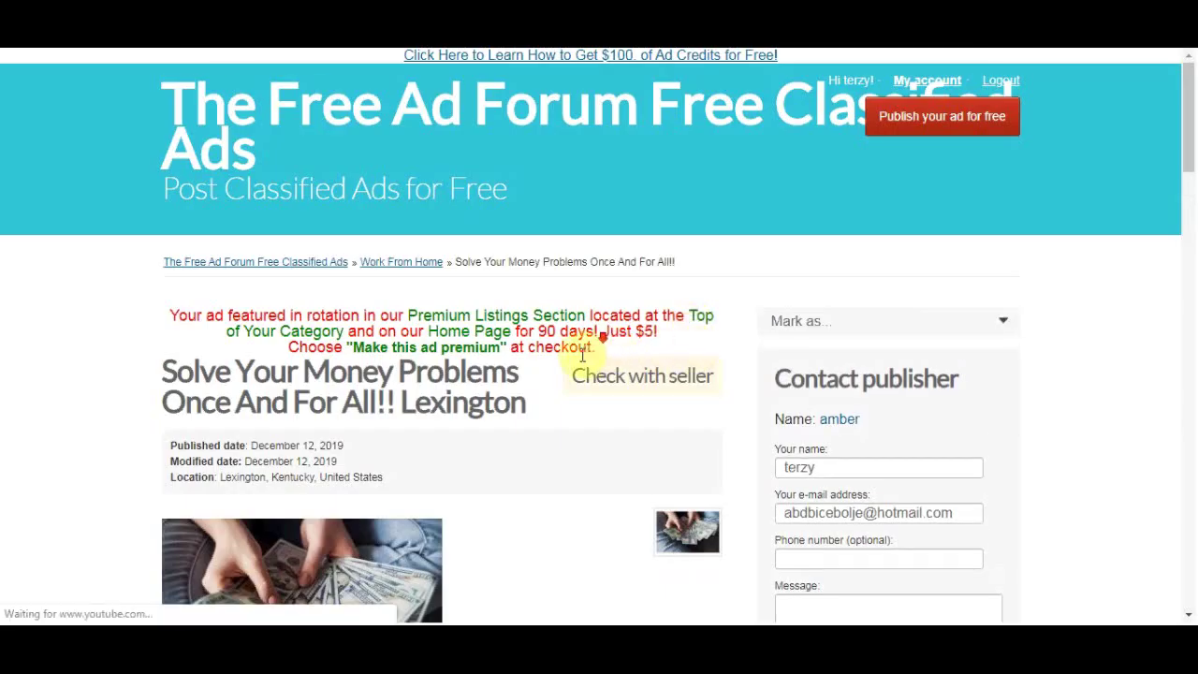
scroll(579, 354, down, 2)
scroll(396, 321, down, 6)
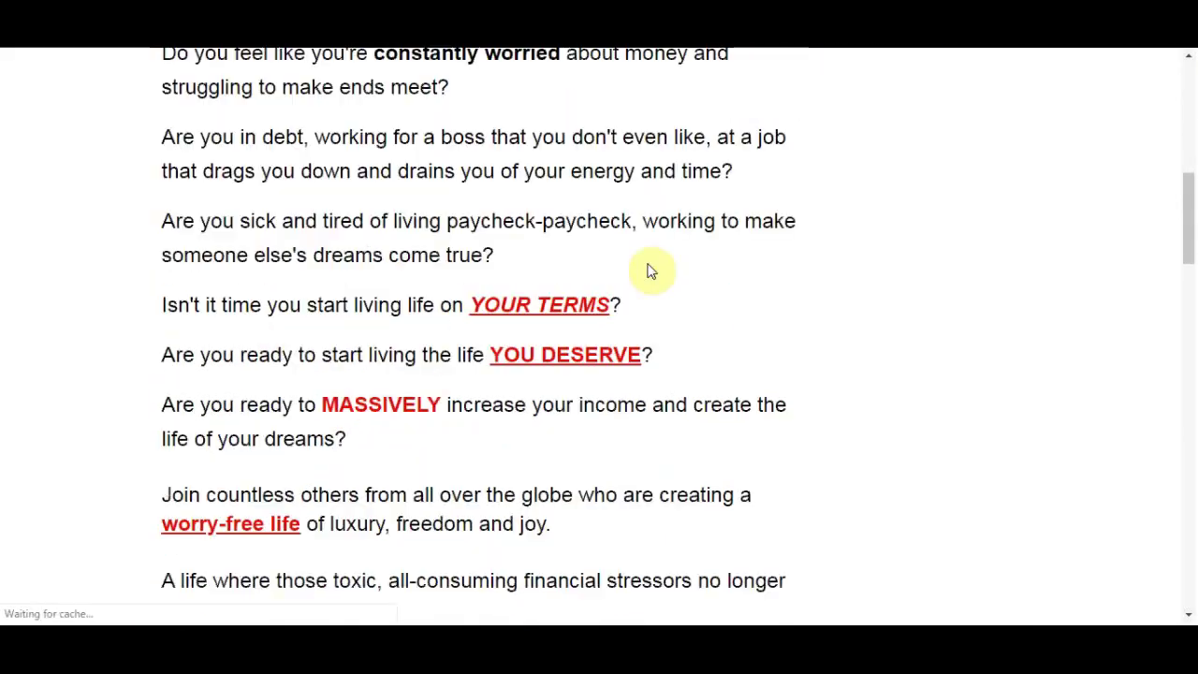
scroll(316, 444, down, 7)
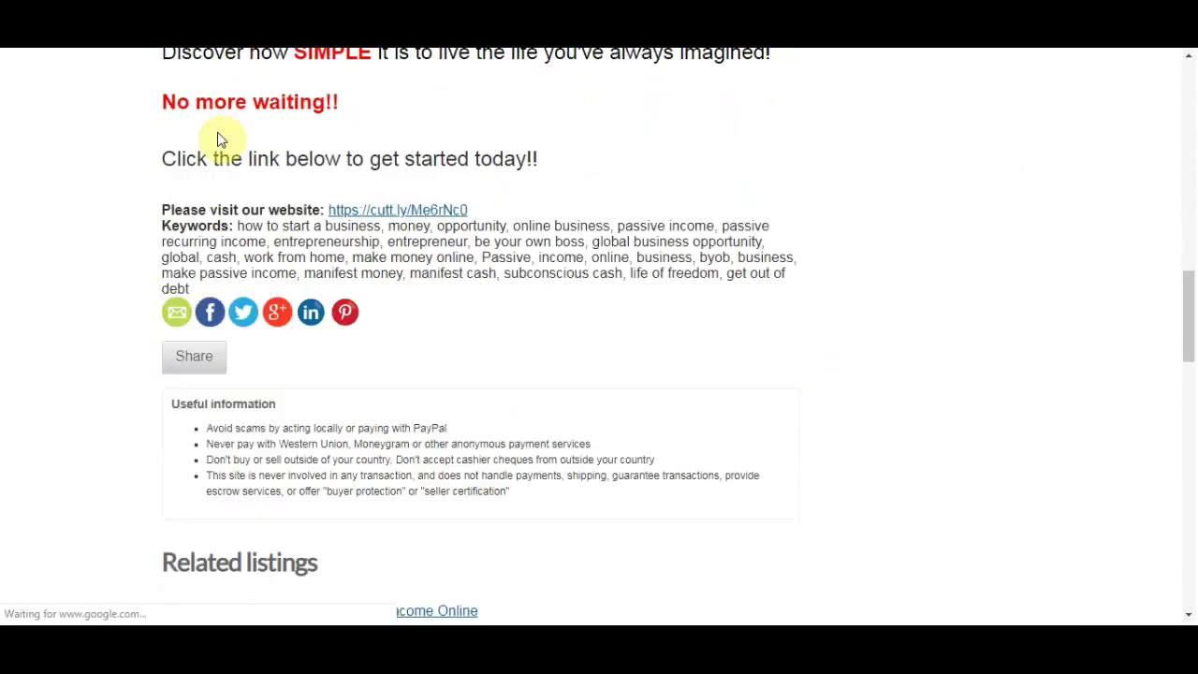
scroll(401, 215, down, 3)
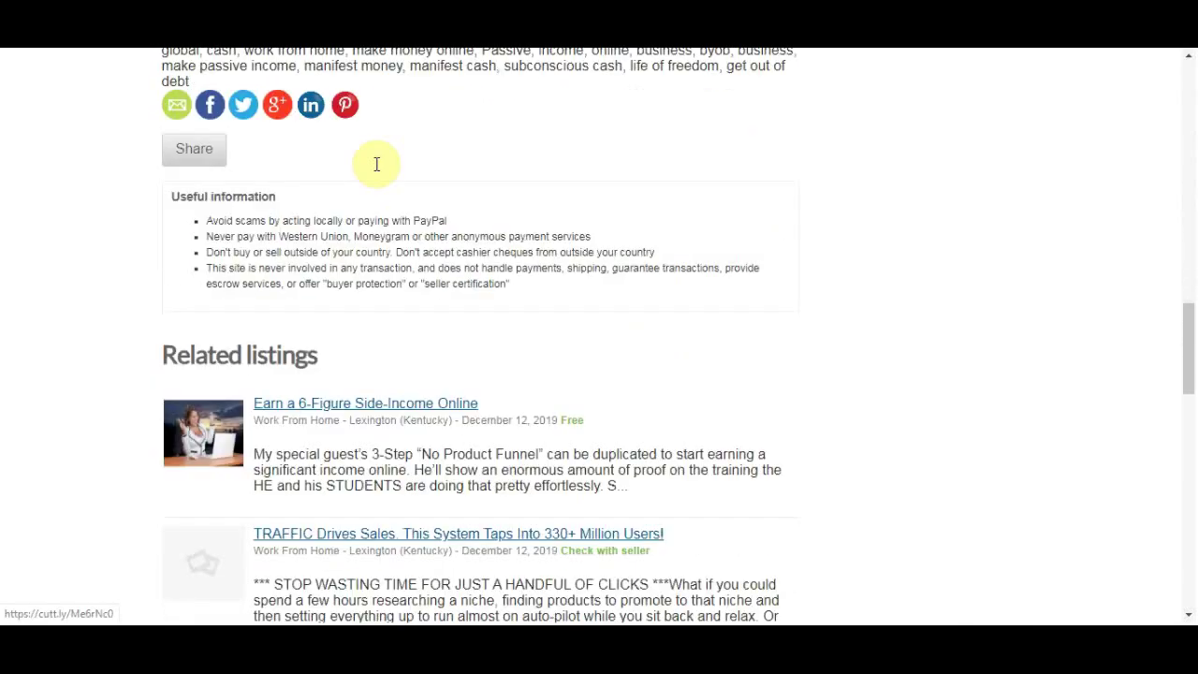
scroll(387, 196, up, 7)
scroll(493, 199, up, 10)
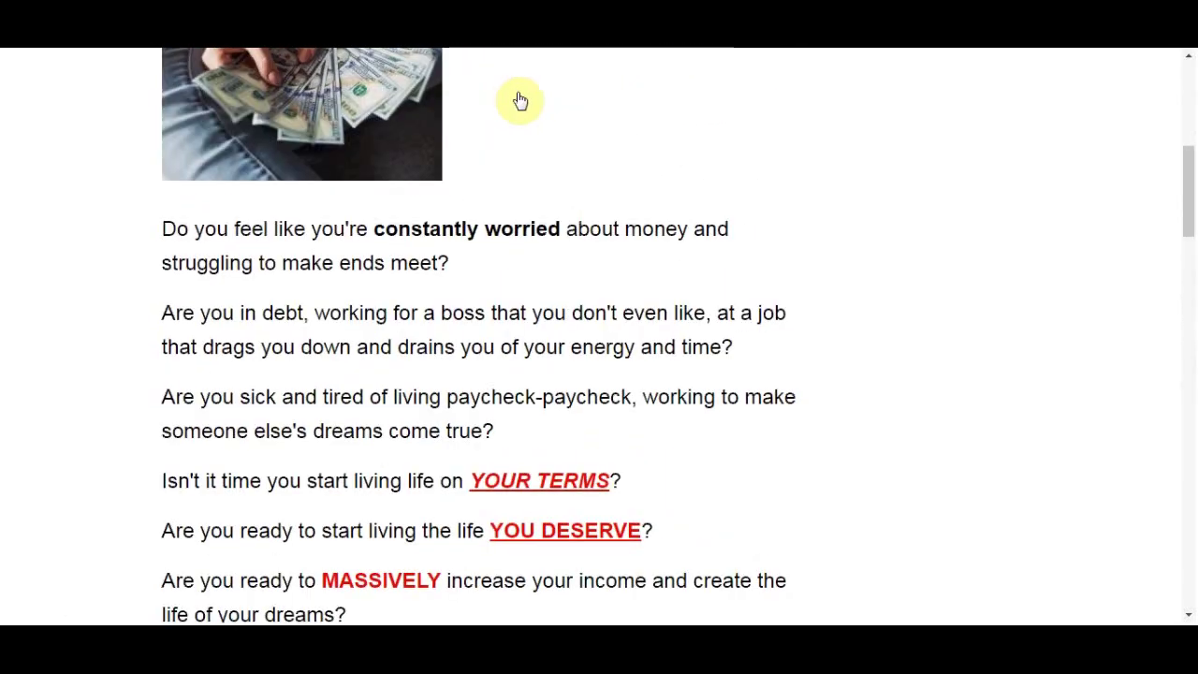
scroll(496, 334, up, 1)
scroll(603, 439, up, 1)
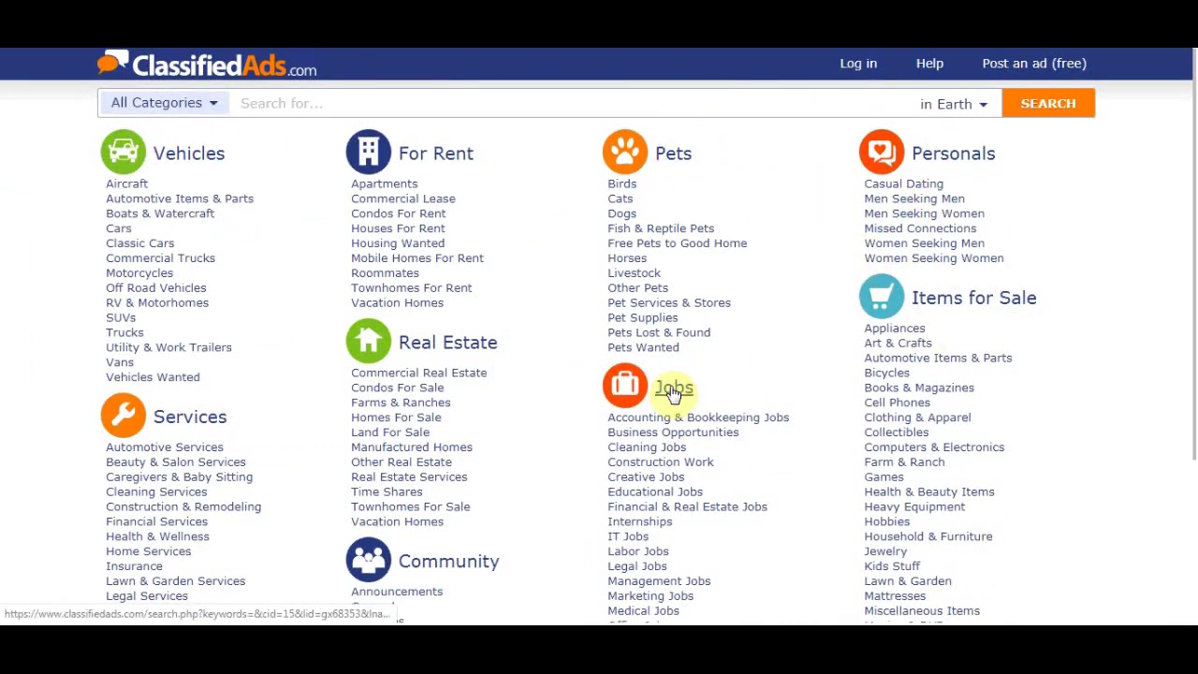
scroll(672, 393, down, 3)
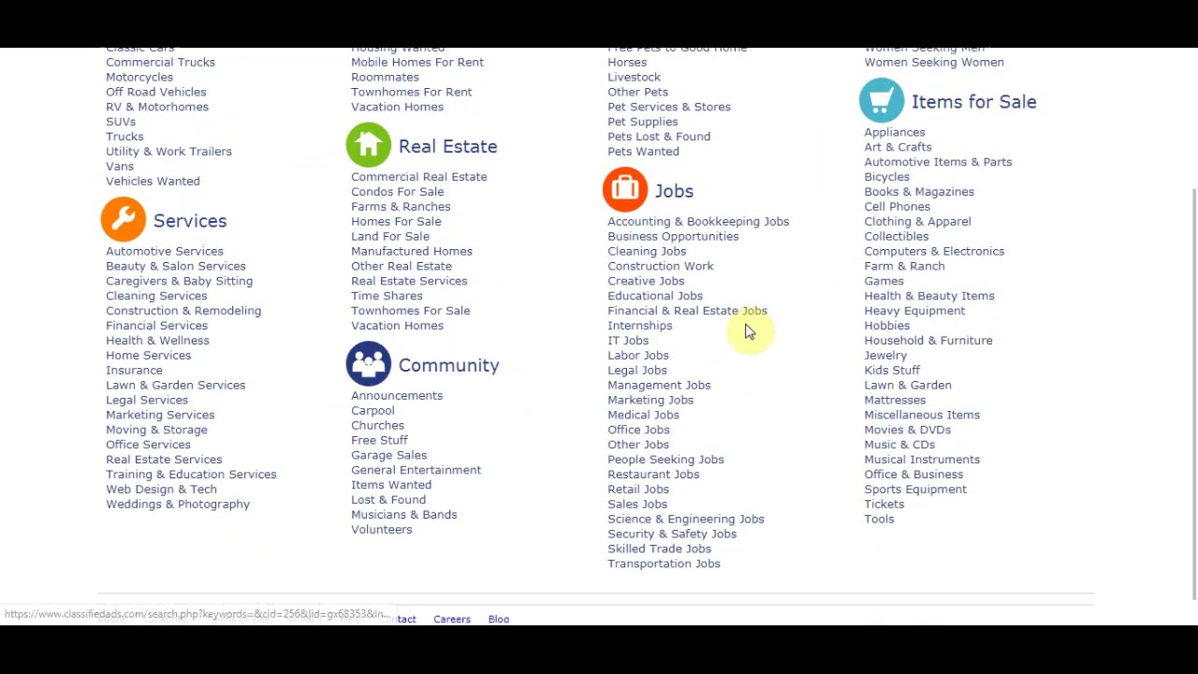
scroll(749, 332, up, 1)
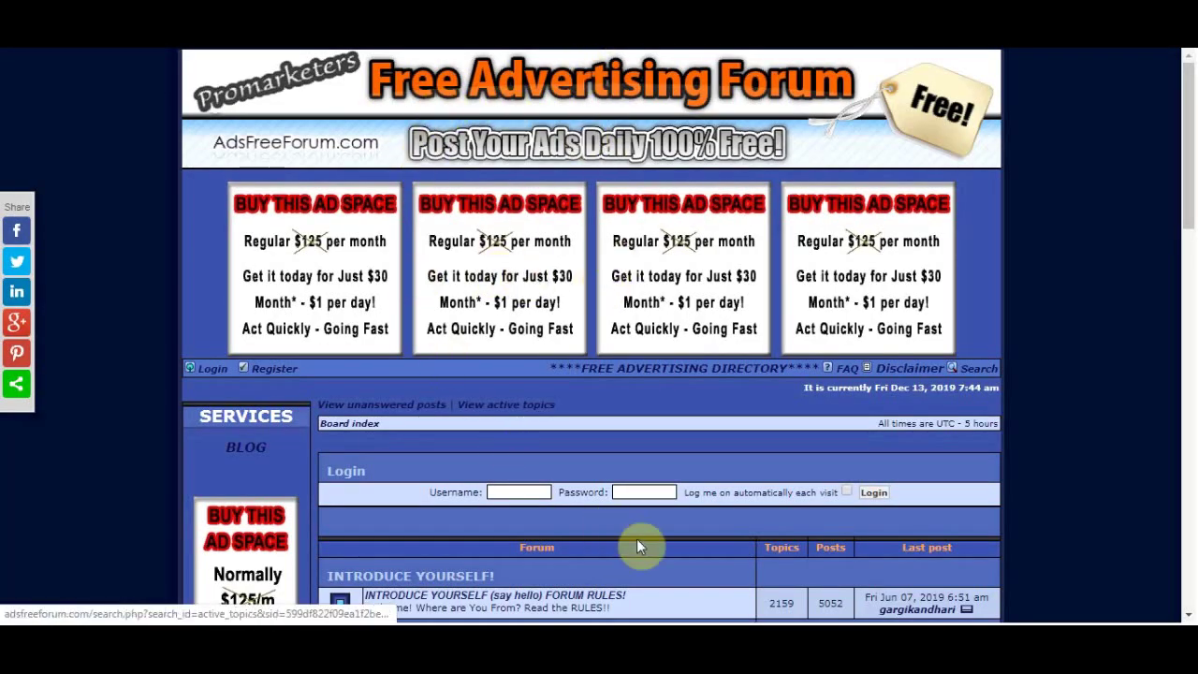
- Scroll the AdsFreeForum.com board index down to the statistics and back up
scroll(650, 508, down, 3)
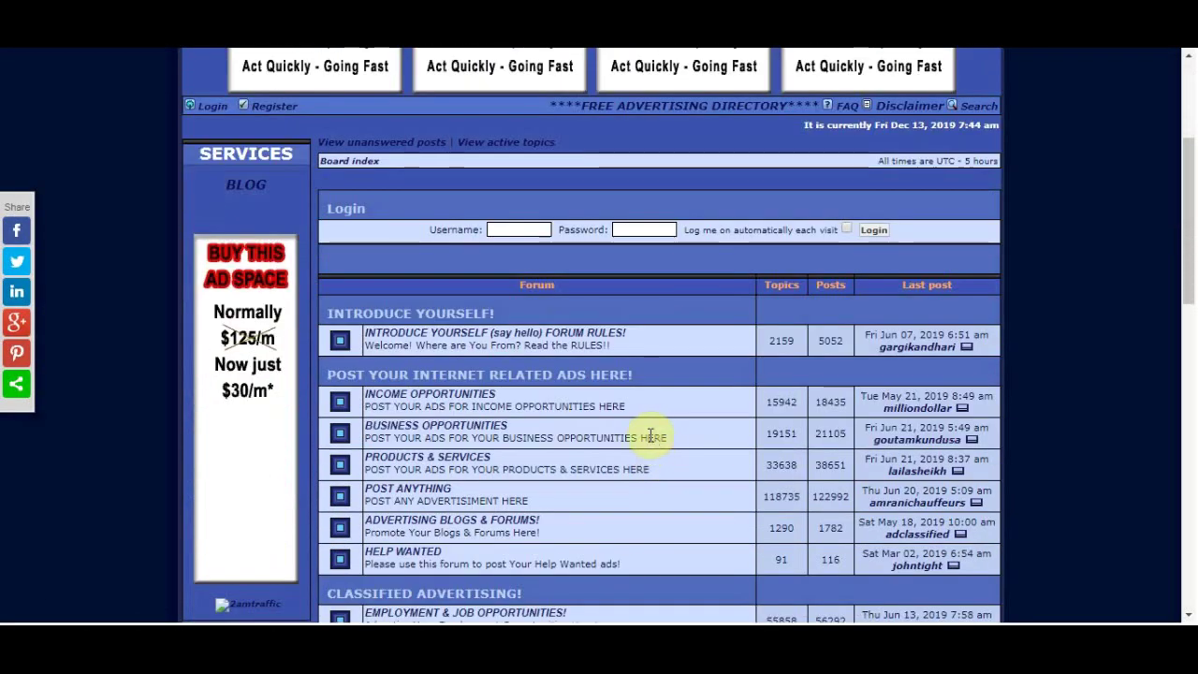
scroll(635, 378, down, 5)
scroll(634, 378, down, 5)
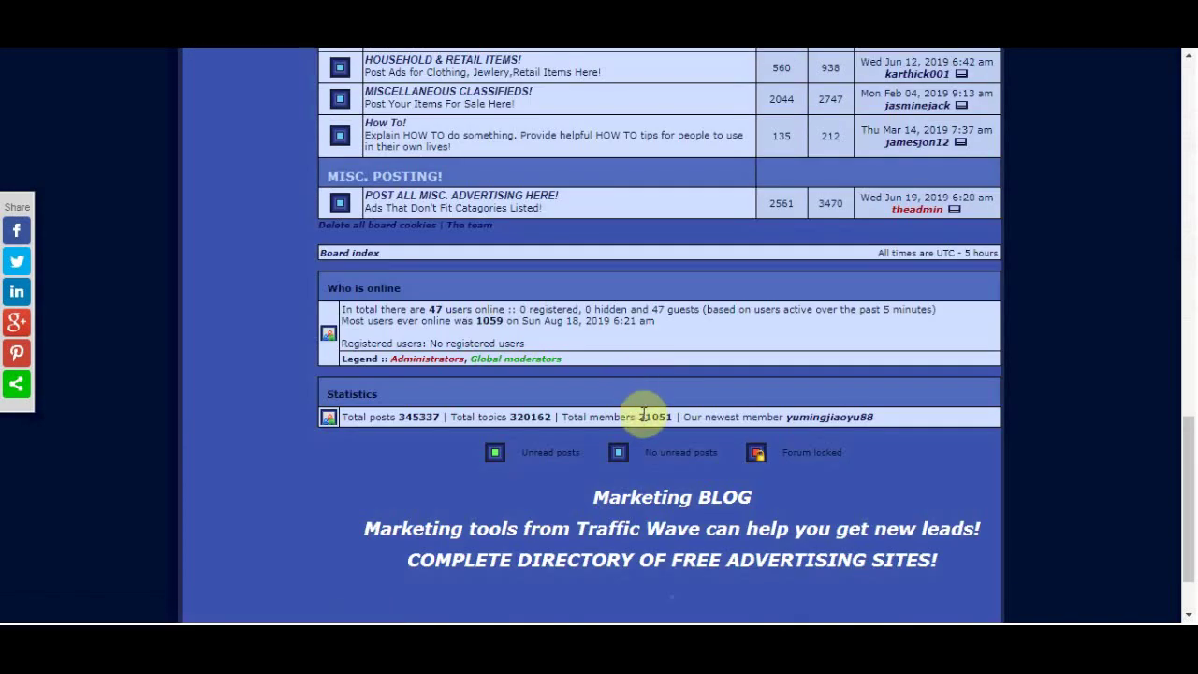
scroll(618, 388, up, 15)
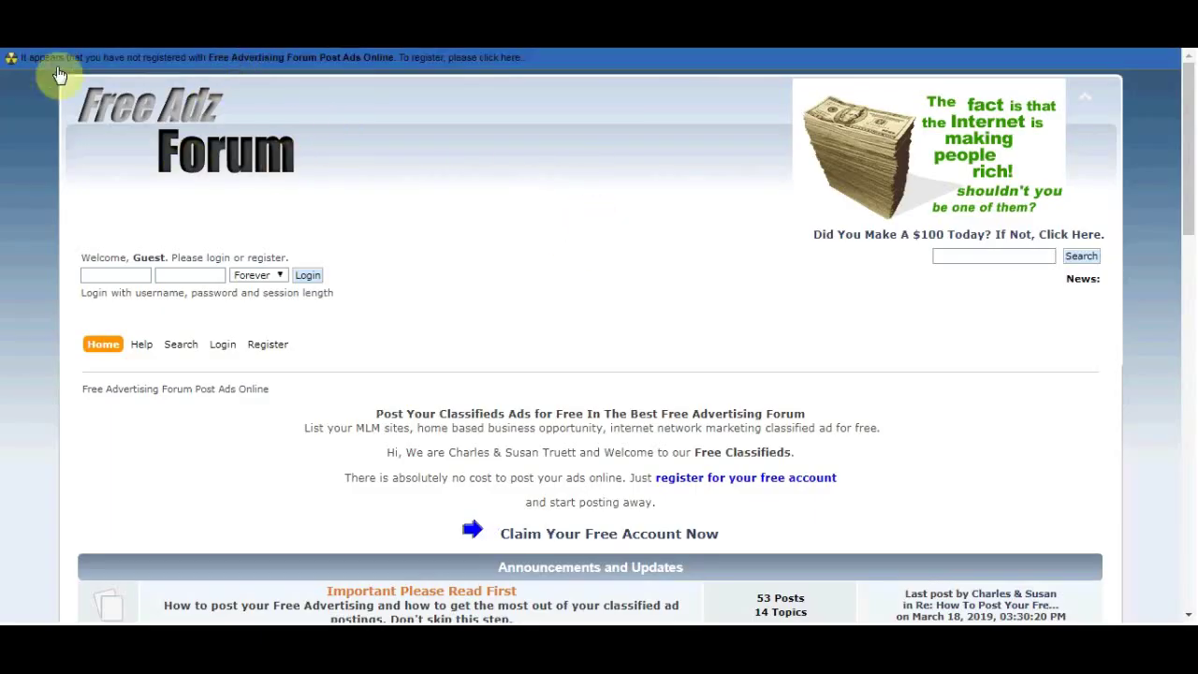
- Browse up and down the Free Adz Forum's Work At Home Free Classifieds board list
scroll(449, 356, down, 8)
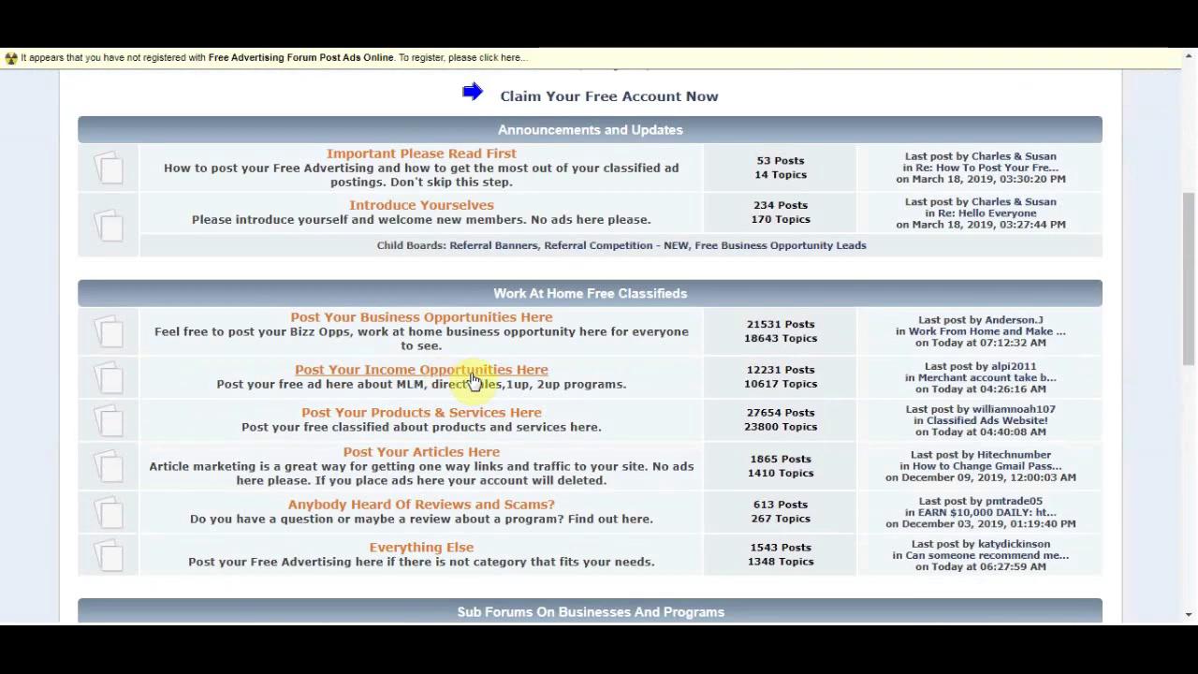
scroll(506, 345, down, 3)
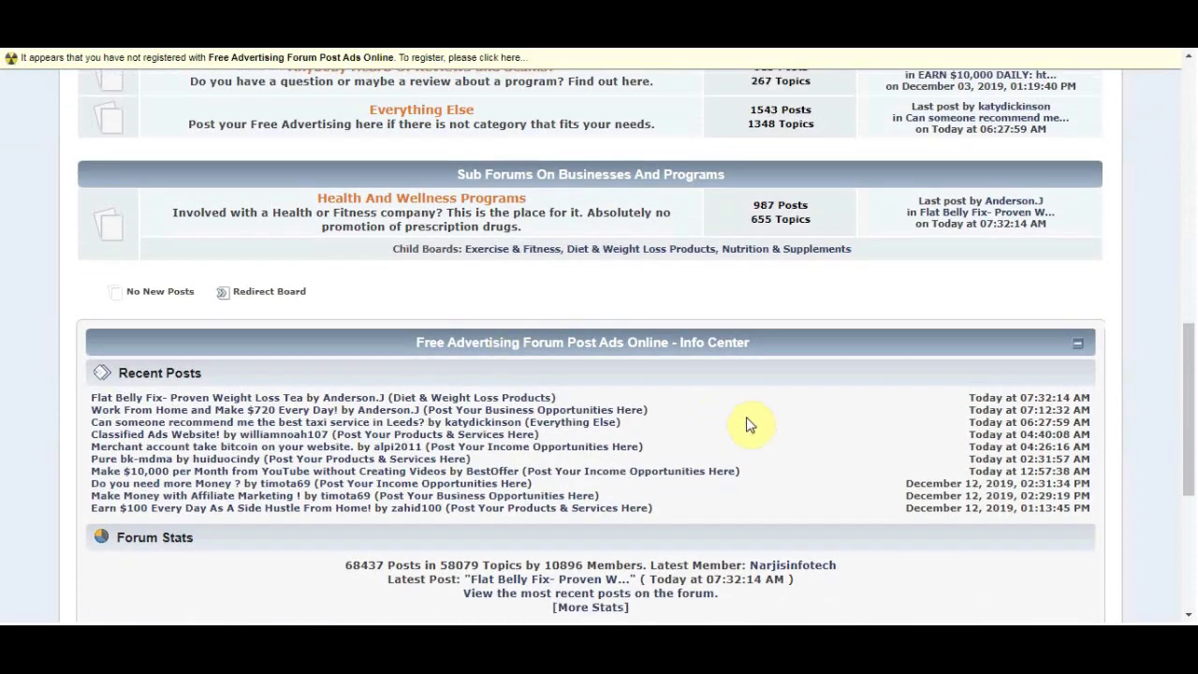
scroll(753, 422, up, 4)
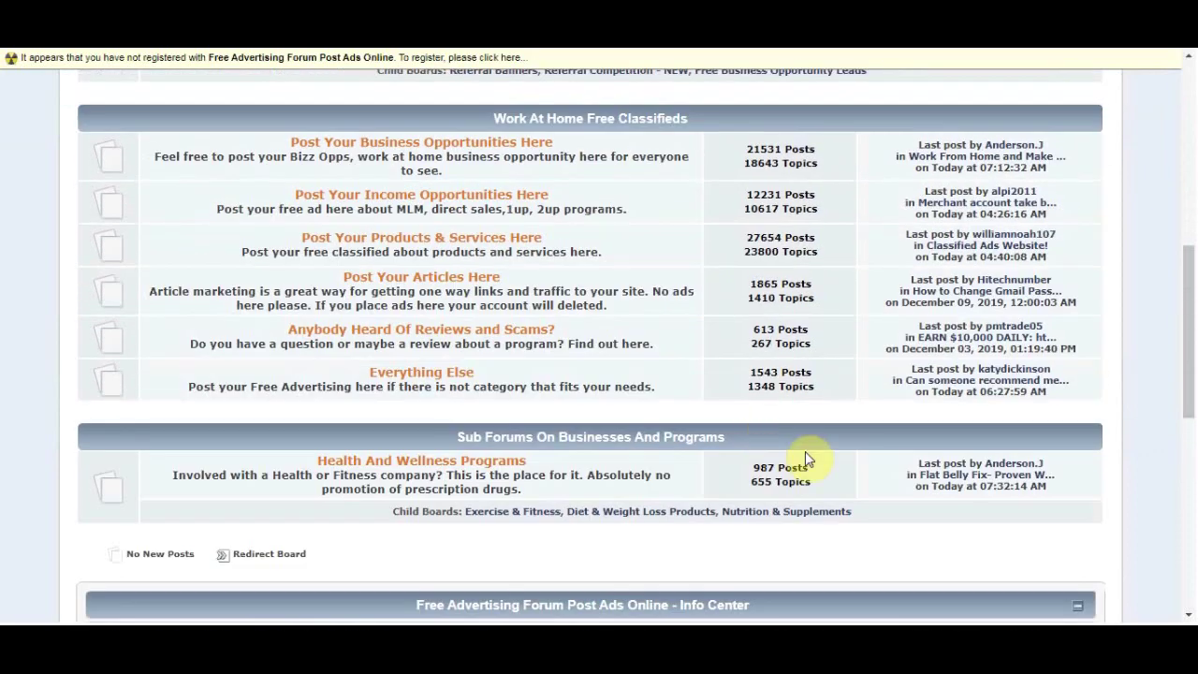
scroll(807, 459, up, 4)
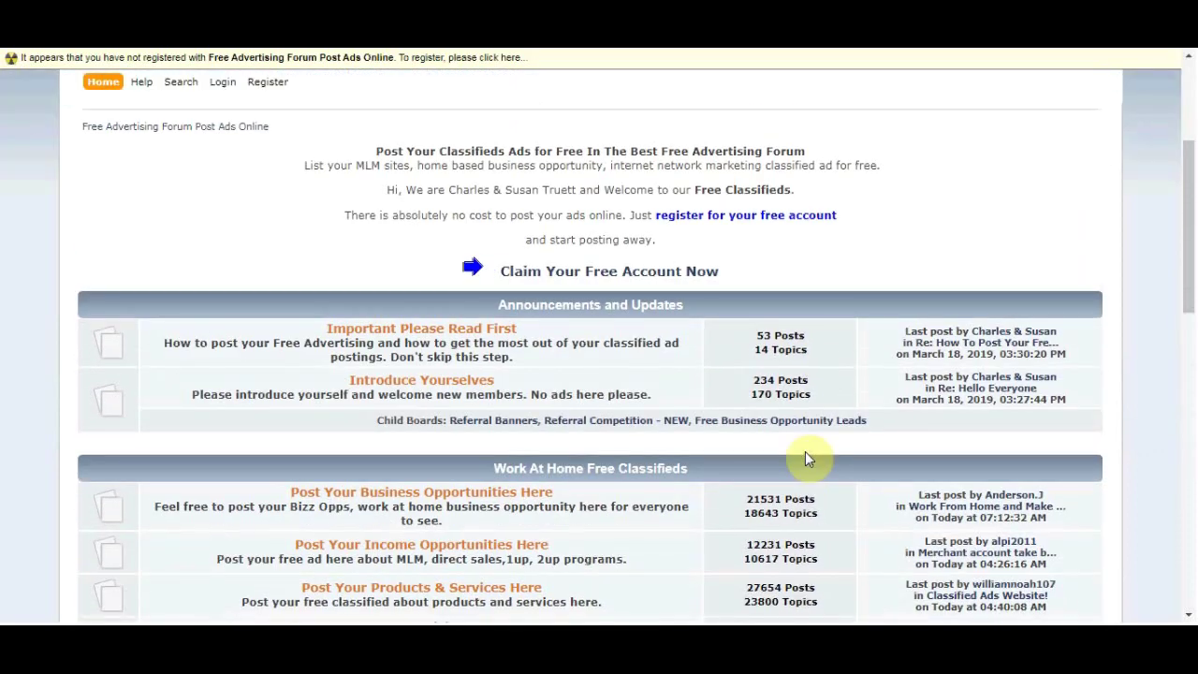
scroll(855, 479, up, 3)
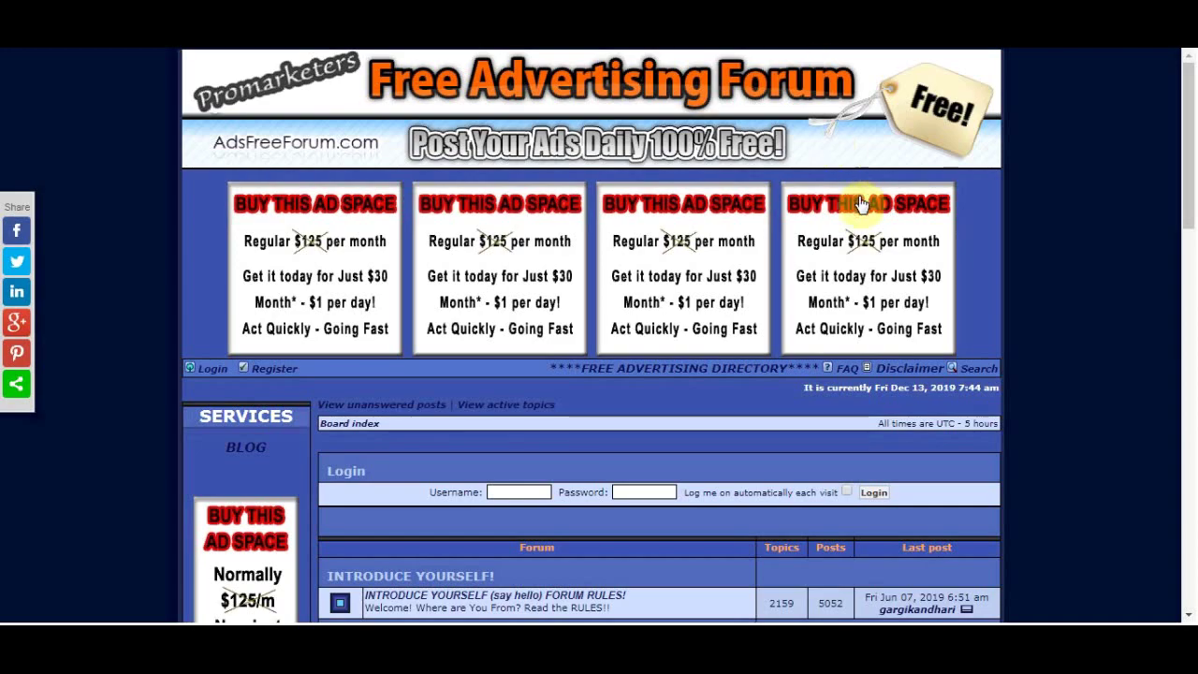
scroll(762, 270, down, 10)
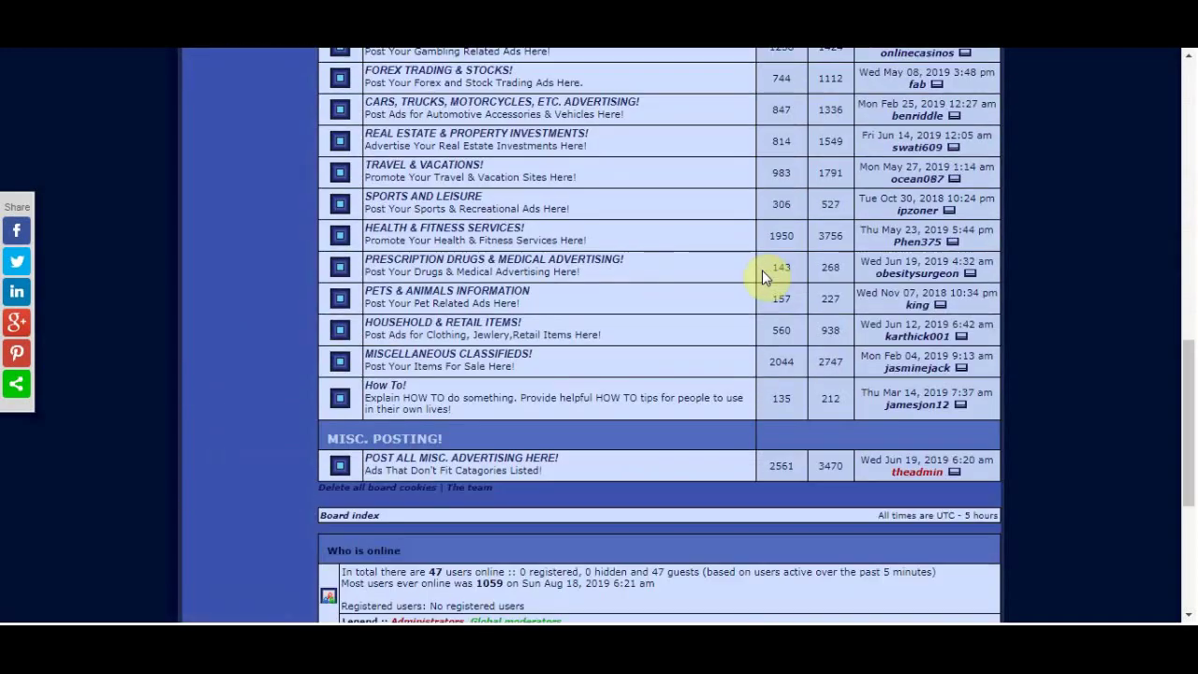
scroll(762, 270, down, 2)
scroll(775, 260, up, 15)
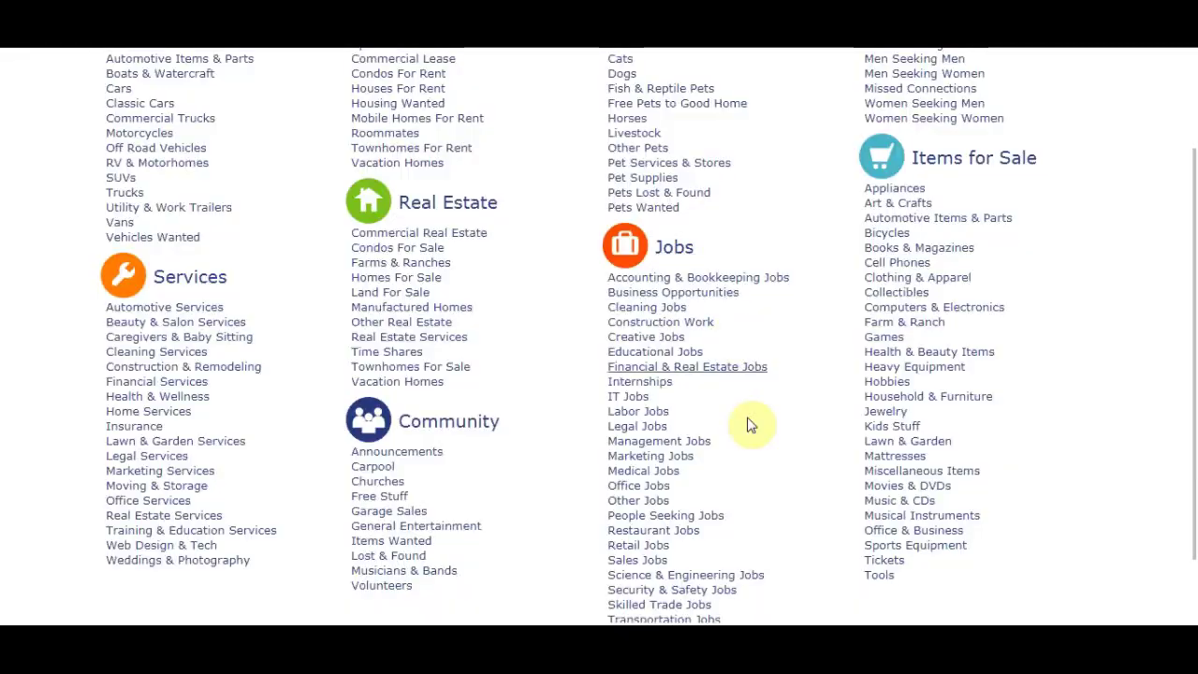
scroll(749, 424, up, 3)
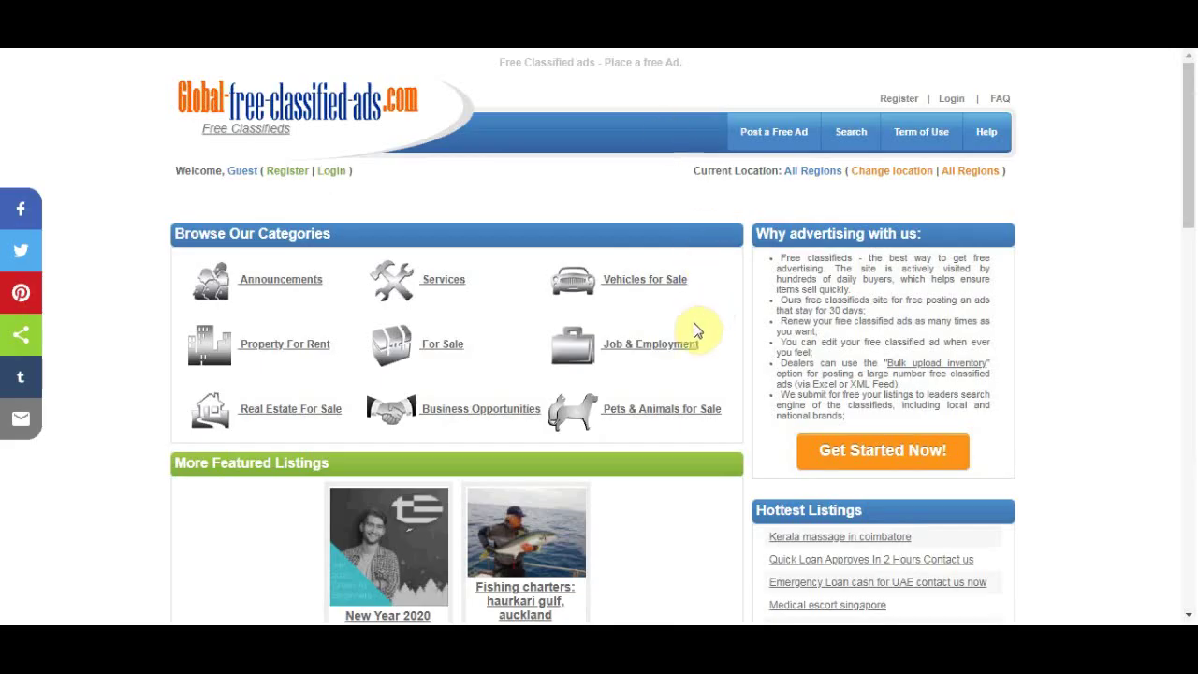
- Scroll the Global-free-classified-ads.com home page down to Popular Cities and back up
scroll(655, 329, down, 3)
scroll(658, 341, down, 10)
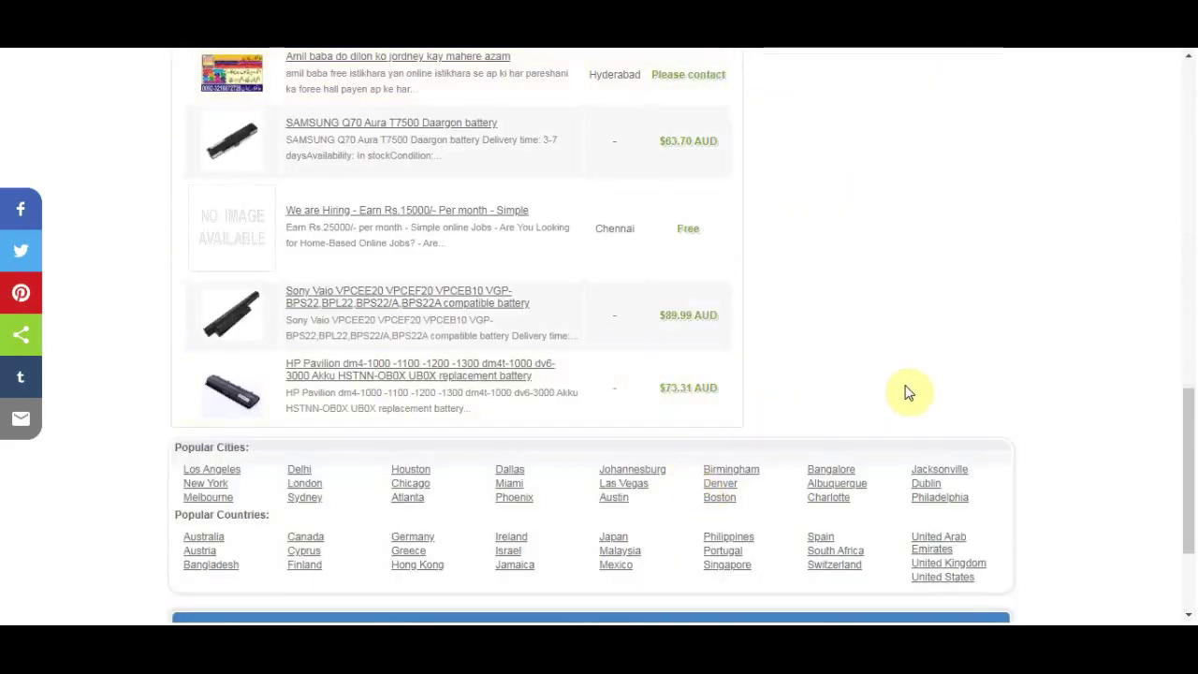
scroll(901, 393, up, 15)
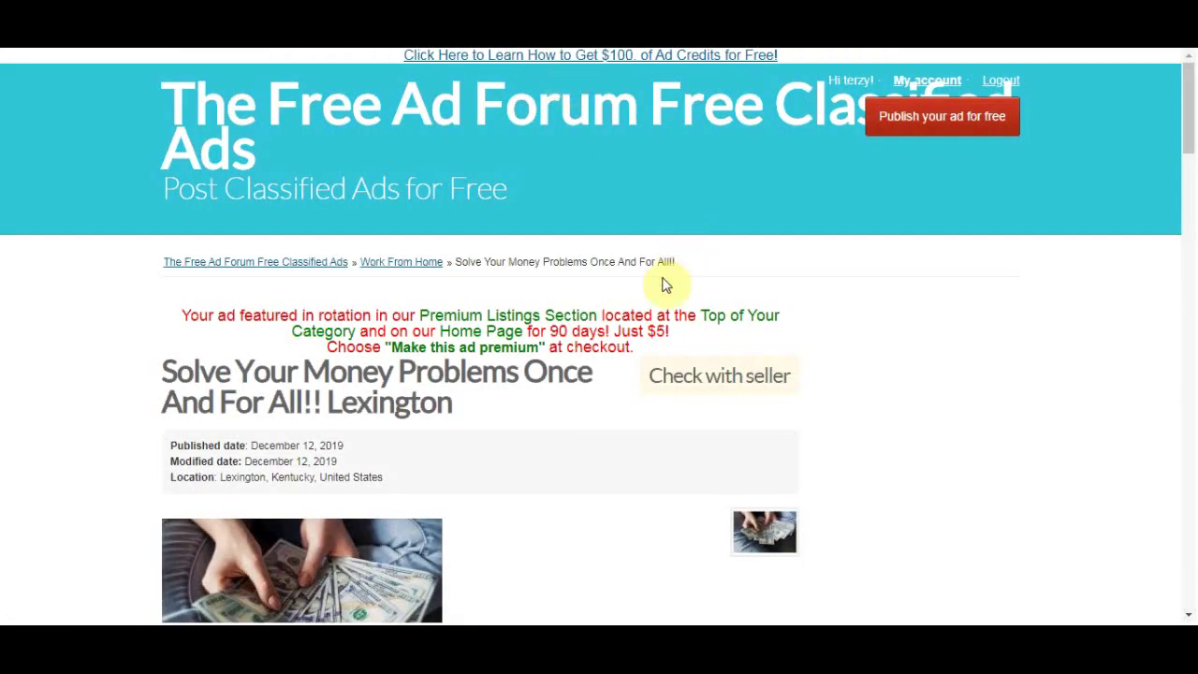
scroll(246, 343, down, 5)
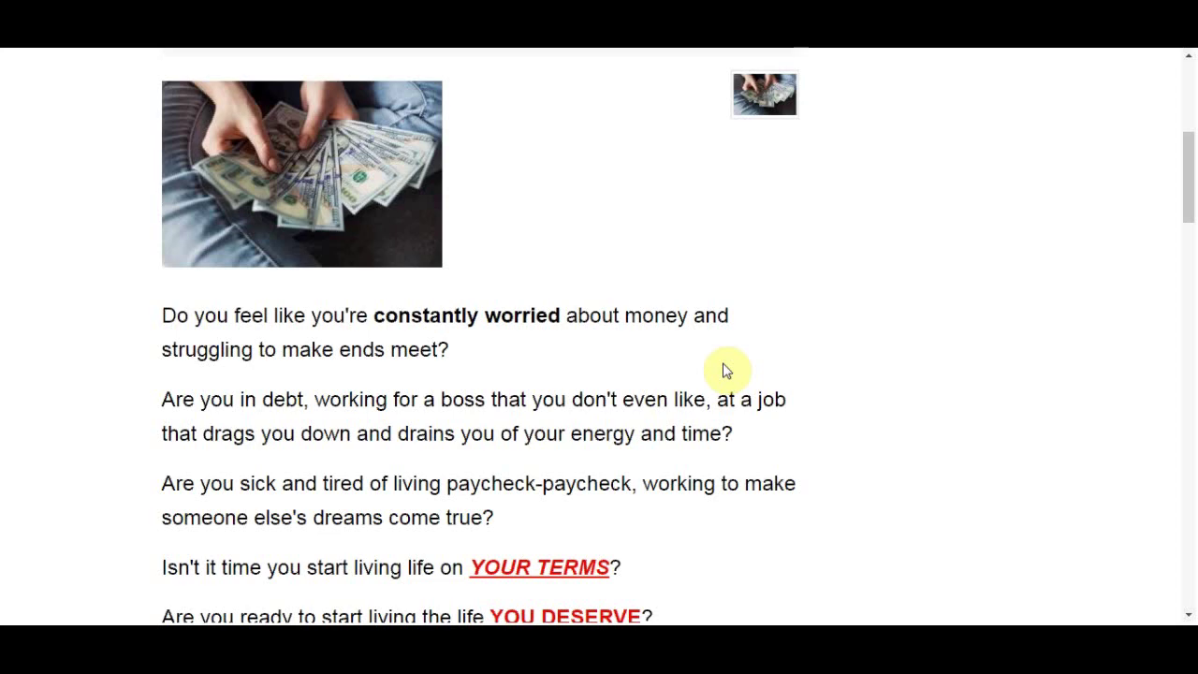
scroll(727, 371, up, 5)
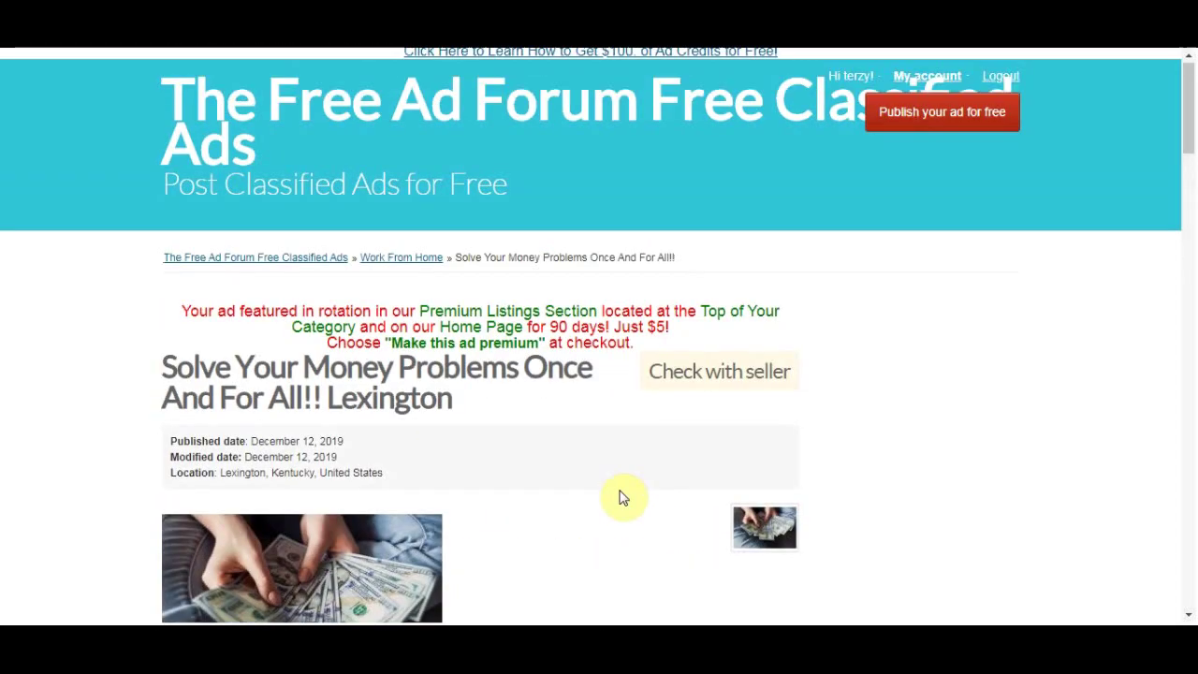